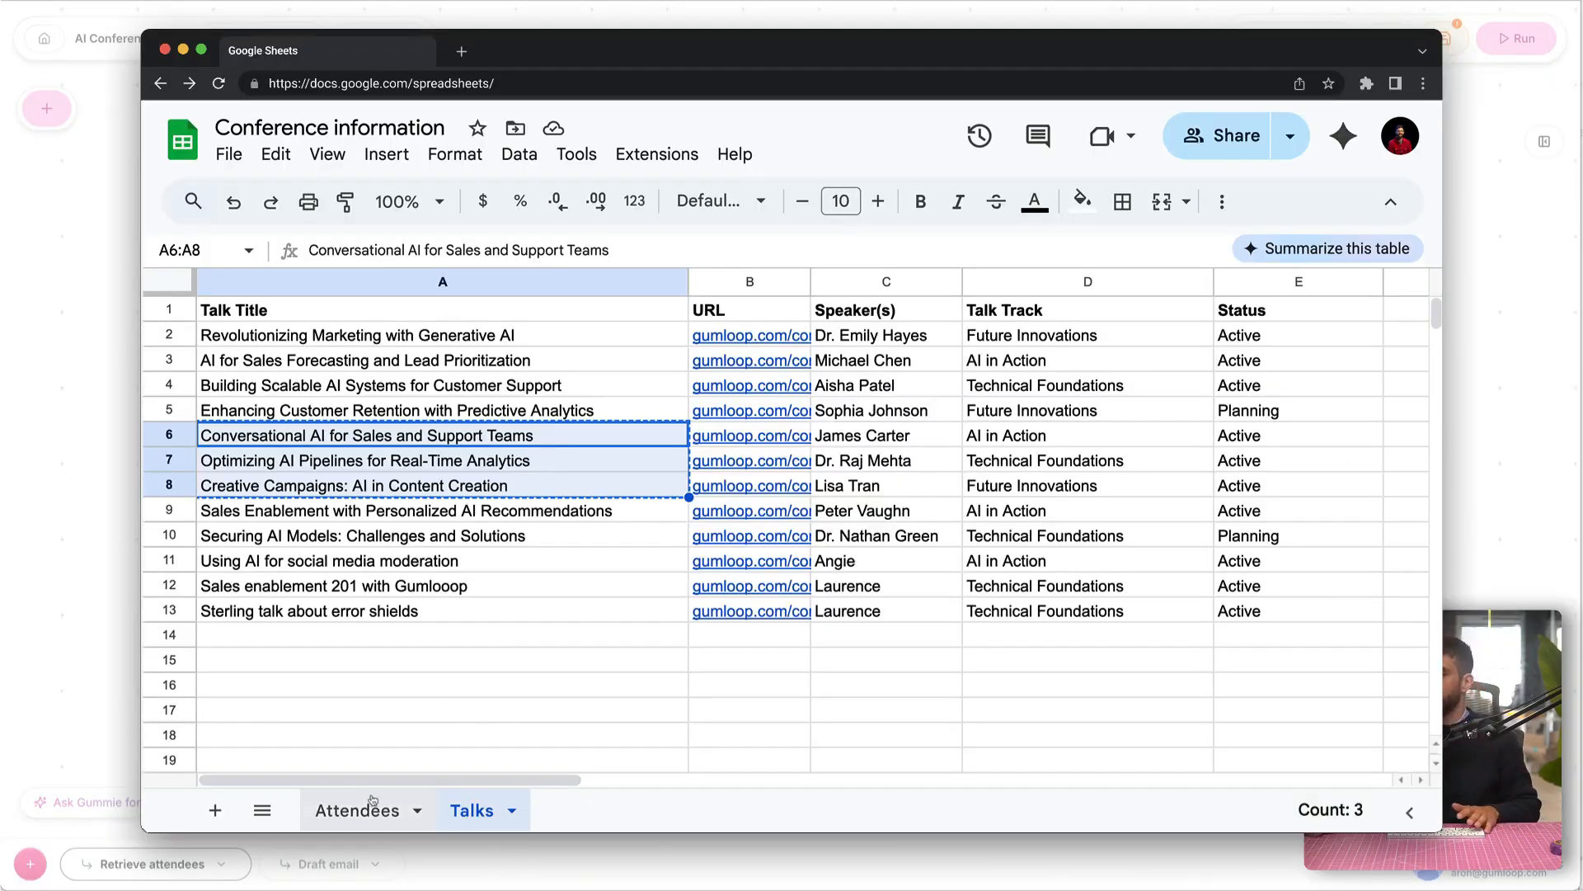
Step: Add a new attendee's personal Gmail address in cell A6 of the Attendees sheet
{"action": "left_click", "coordinate": [358, 810]}
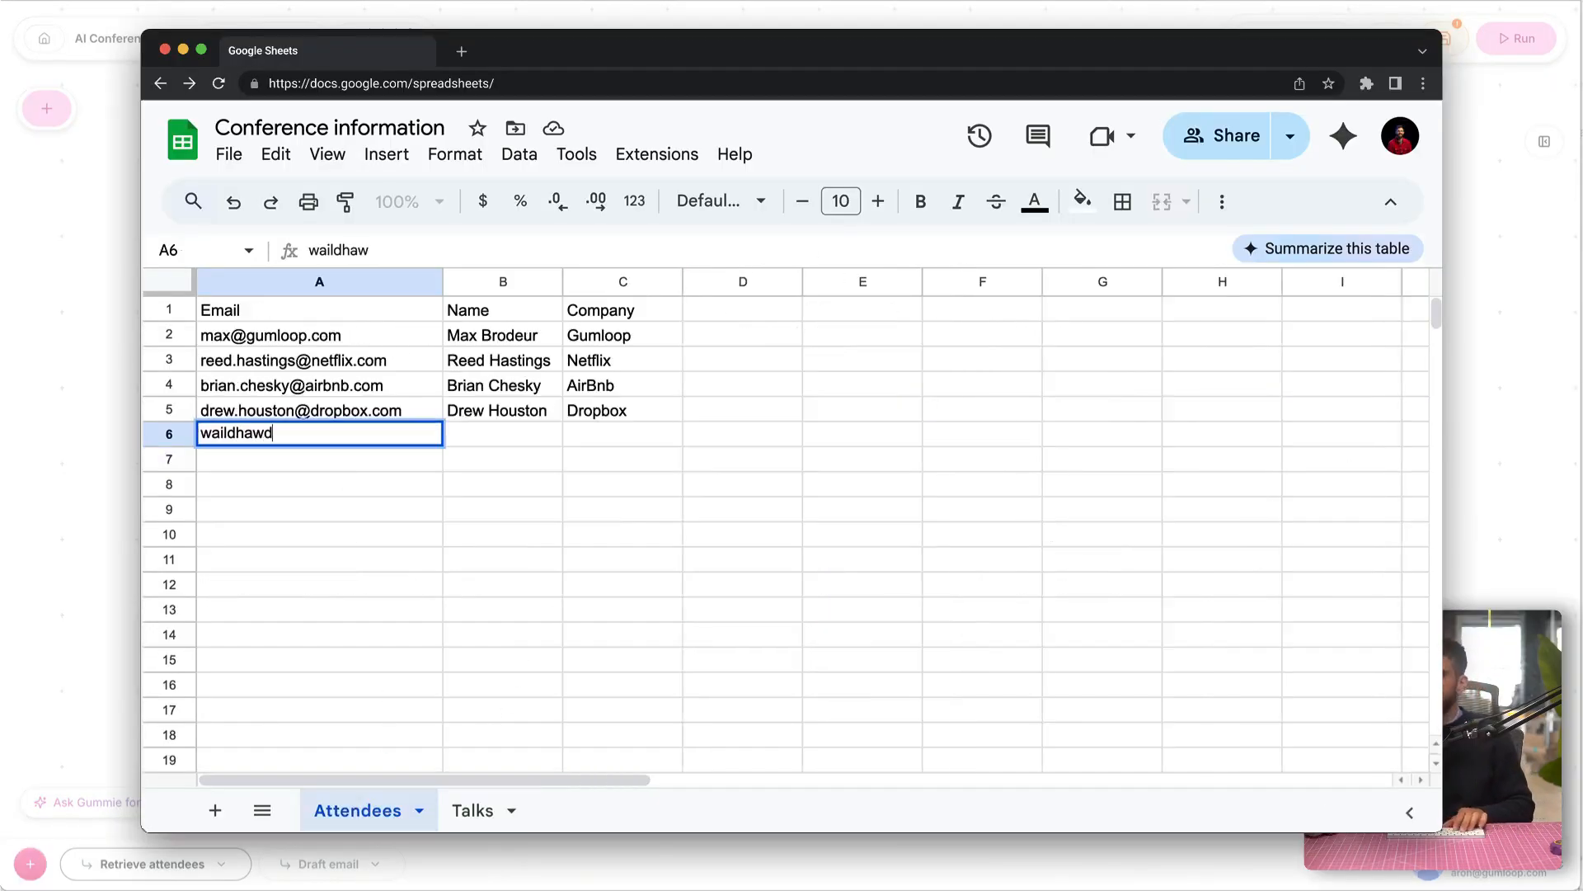
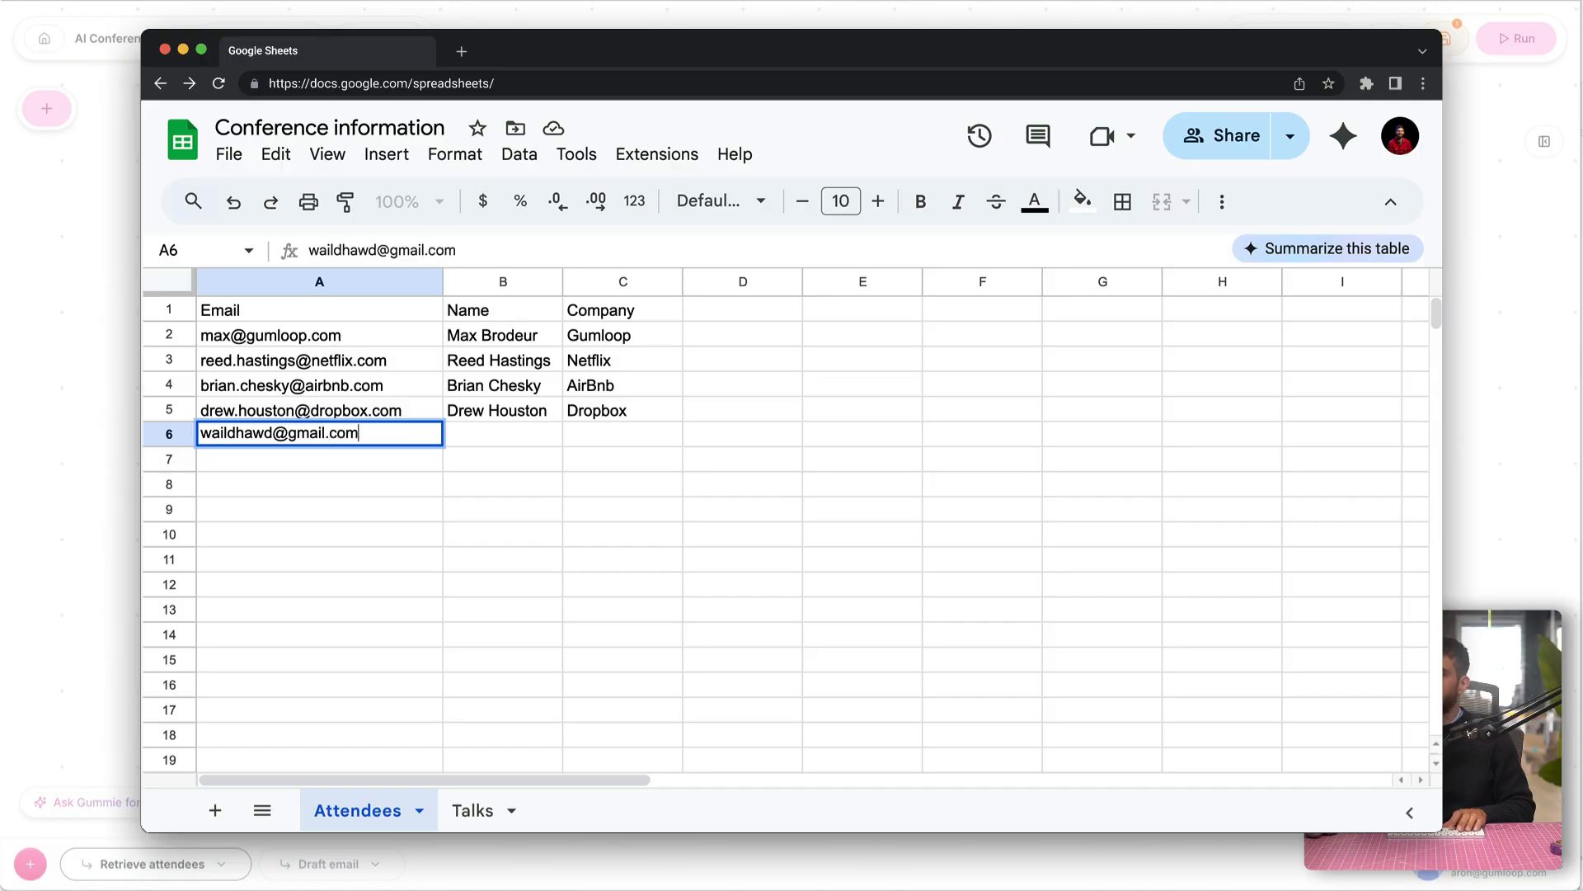
{"action": "key", "text": "Tab"}
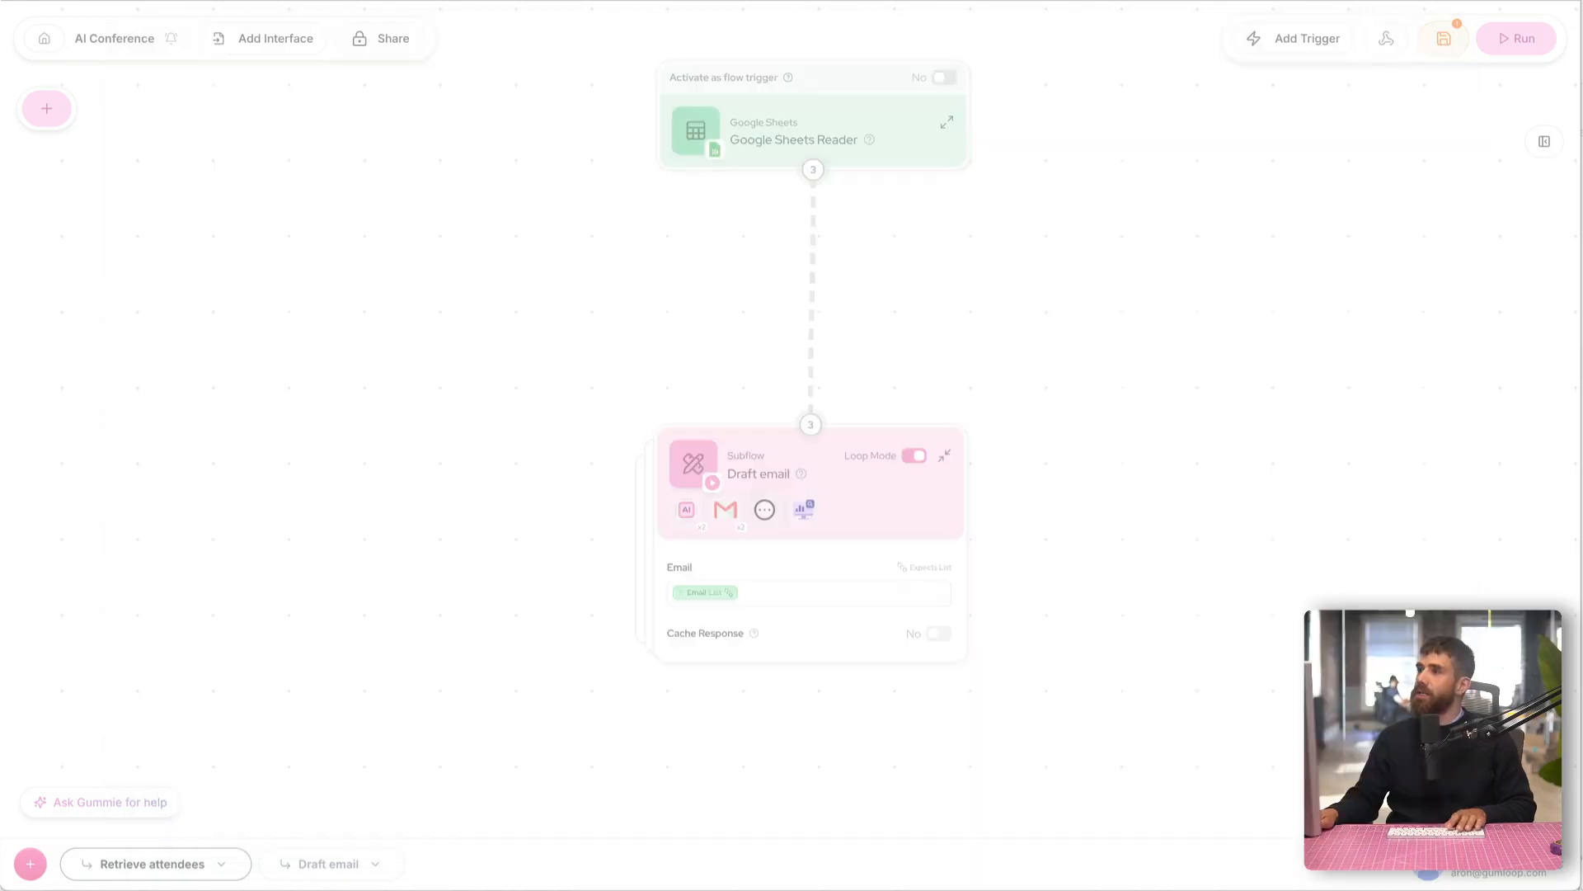
Step: Switch to Gumloop and run the AI Conference automation, saving the unsaved subflow changes
{"action": "left_click", "coordinate": [1508, 47]}
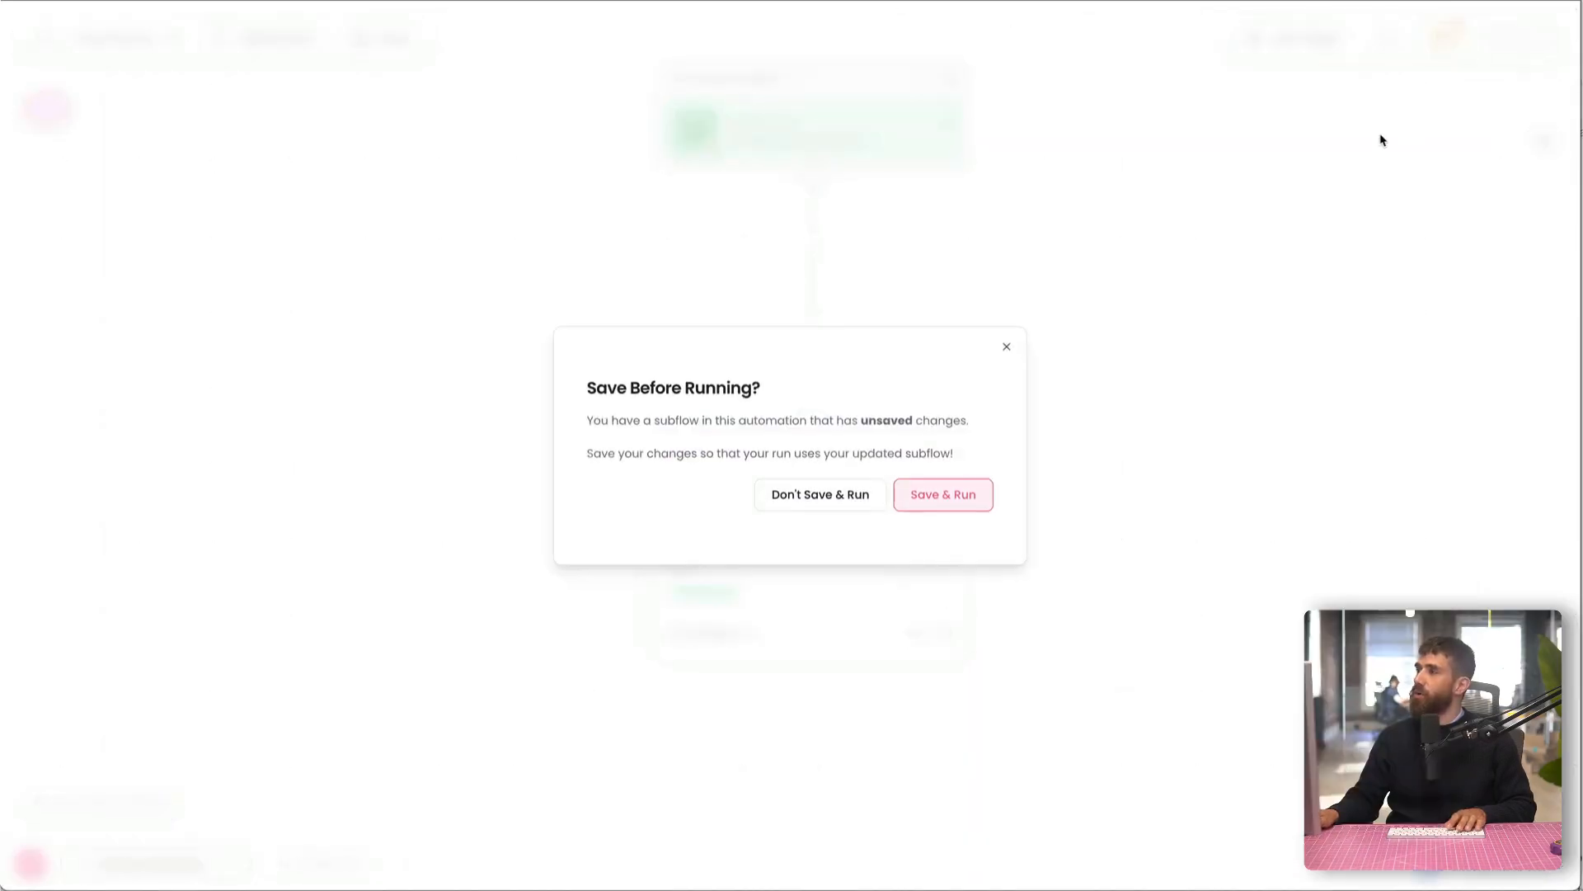
{"action": "left_click", "coordinate": [957, 497]}
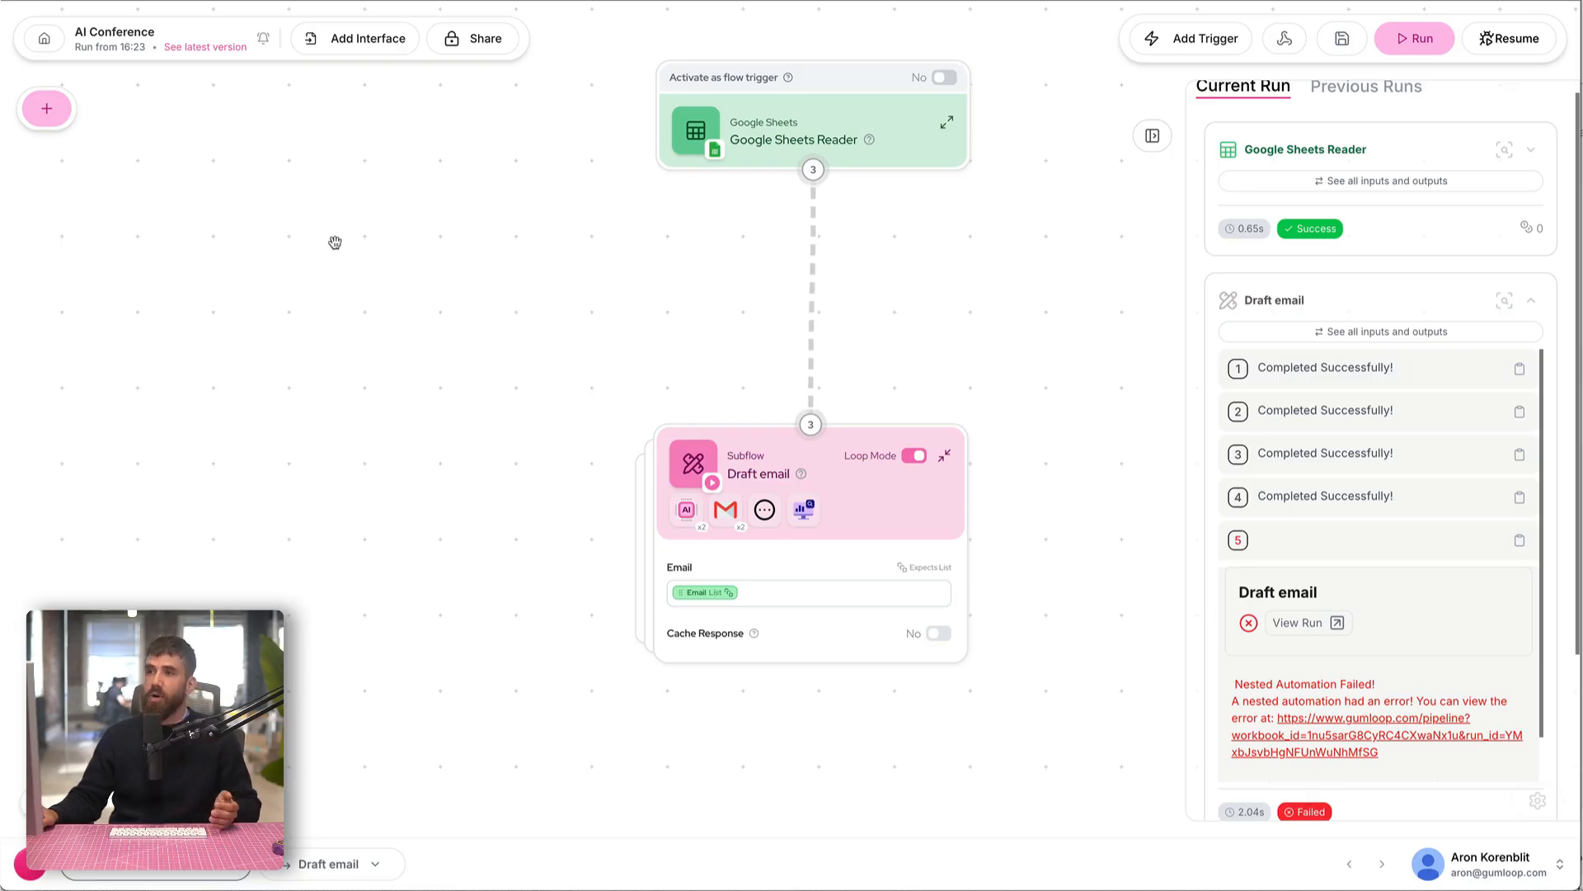
Step: Find the Error Shield node in the node library and place it on the canvas beside the Draft email subflow
{"action": "left_click", "coordinate": [48, 110]}
{"action": "type", "text": "if el"}
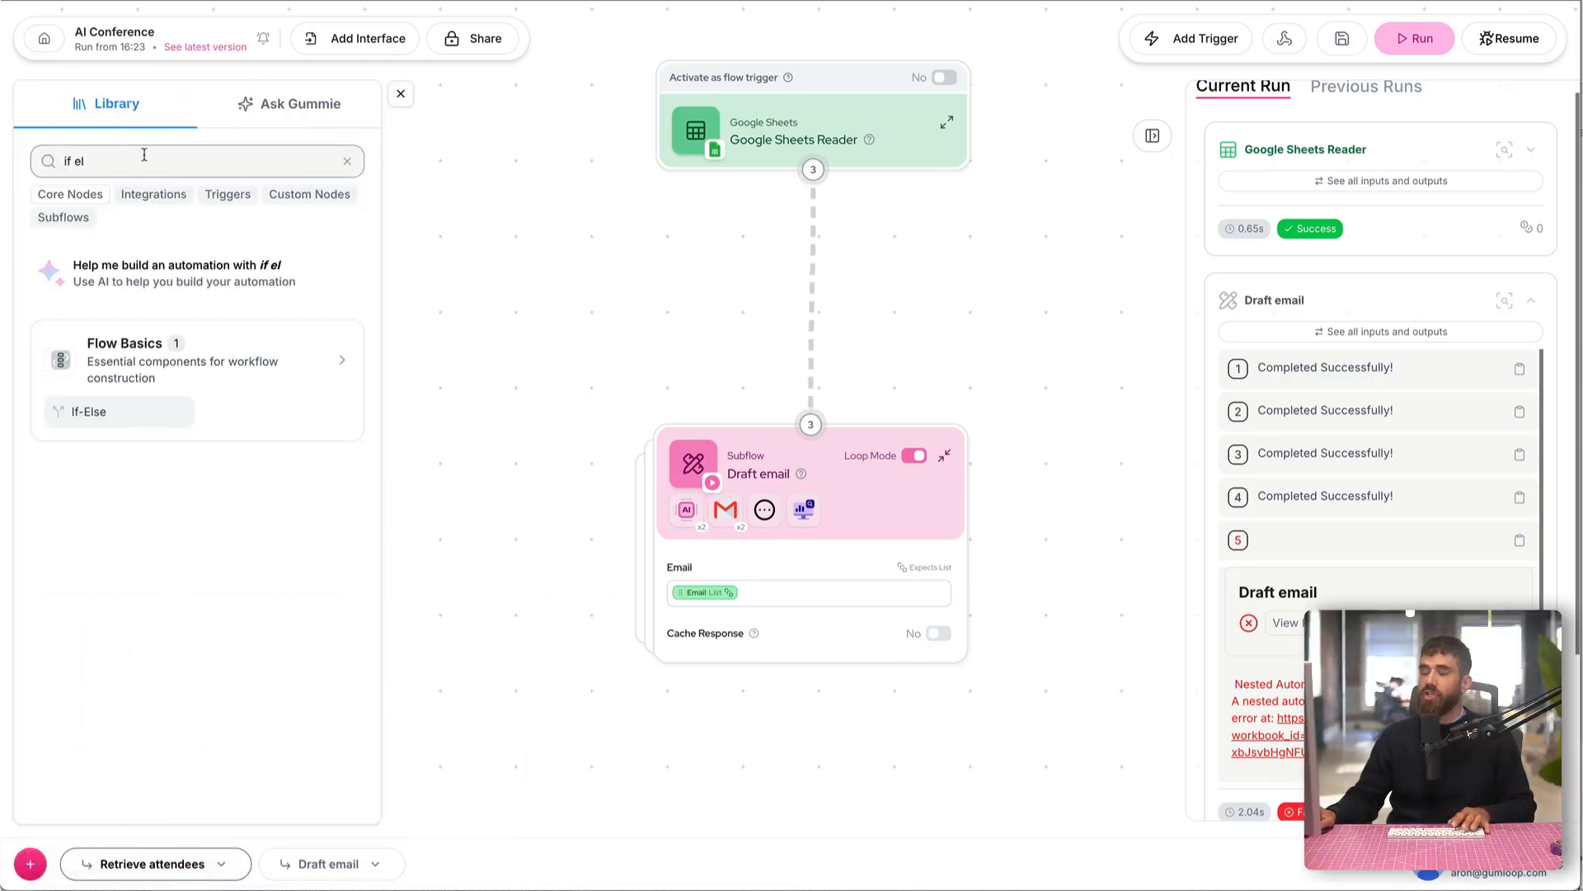
{"action": "key", "text": "BackSpace"}
{"action": "key", "text": "BackSpace"}
{"action": "key", "text": "BackSpace"}
{"action": "key", "text": "BackSpace"}
{"action": "key", "text": "BackSpace"}
{"action": "type", "text": "error"}
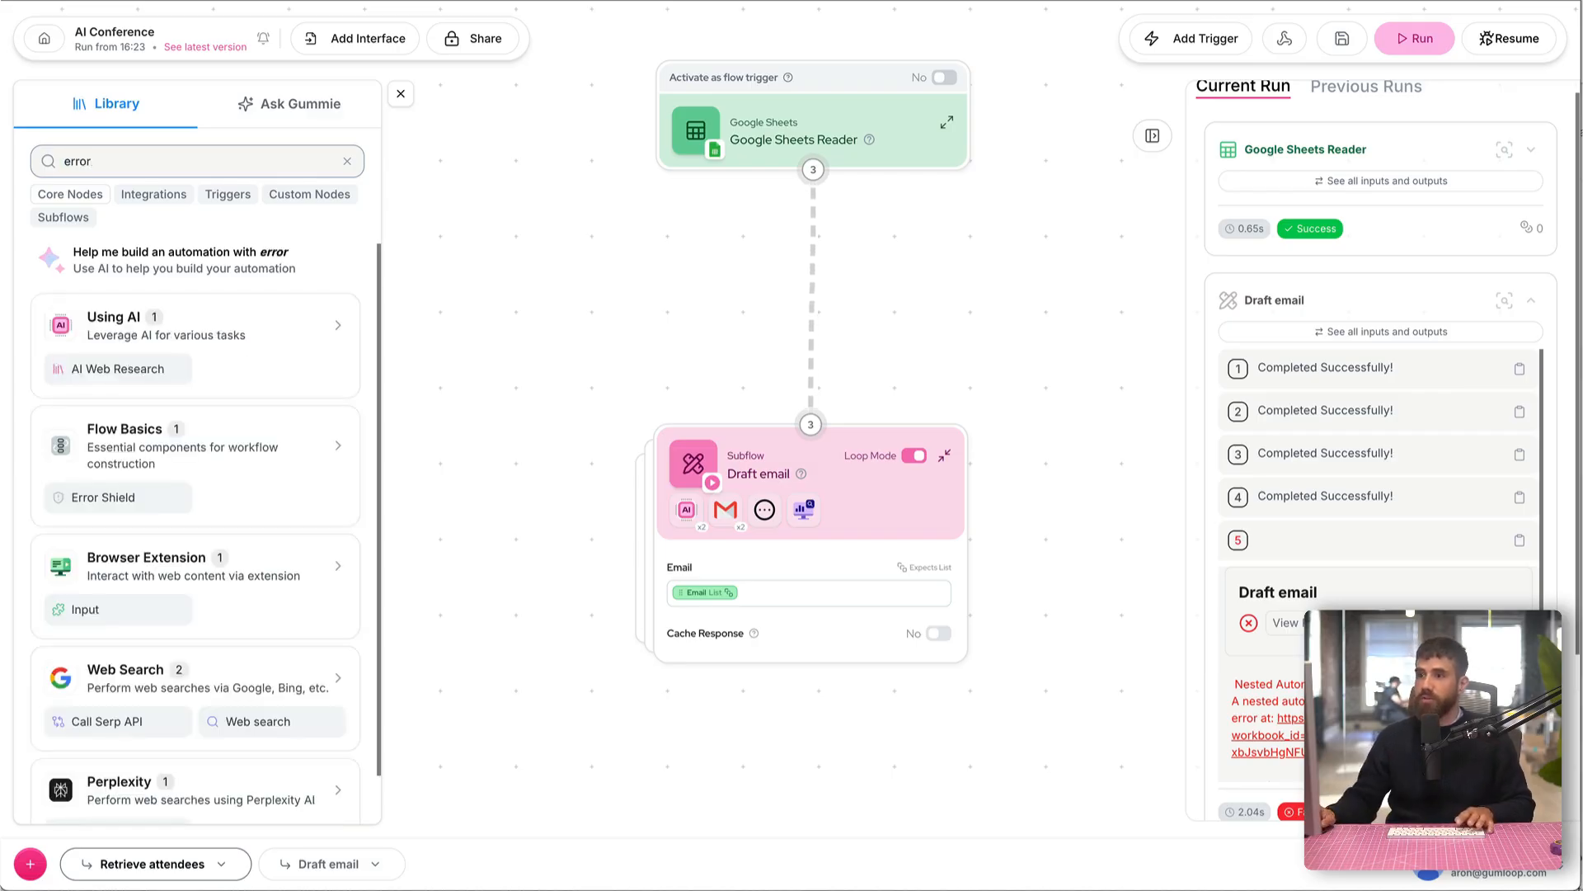
{"action": "left_click_drag", "start_coordinate": [83, 497], "coordinate": [508, 357]}
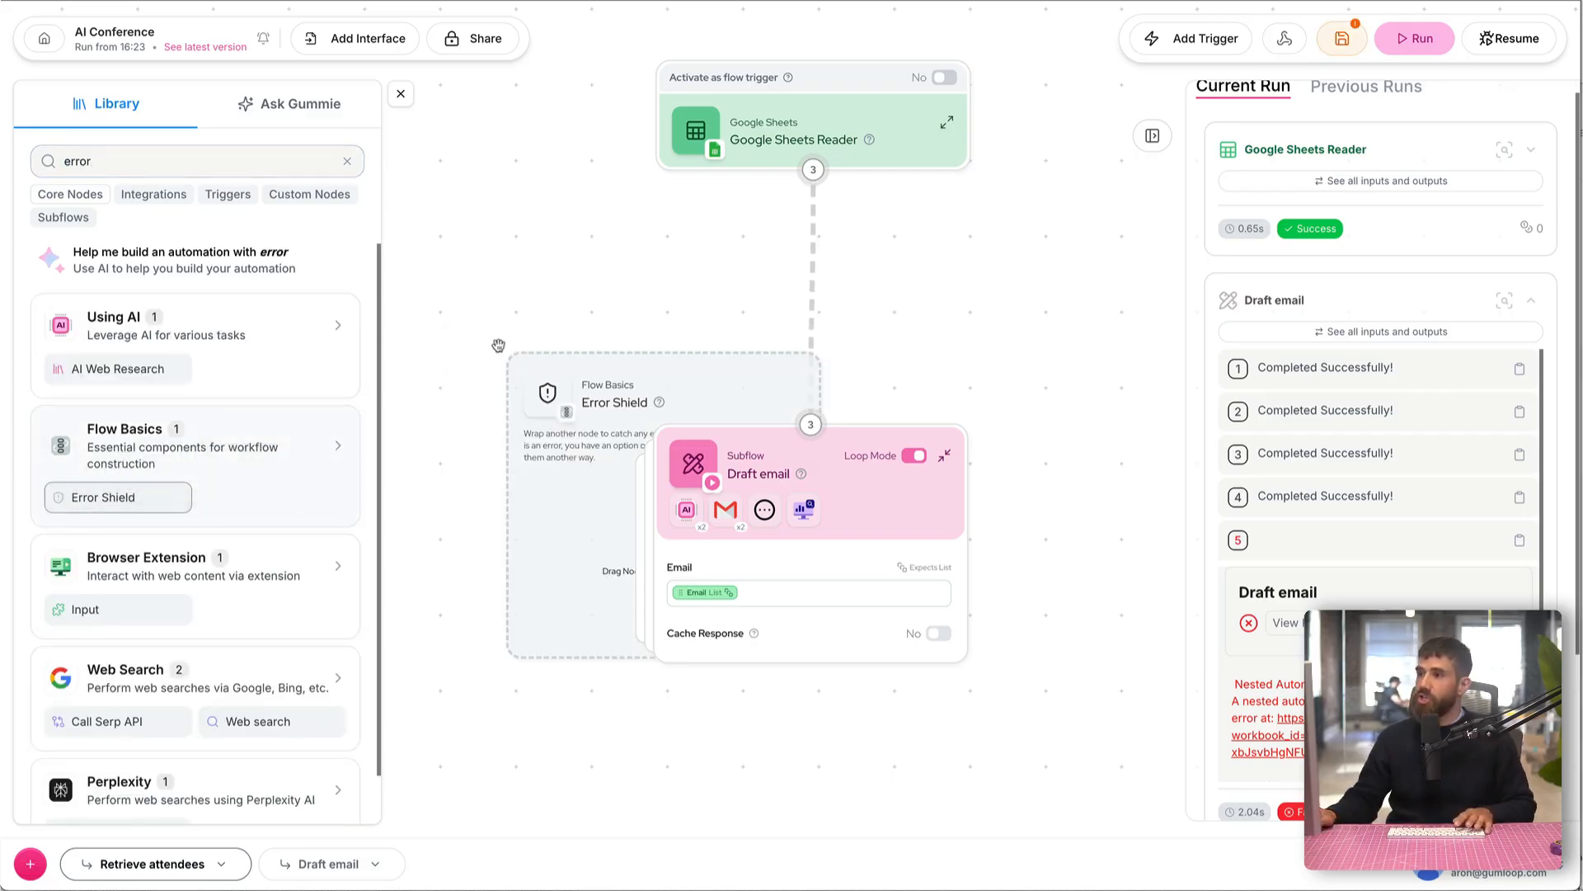
{"action": "left_click", "coordinate": [400, 93]}
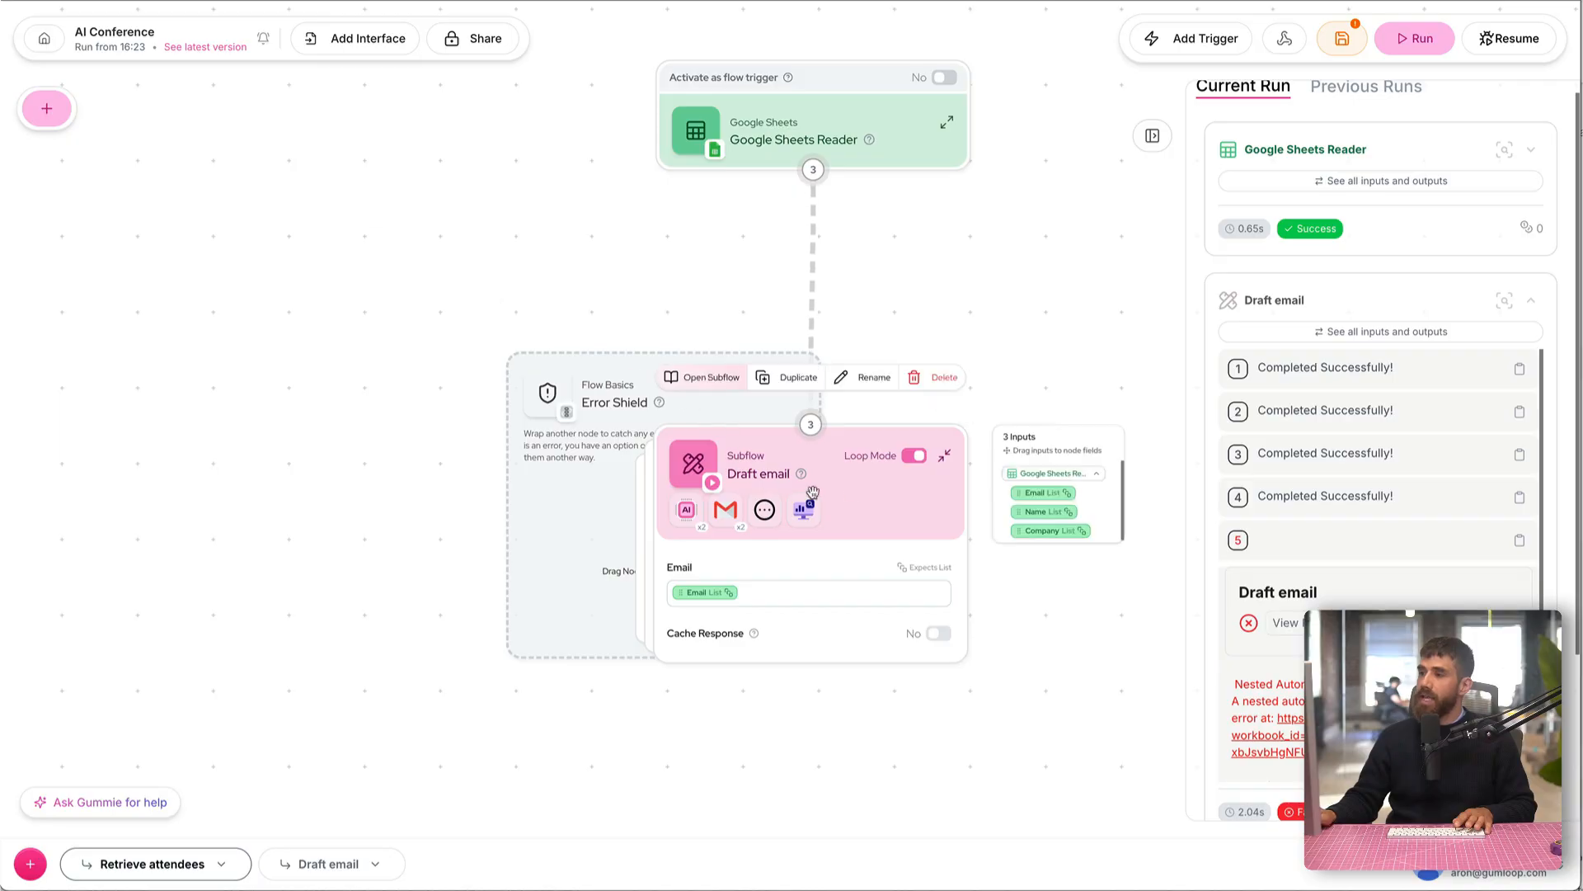
Step: Wrap the Draft email subflow node in the Error Shield and run the automation
{"action": "left_click_drag", "start_coordinate": [883, 487], "coordinate": [730, 486]}
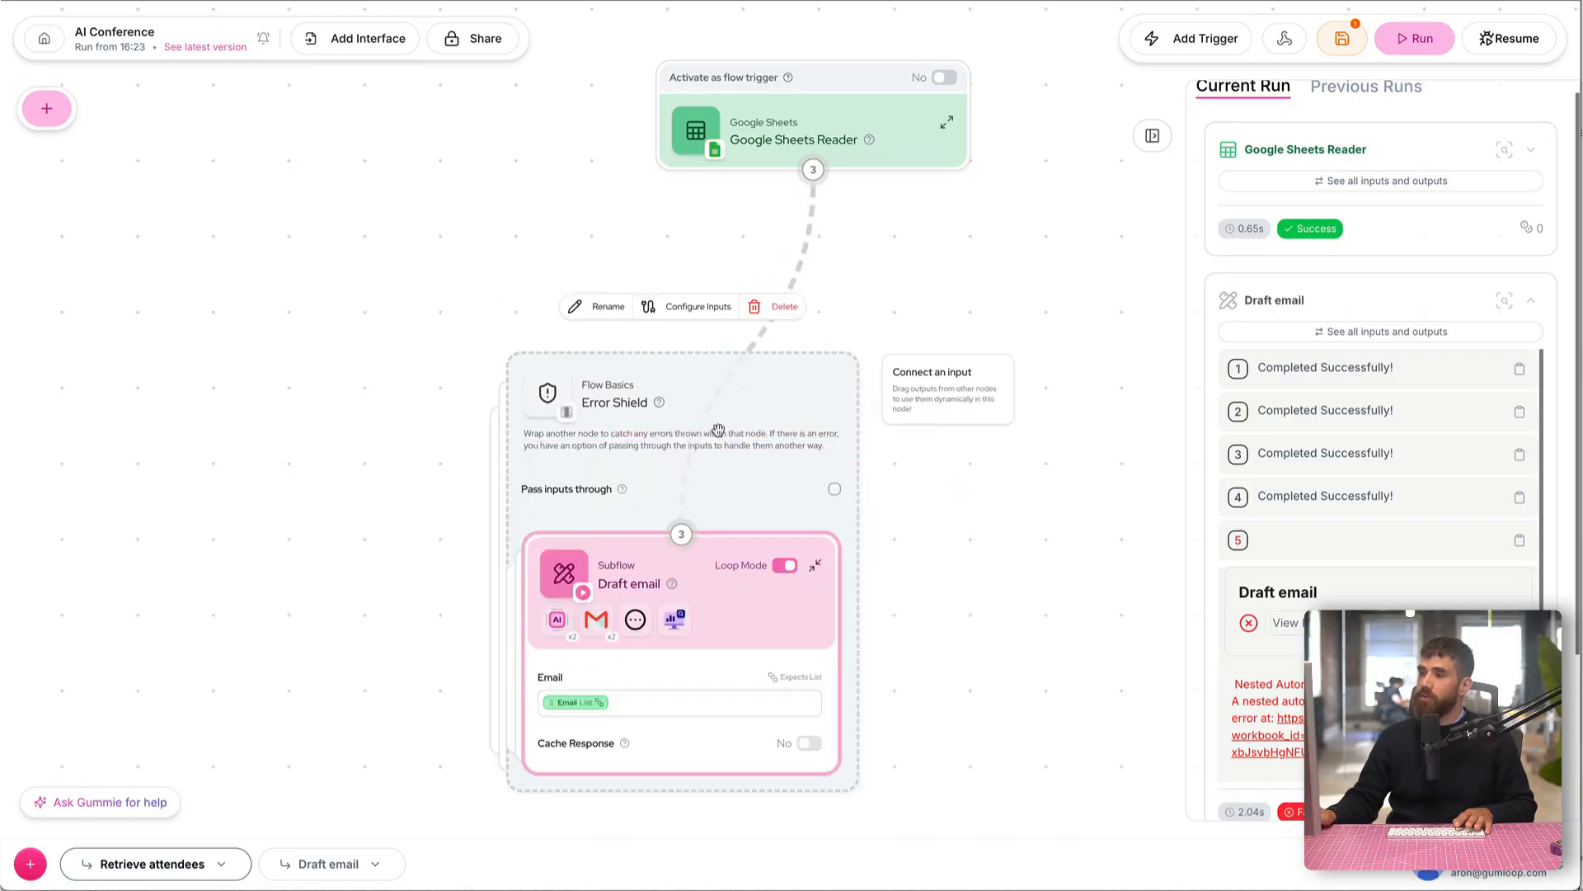
{"action": "left_click_drag", "start_coordinate": [491, 523], "coordinate": [492, 473]}
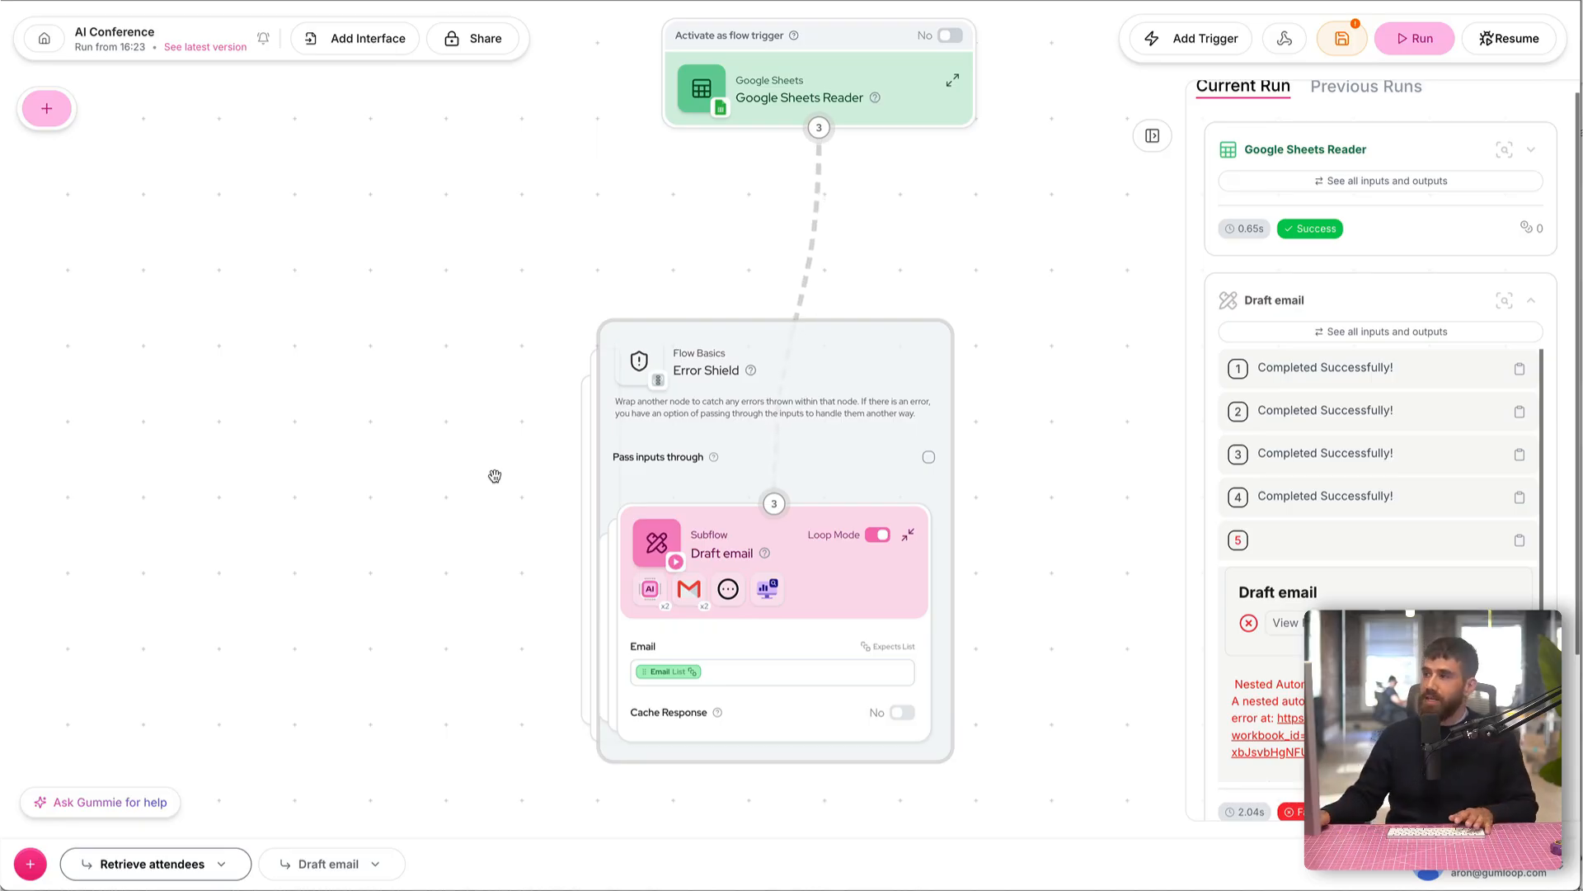
{"action": "left_click", "coordinate": [1401, 41]}
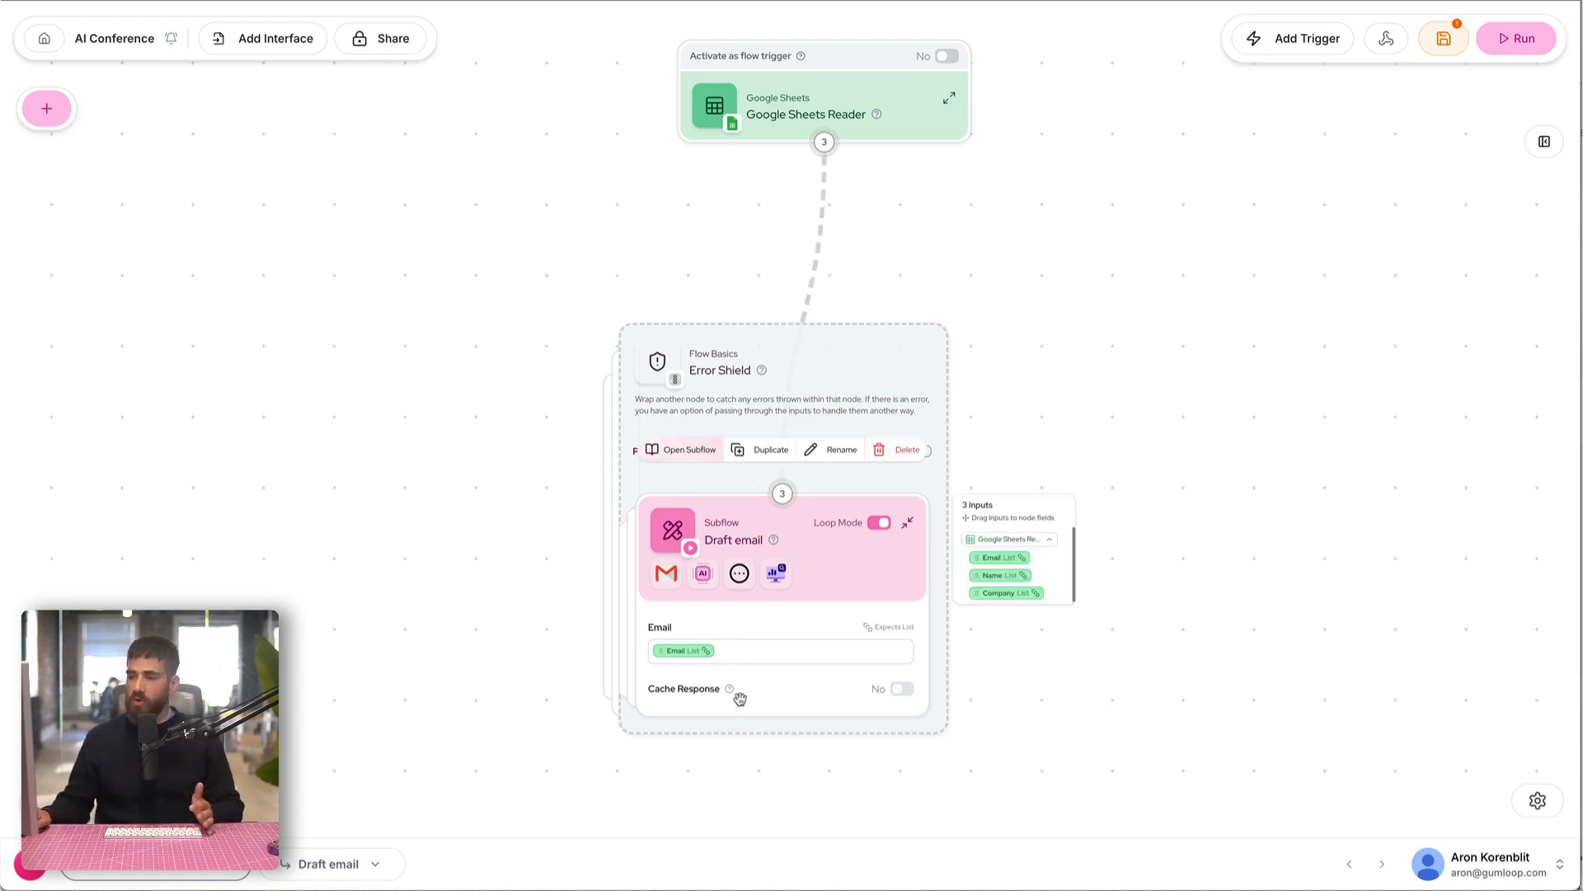
Step: Open the Draft email subflow and bring its Input node into view
{"action": "left_click", "coordinate": [303, 878]}
{"action": "left_click_drag", "start_coordinate": [660, 378], "coordinate": [627, 432]}
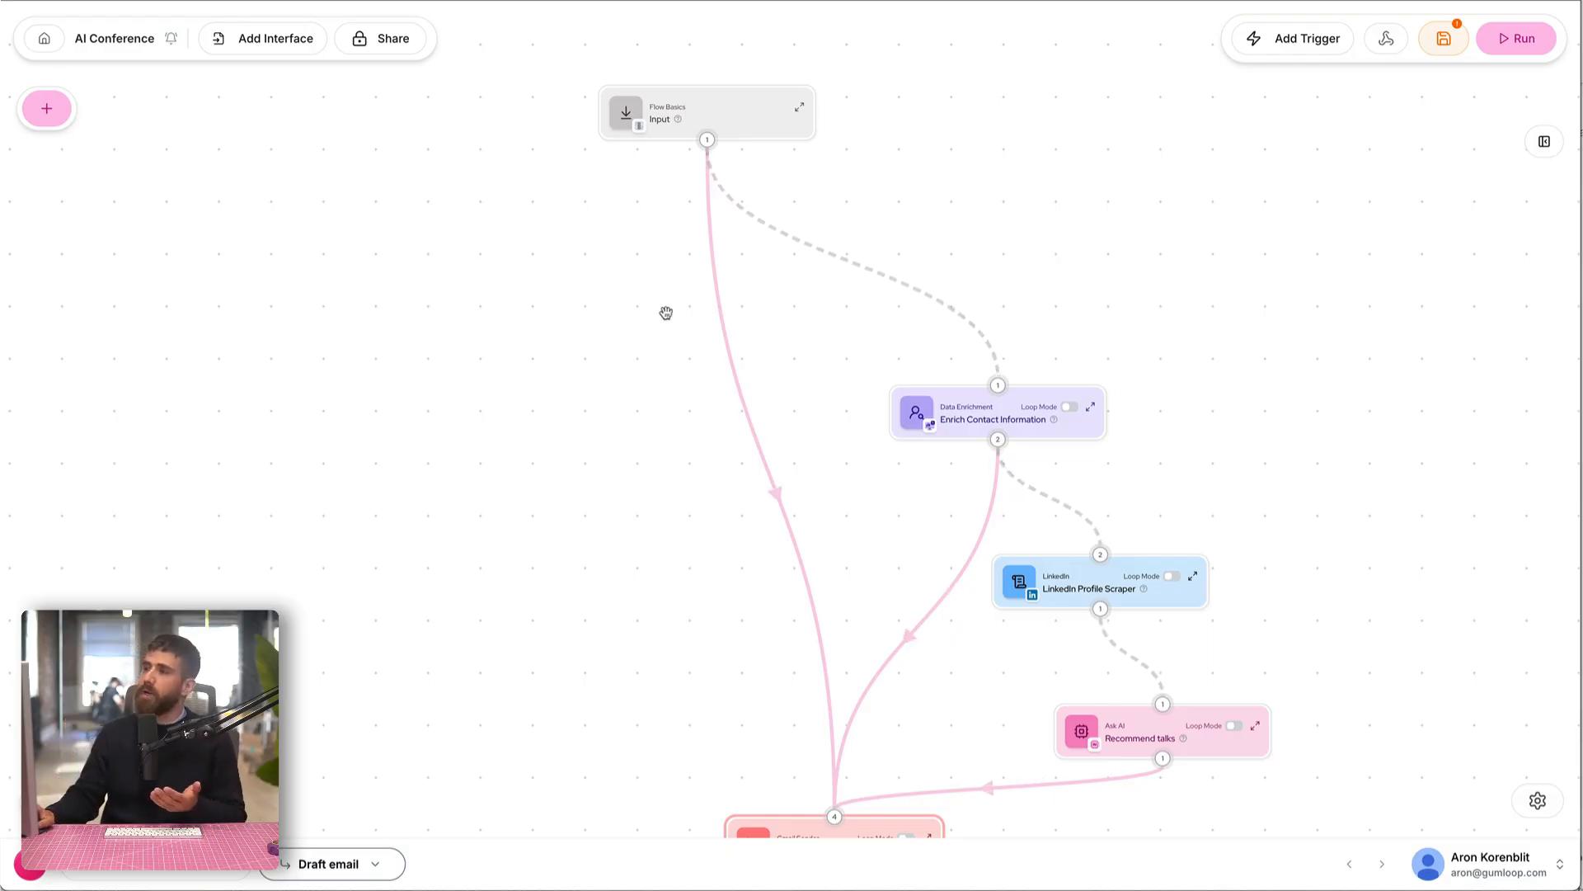
{"action": "scroll", "coordinate": [665, 342], "scroll_direction": "up", "scroll_amount": 1}
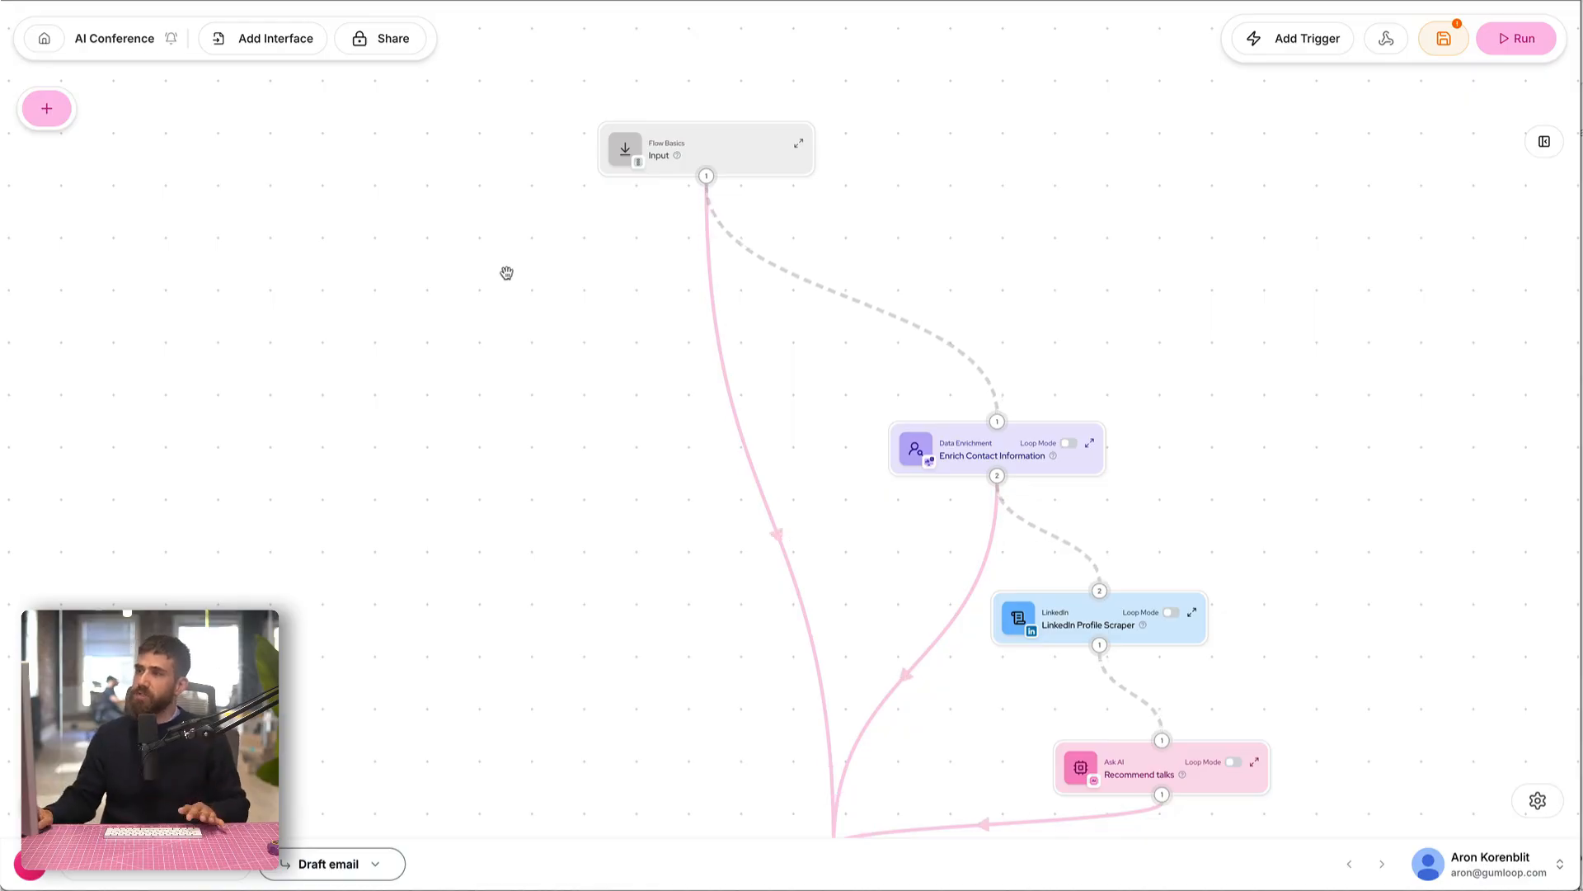
Step: Add a Categorizer node to the subflow and connect the Input node to it
{"action": "left_click", "coordinate": [58, 115]}
{"action": "type", "text": "categ"}
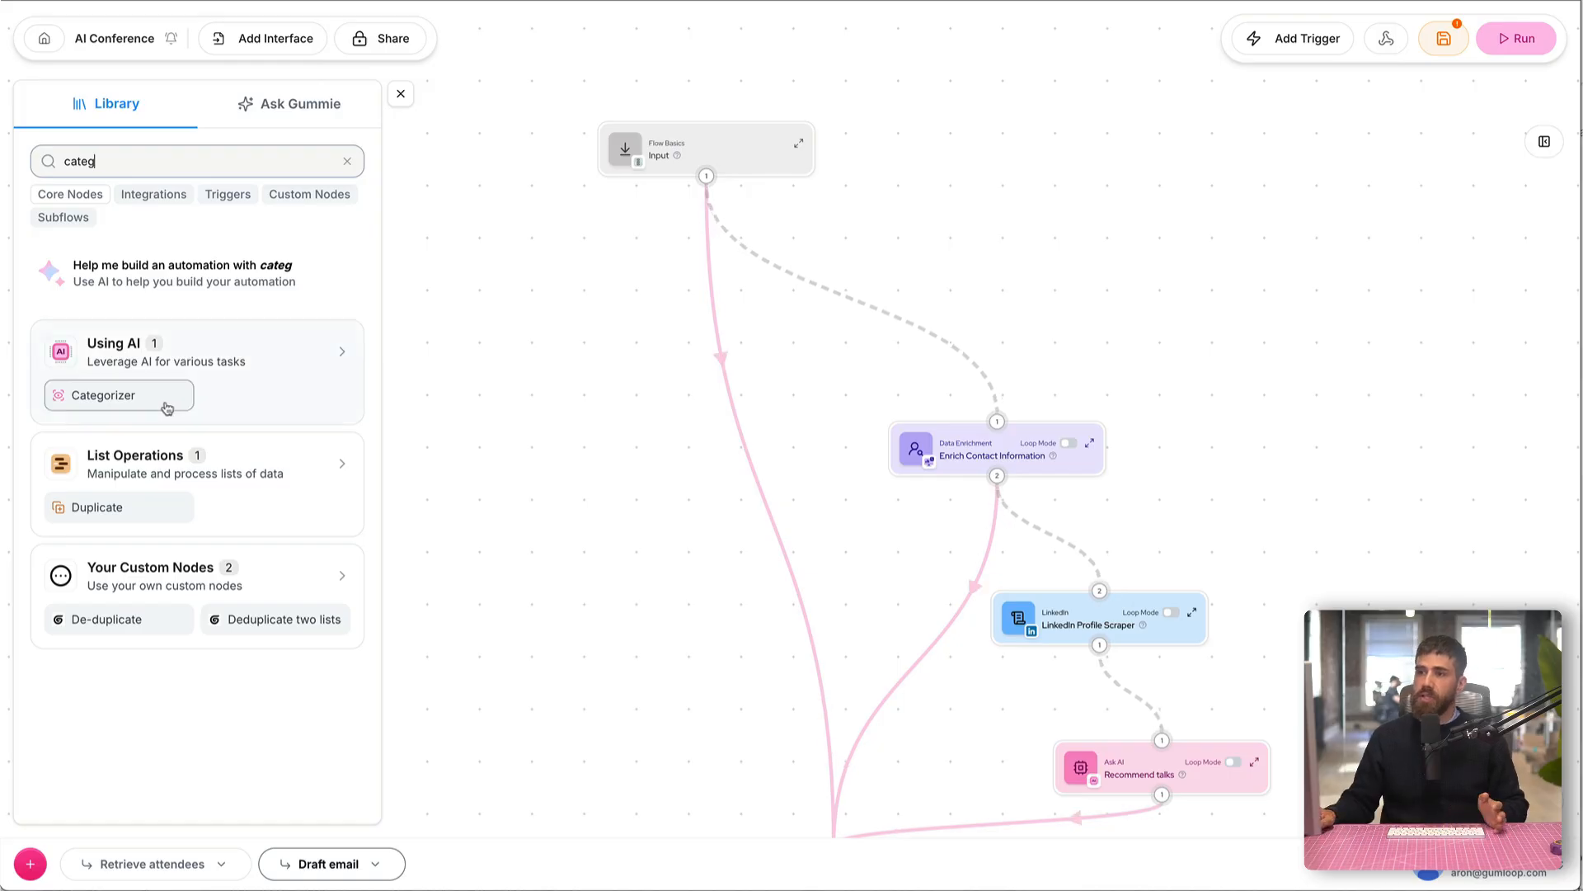
{"action": "left_click_drag", "start_coordinate": [163, 396], "coordinate": [602, 338]}
{"action": "left_click", "coordinate": [401, 93]}
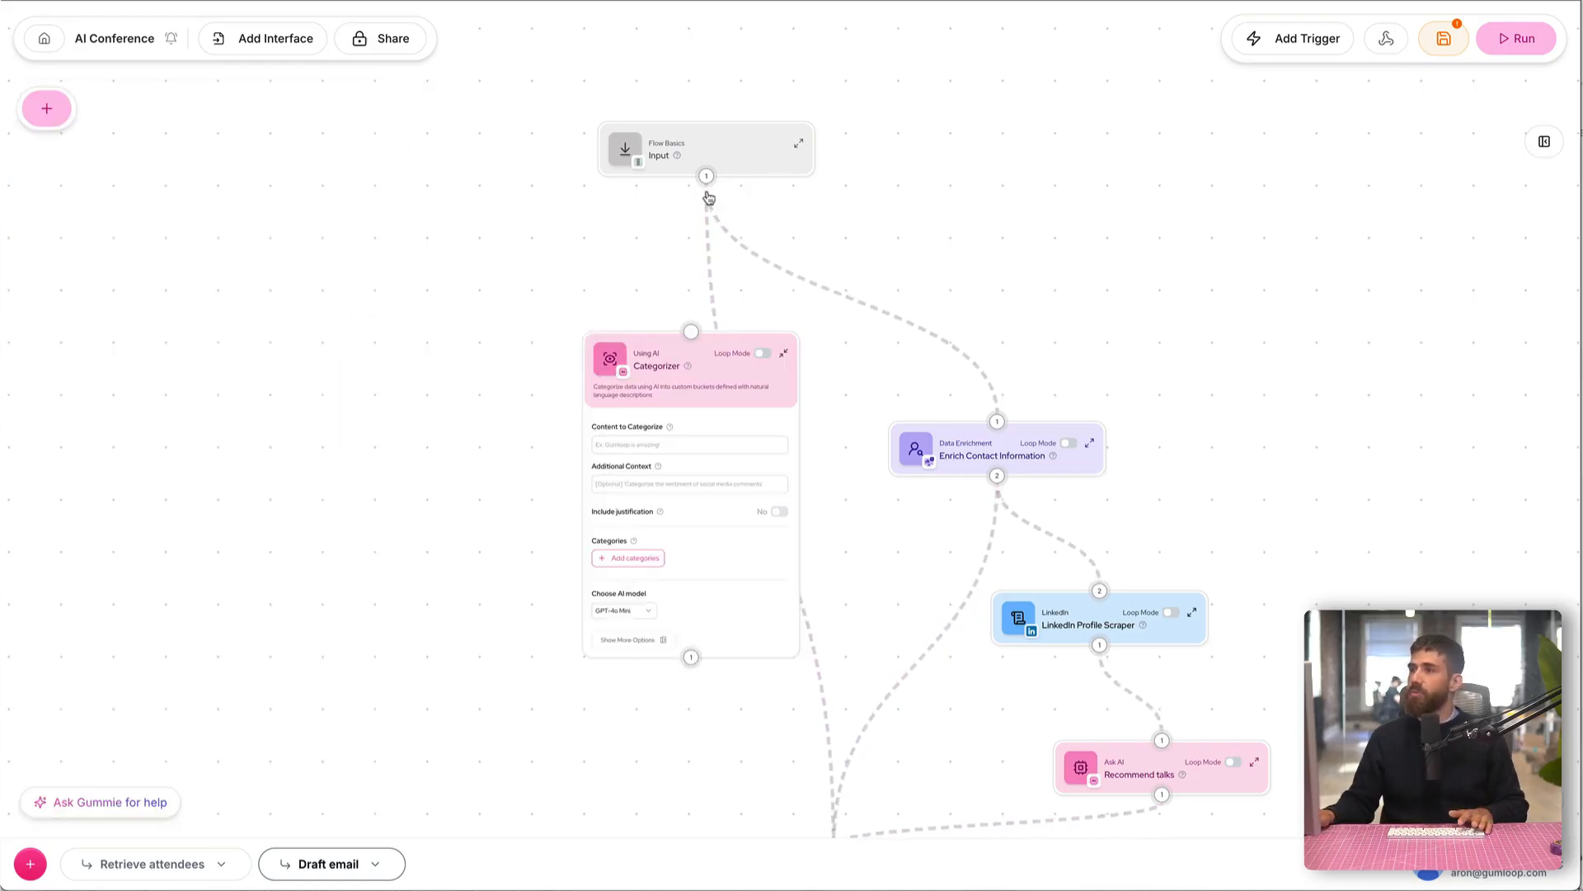
{"action": "left_click_drag", "start_coordinate": [706, 177], "coordinate": [691, 331]}
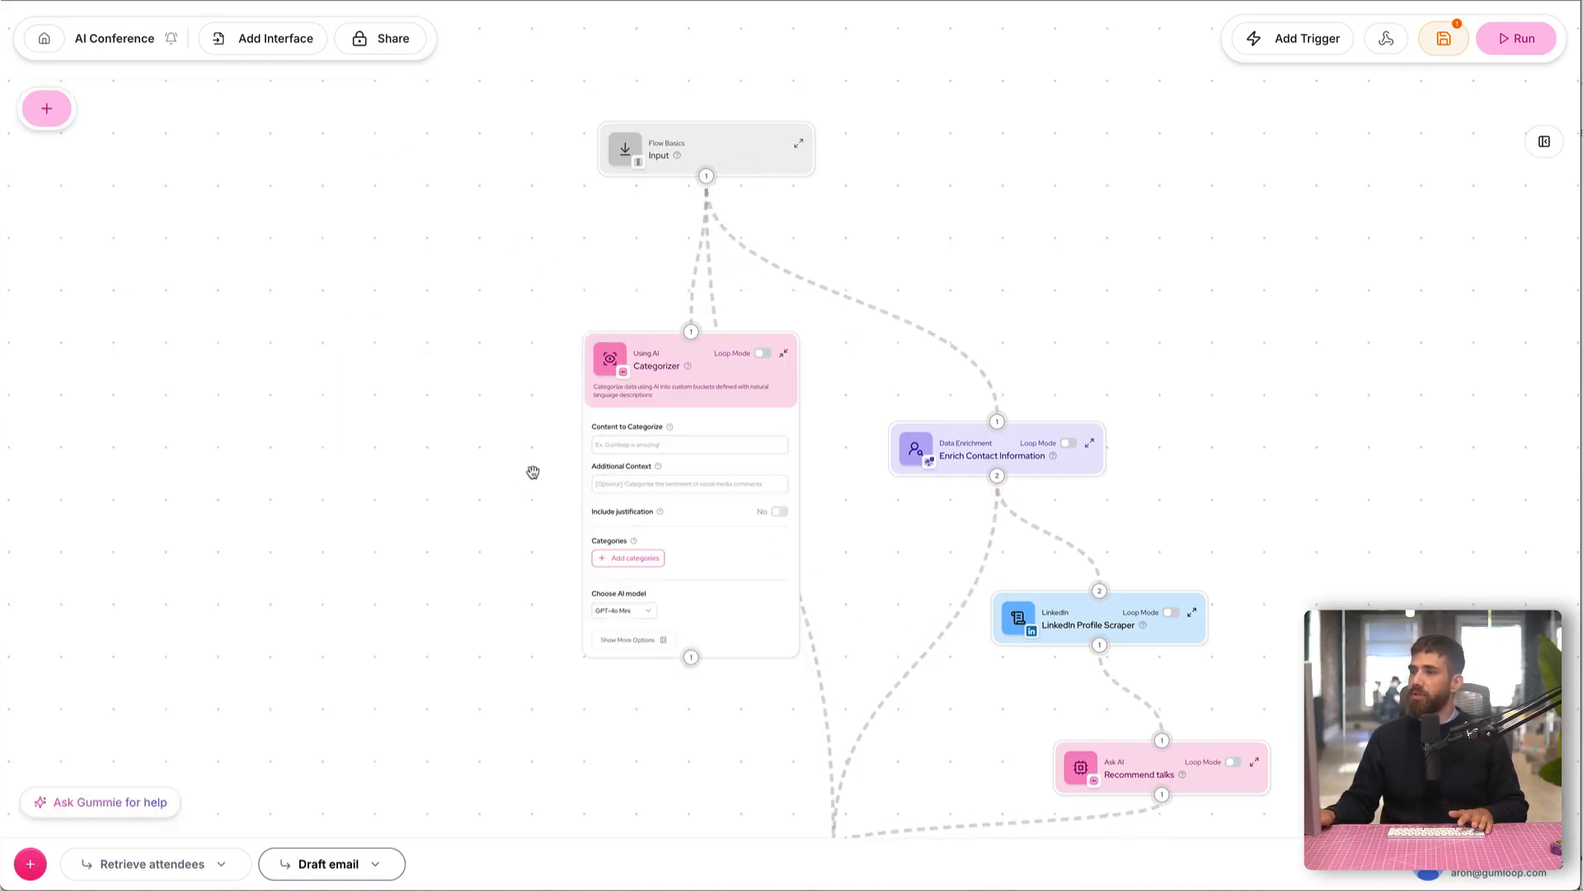
Step: Use the Input node's Output as the Categorizer's Content to Categorize
{"action": "scroll", "coordinate": [533, 473], "scroll_direction": "up", "scroll_amount": 4}
{"action": "scroll", "coordinate": [561, 449], "scroll_direction": "down", "scroll_amount": 2}
{"action": "left_click_drag", "start_coordinate": [1016, 167], "coordinate": [661, 292]}
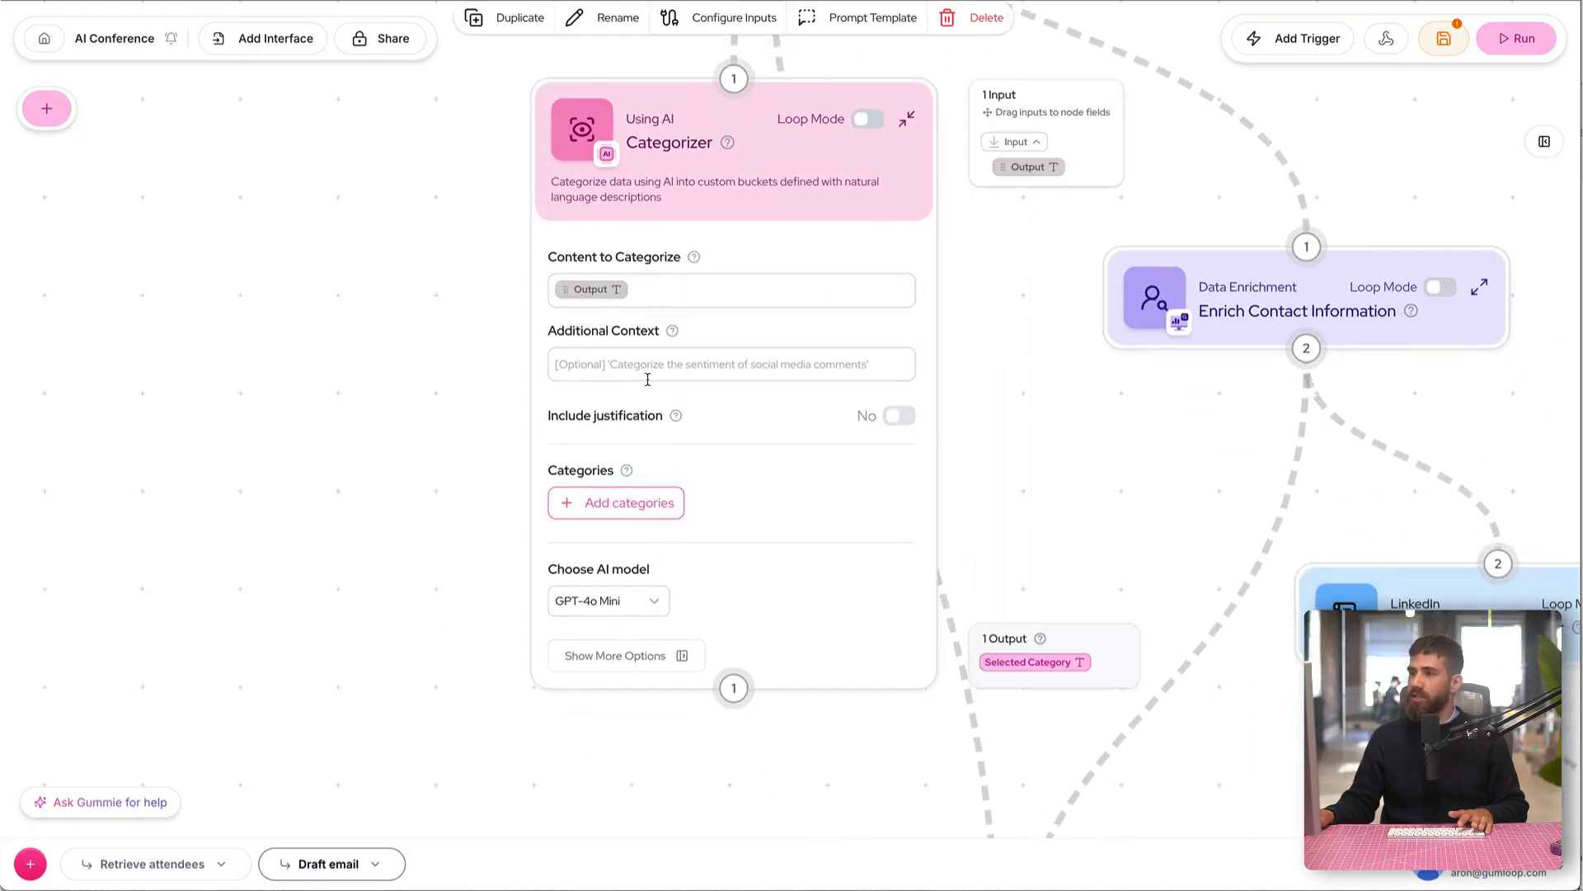
Step: Add two categories to the Categorizer, named Personal and Business
{"action": "left_click", "coordinate": [647, 506]}
{"action": "type", "text": "Personal"}
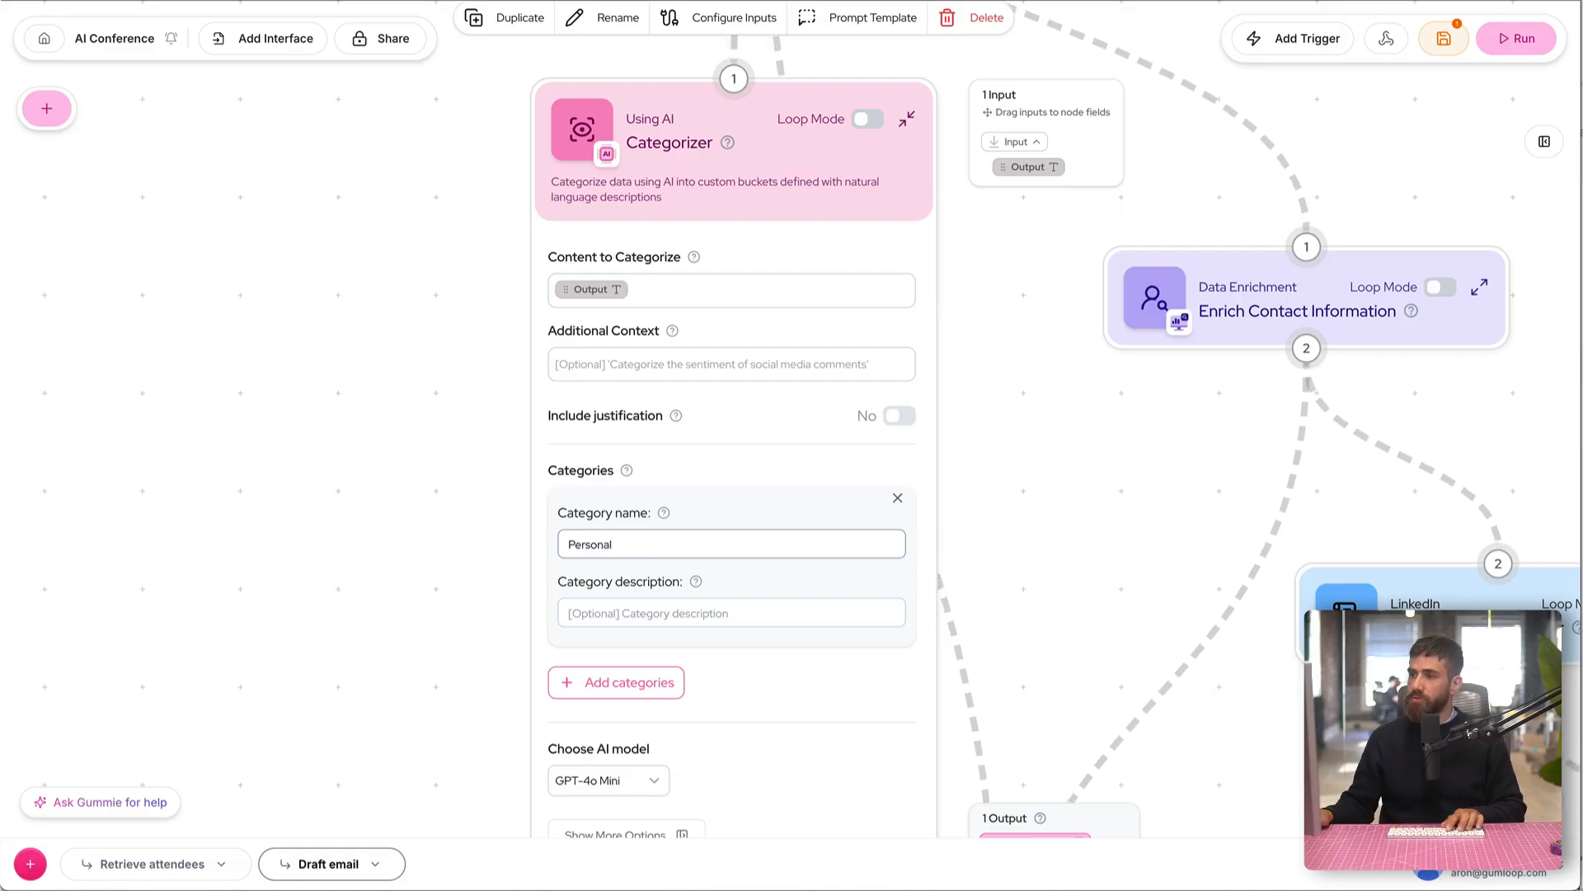
{"action": "left_click", "coordinate": [611, 681]}
{"action": "left_click", "coordinate": [611, 721]}
{"action": "type", "text": "Business"}
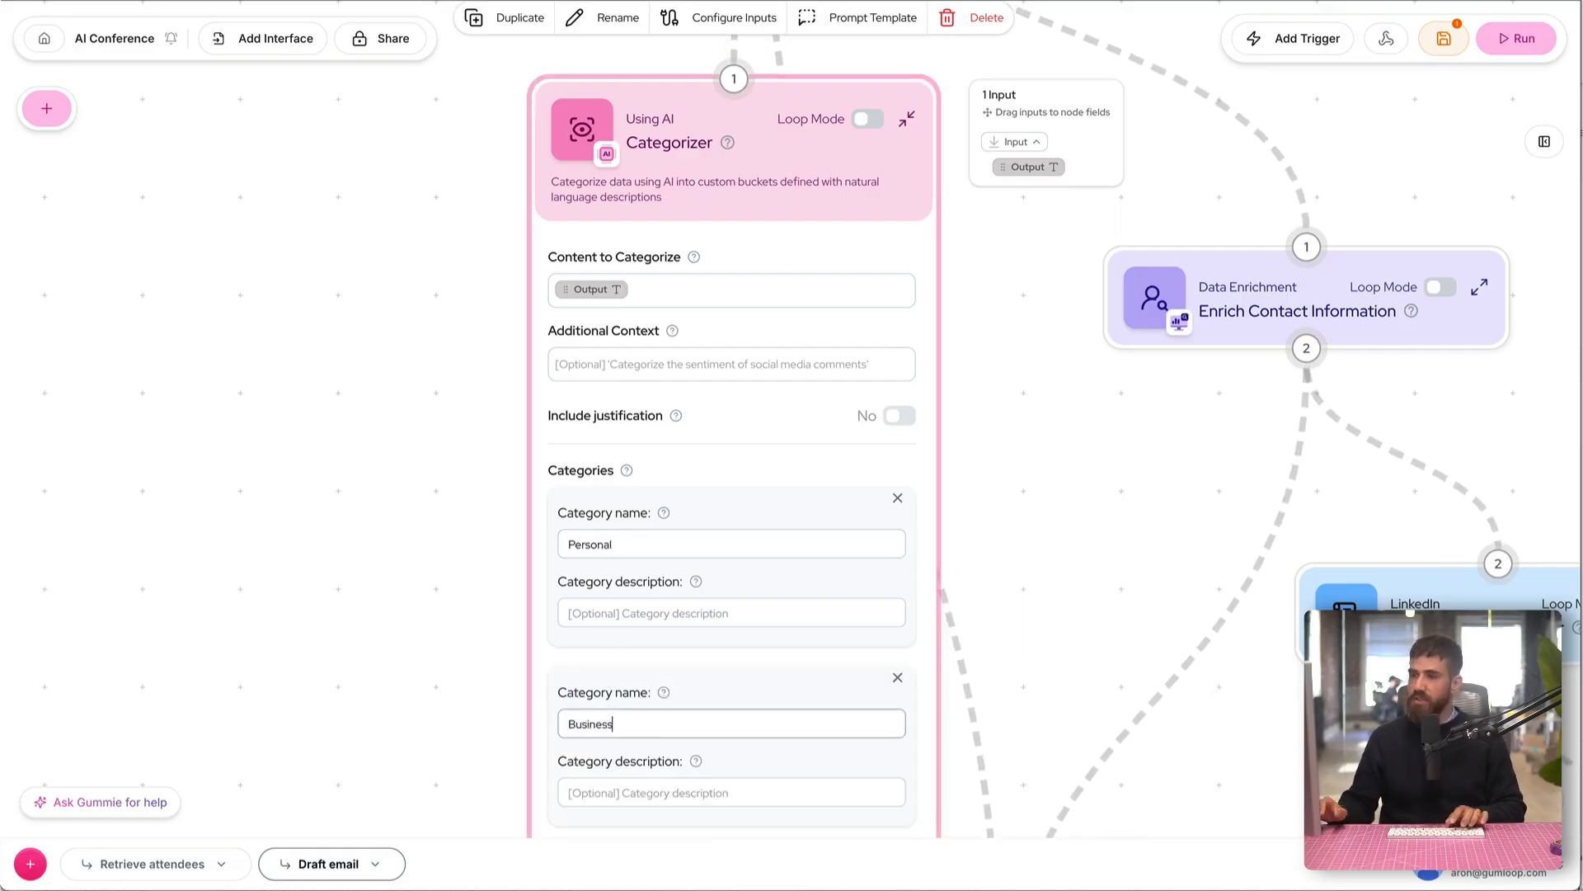
Step: Set the Categorizer's Additional Context to "Categorize the email domain as personal or business"
{"action": "left_click_drag", "start_coordinate": [675, 209], "coordinate": [545, 246]}
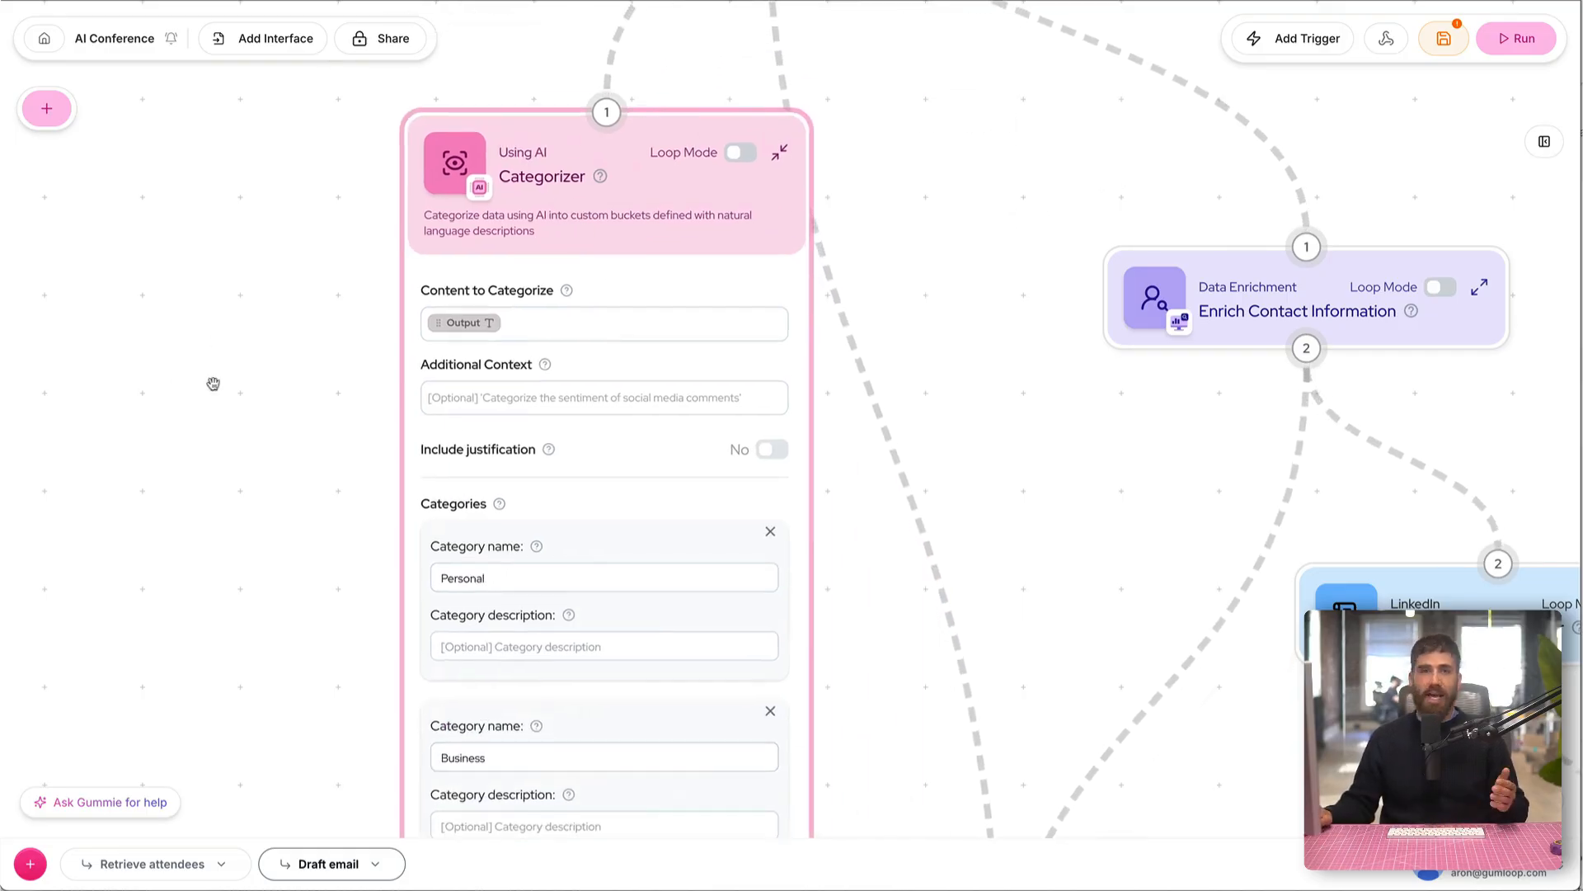
{"action": "left_click", "coordinate": [481, 407]}
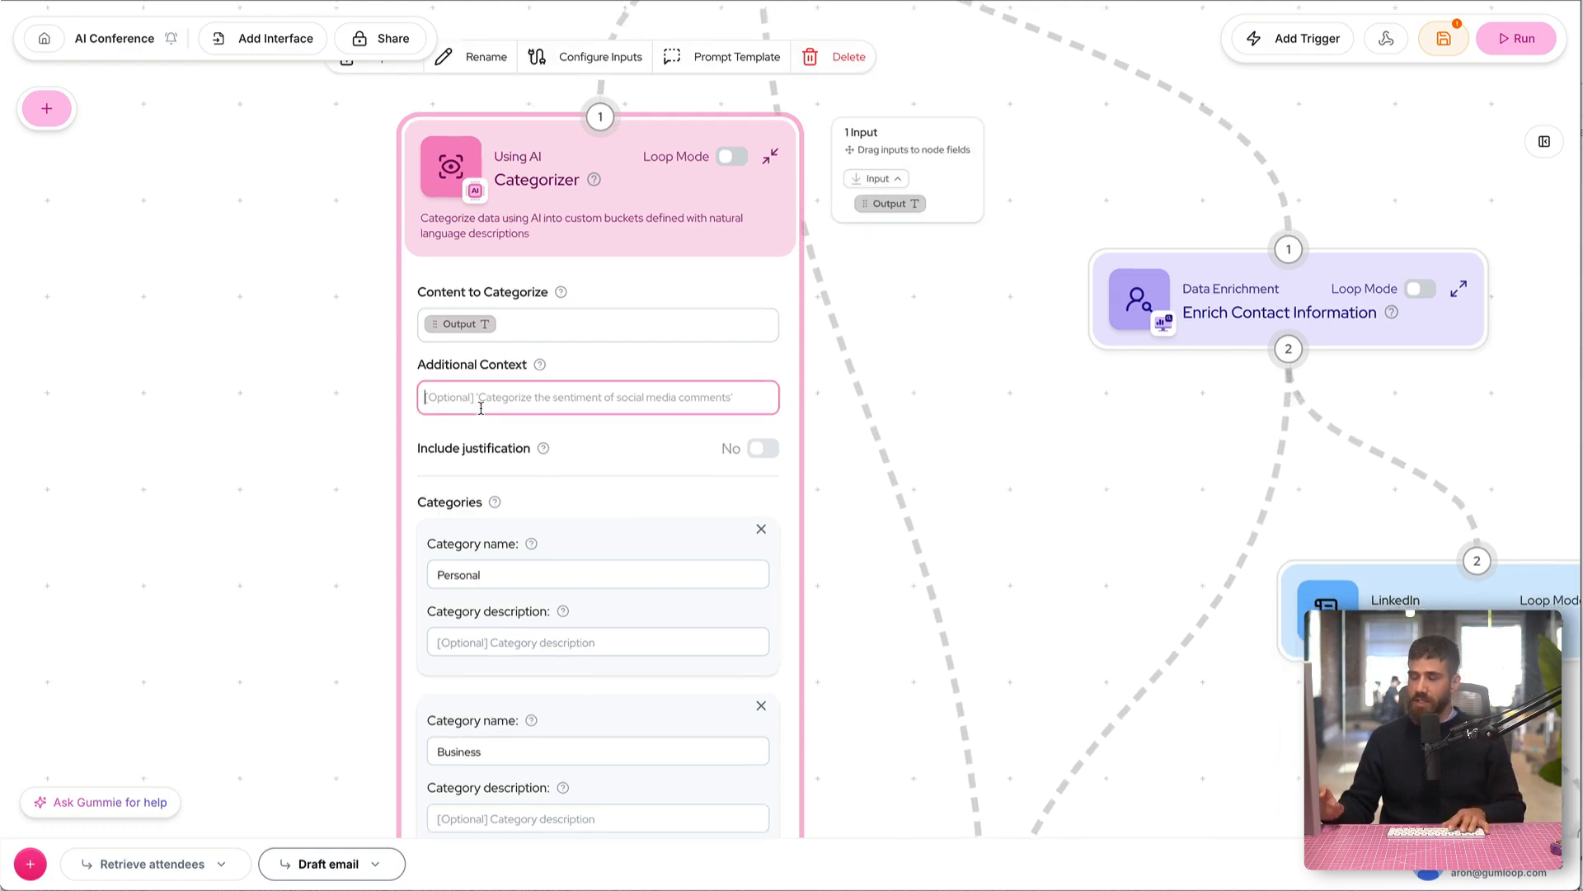
{"action": "type", "text": "Categorize the email domain as personal"}
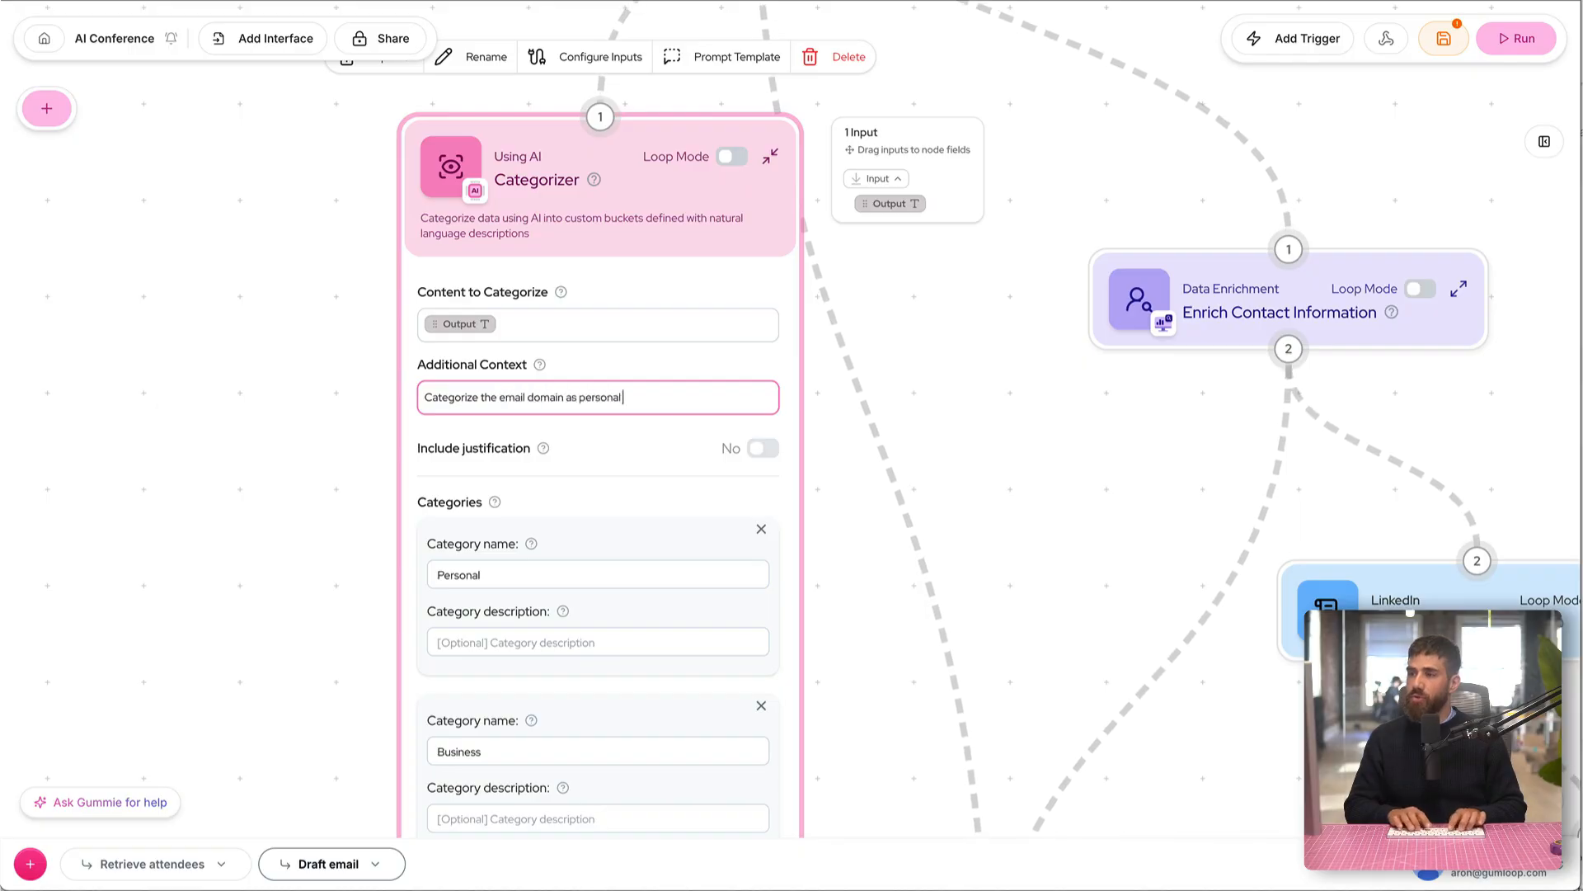
{"action": "type", "text": " or business"}
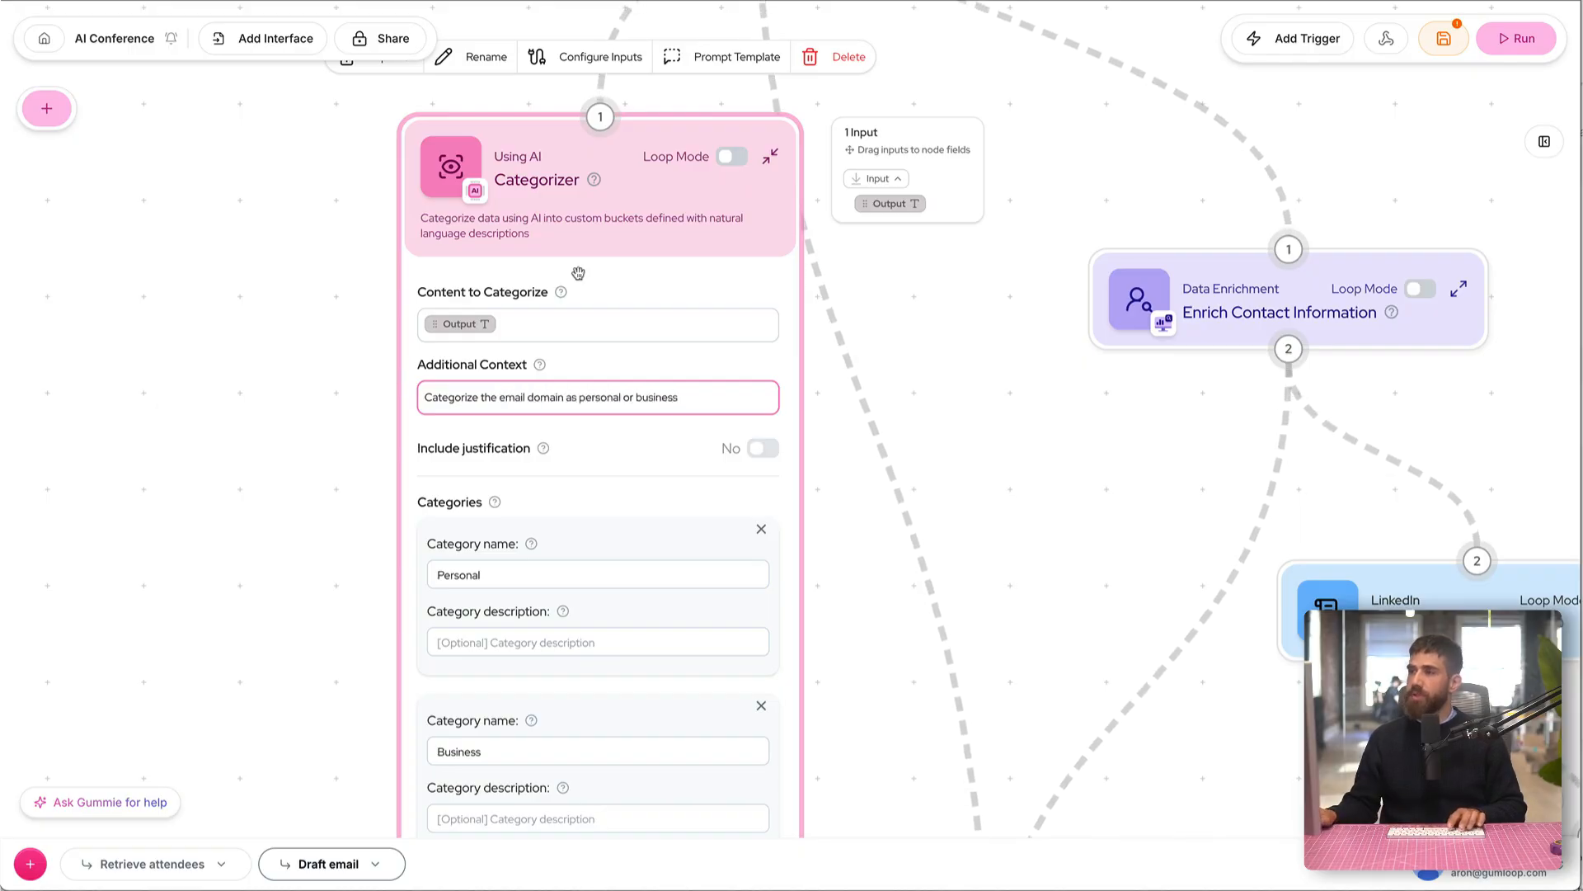
Step: Collapse the Categorizer node and move it slightly lower beneath the Input node
{"action": "left_click", "coordinate": [771, 159]}
{"action": "left_click_drag", "start_coordinate": [682, 180], "coordinate": [672, 288]}
{"action": "scroll", "coordinate": [484, 404], "scroll_direction": "down", "scroll_amount": 1}
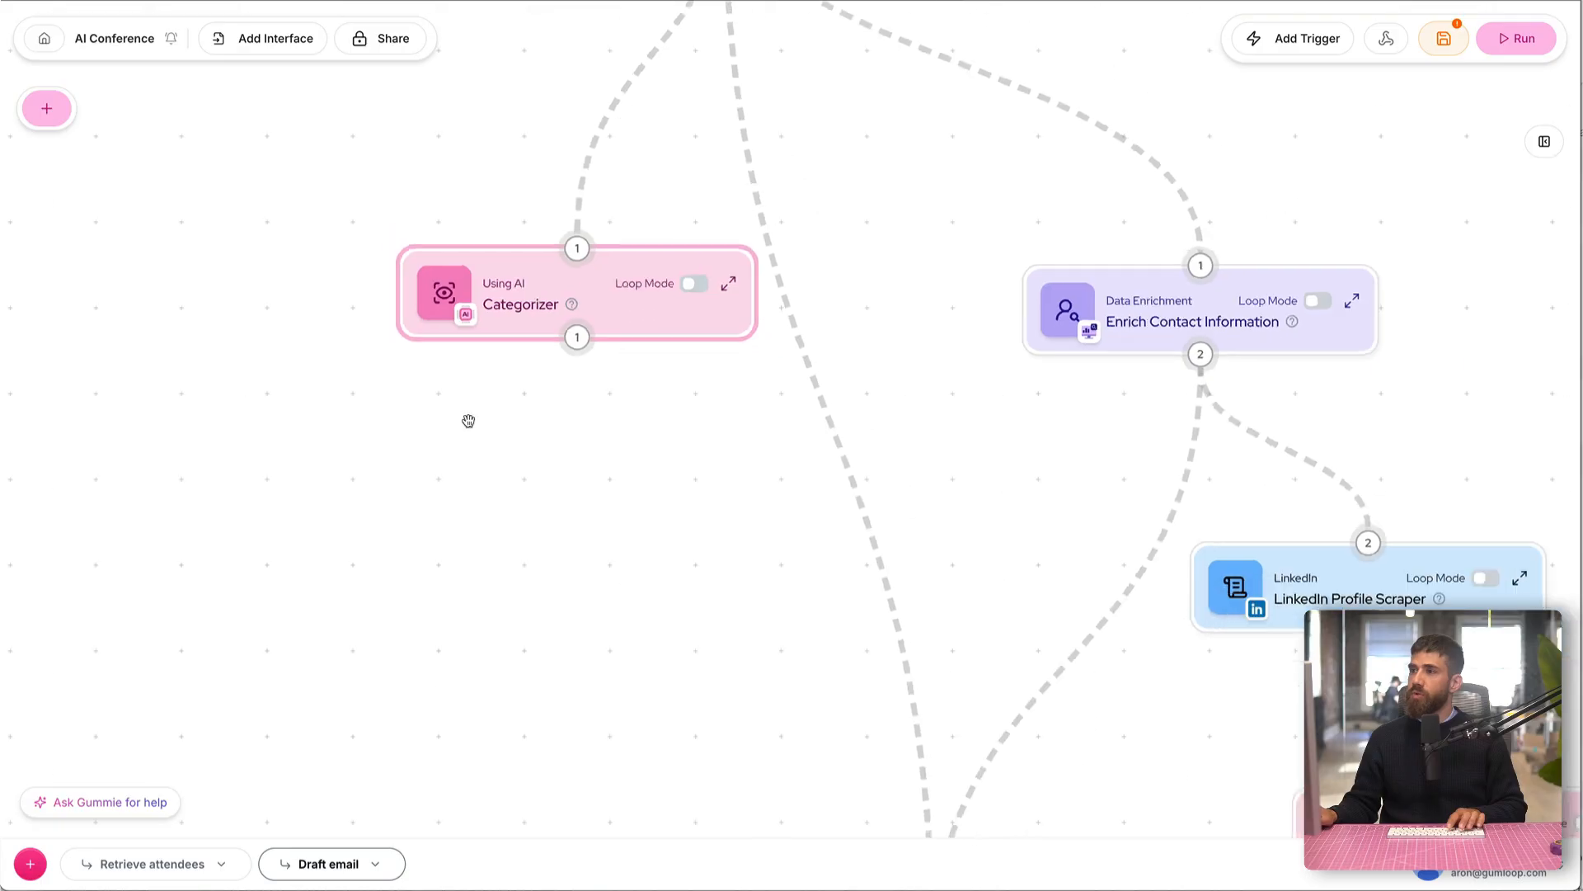
{"action": "left_click_drag", "start_coordinate": [425, 473], "coordinate": [552, 530]}
{"action": "scroll", "coordinate": [552, 530], "scroll_direction": "down", "scroll_amount": 2}
Step: Run the Draft email subflow and inspect the Categorizer's Selected Category output
{"action": "left_click", "coordinate": [1505, 41]}
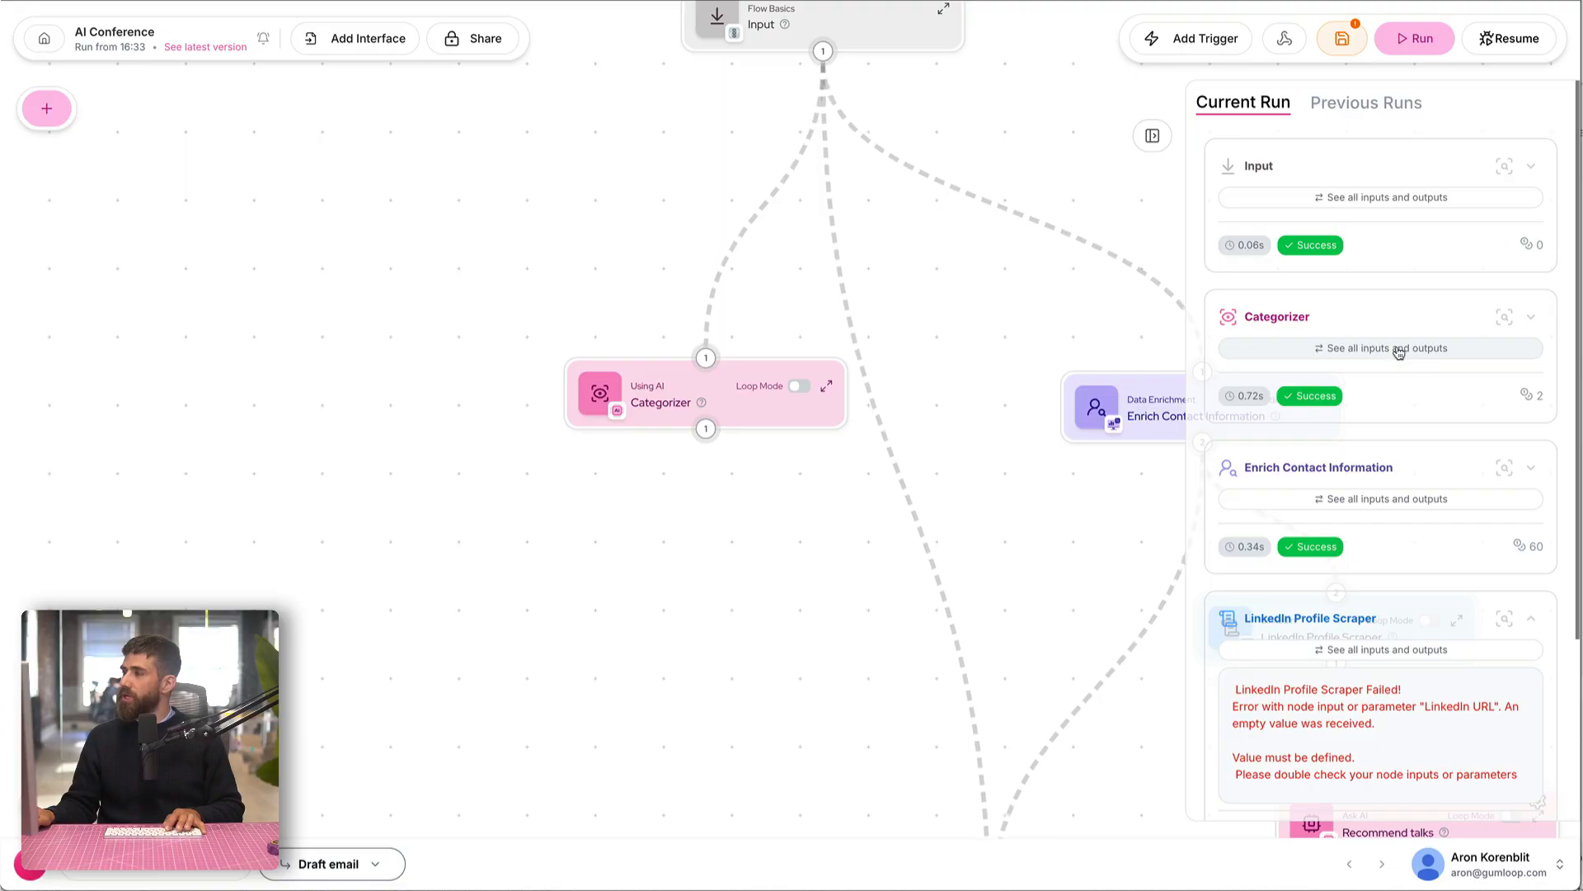
{"action": "left_click", "coordinate": [1400, 352]}
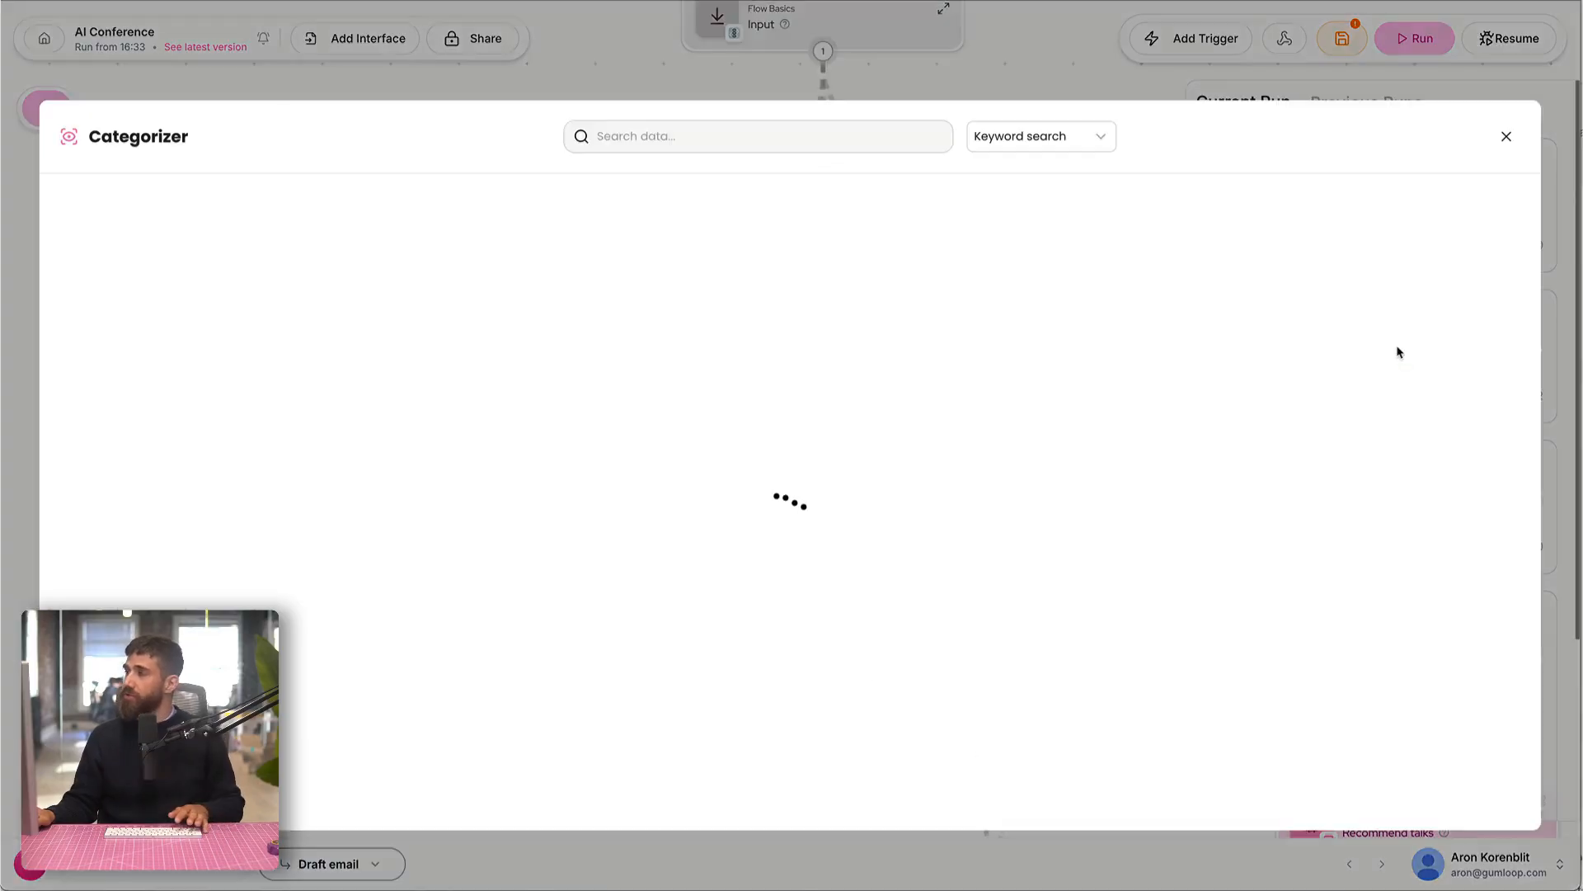
{"action": "left_click", "coordinate": [1063, 248]}
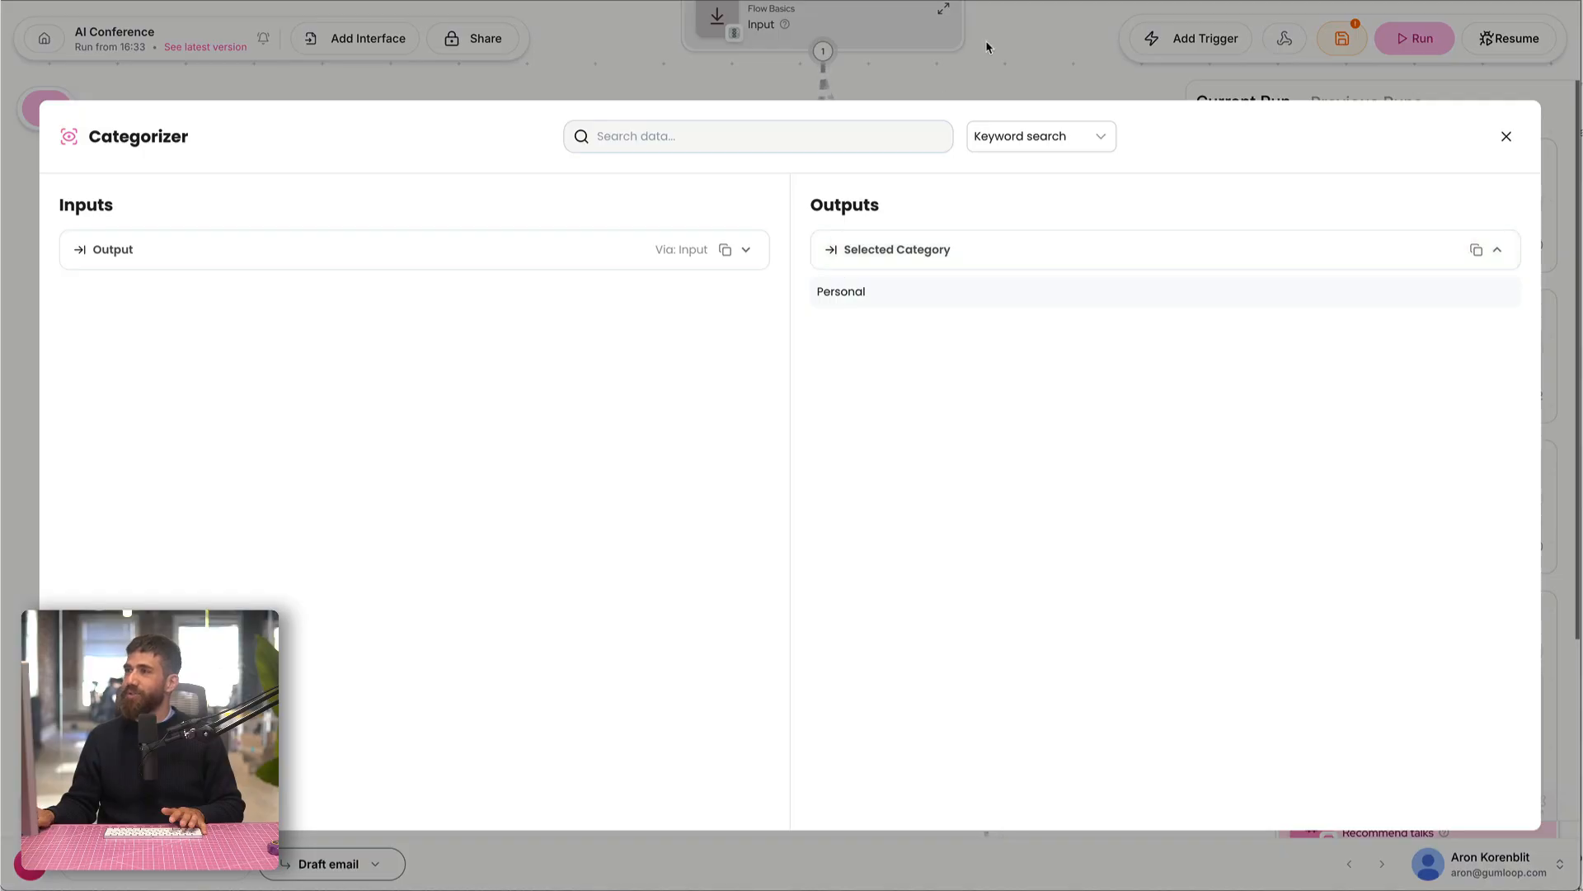
{"action": "left_click", "coordinate": [1011, 56]}
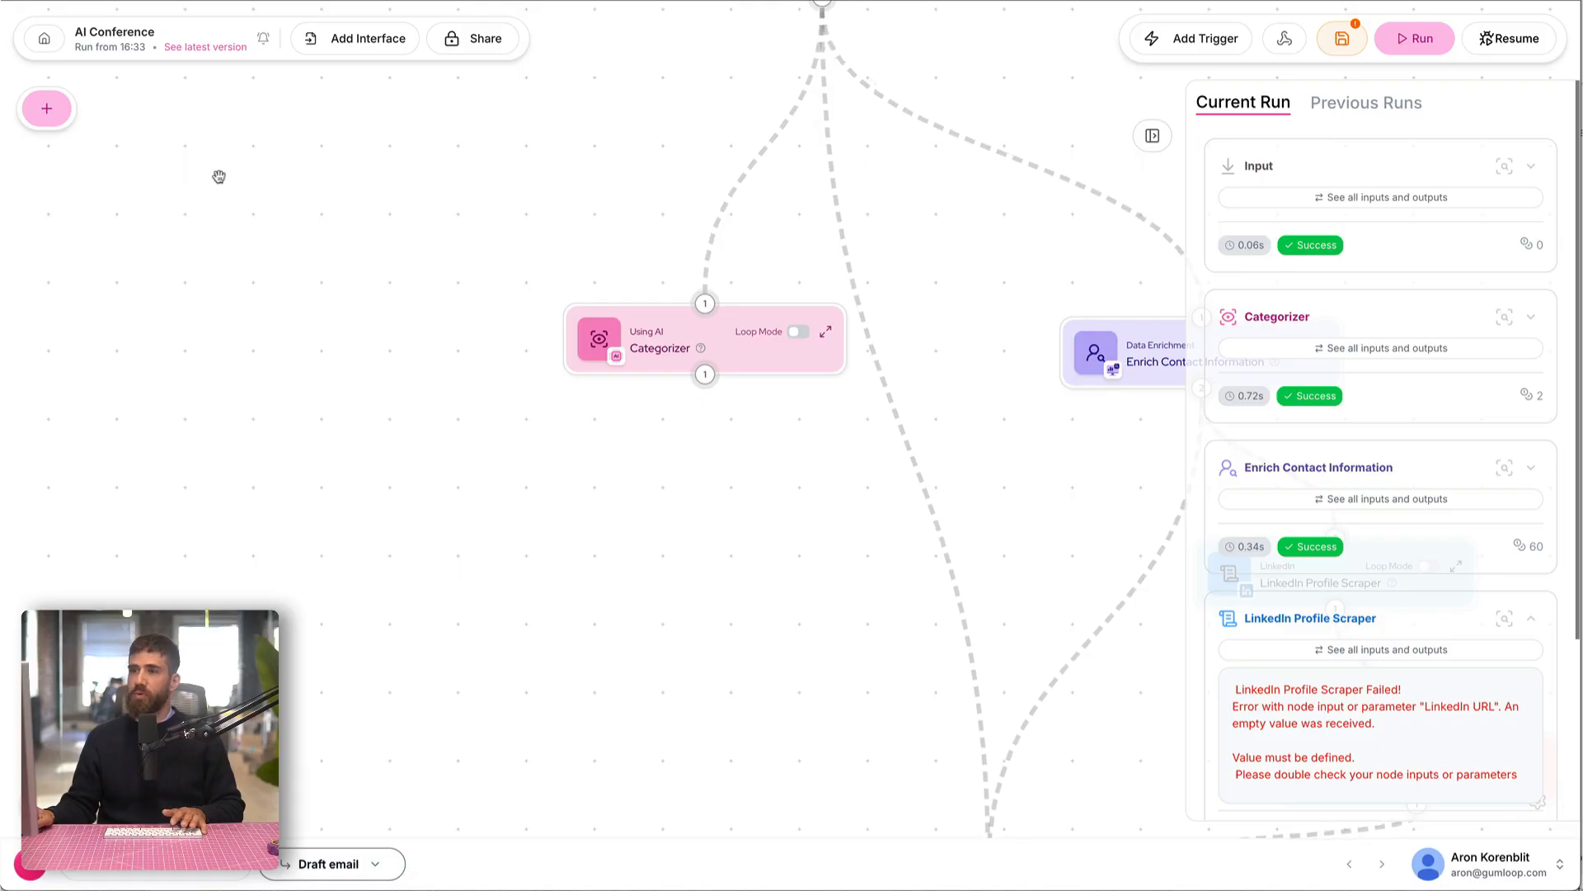
Step: Find the If-Else node in the node library and place it below the Categorizer
{"action": "left_click", "coordinate": [50, 108]}
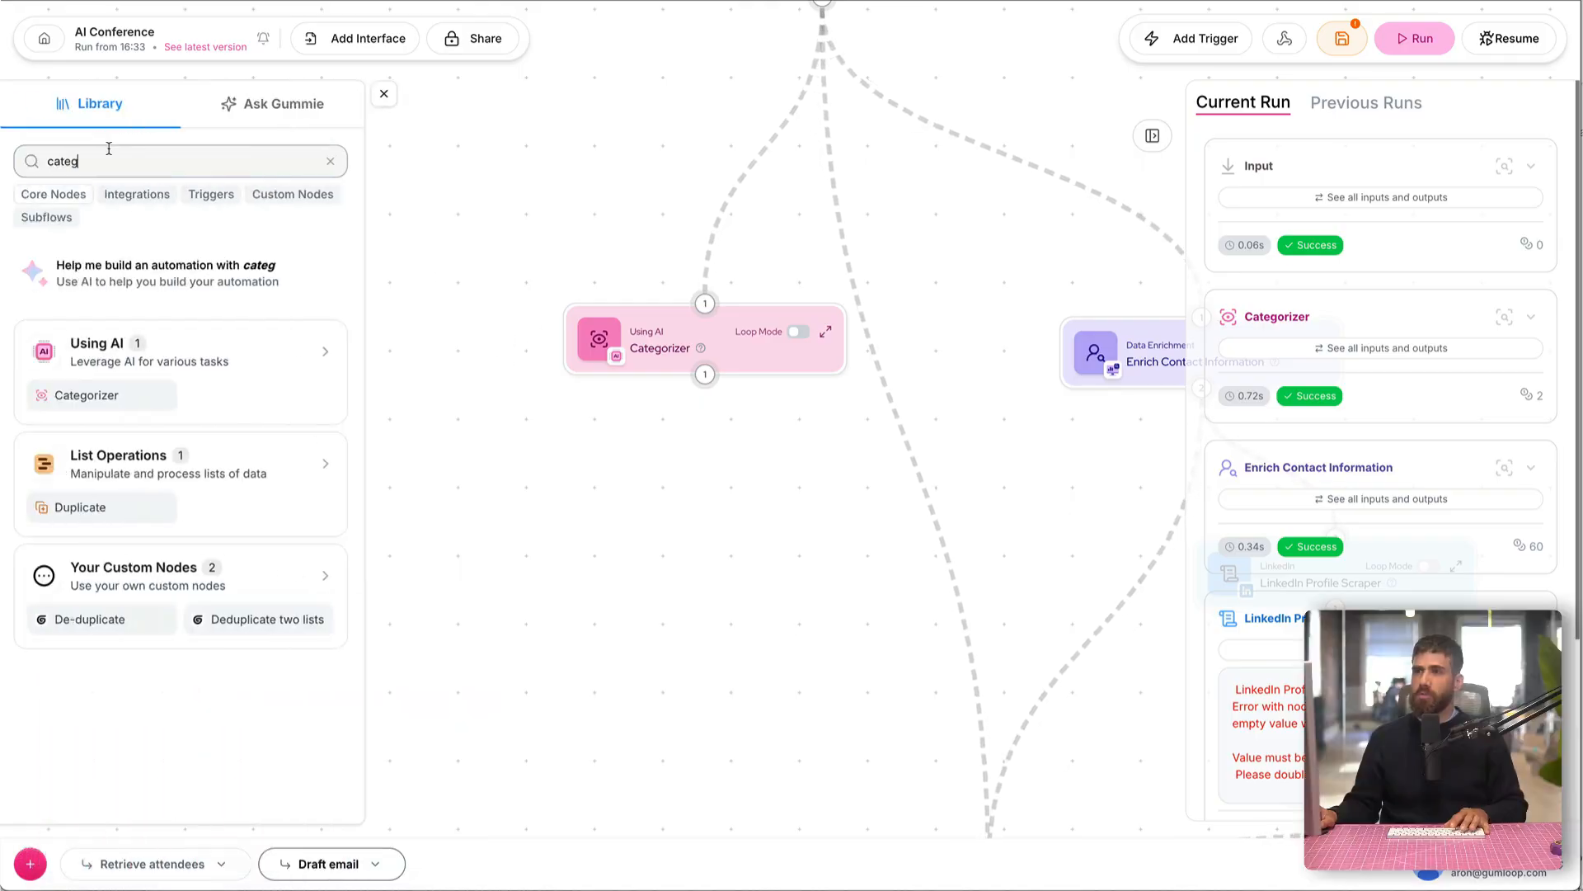
{"action": "type", "text": "if"}
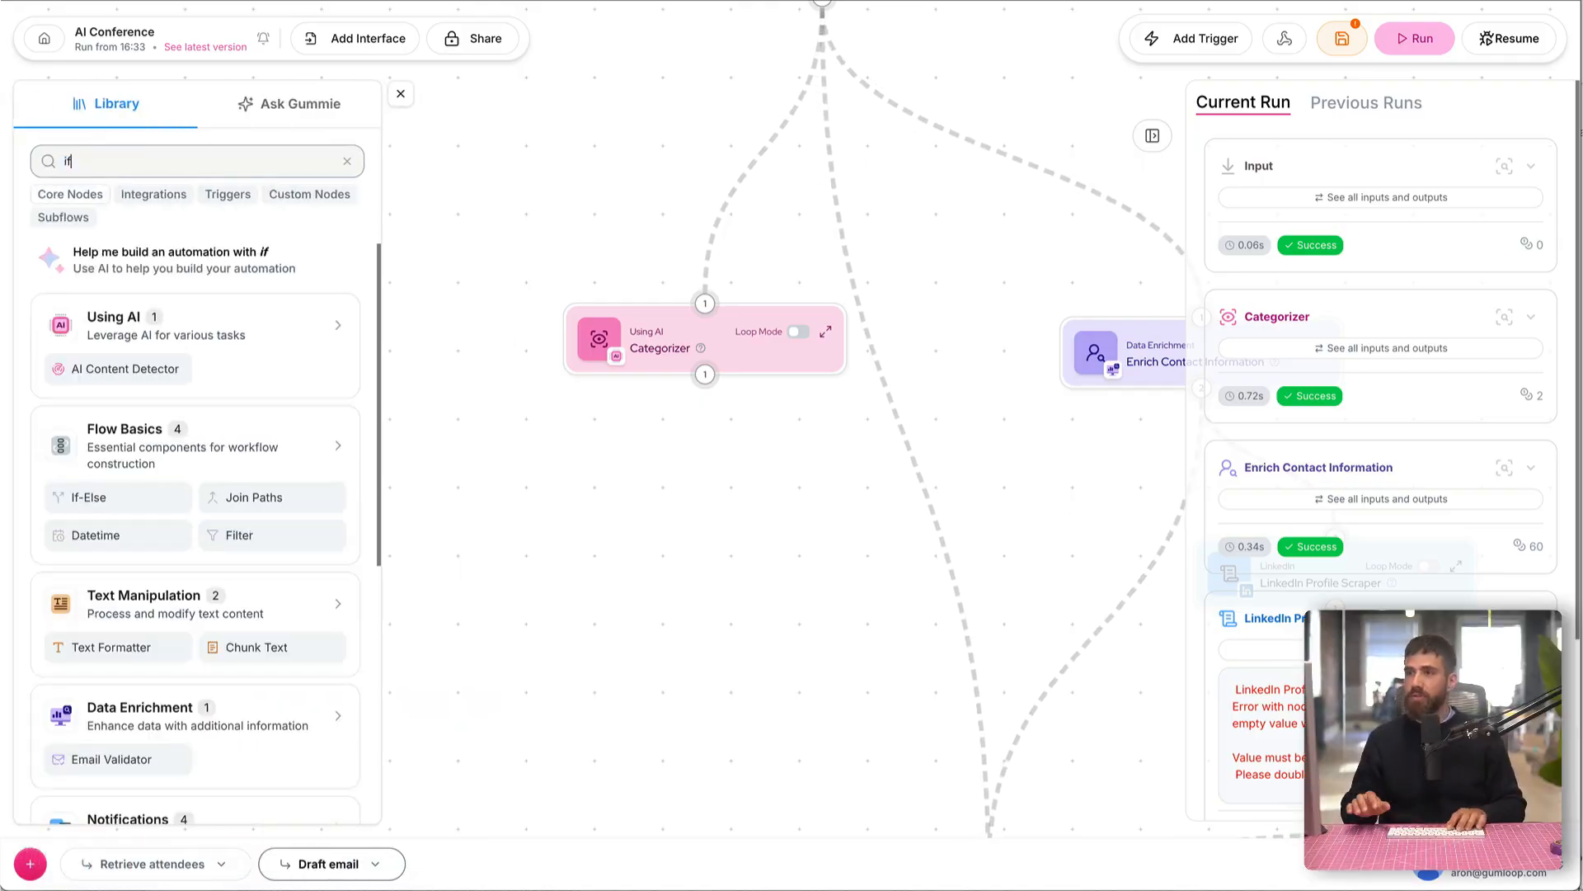
{"action": "left_click_drag", "start_coordinate": [136, 503], "coordinate": [627, 516]}
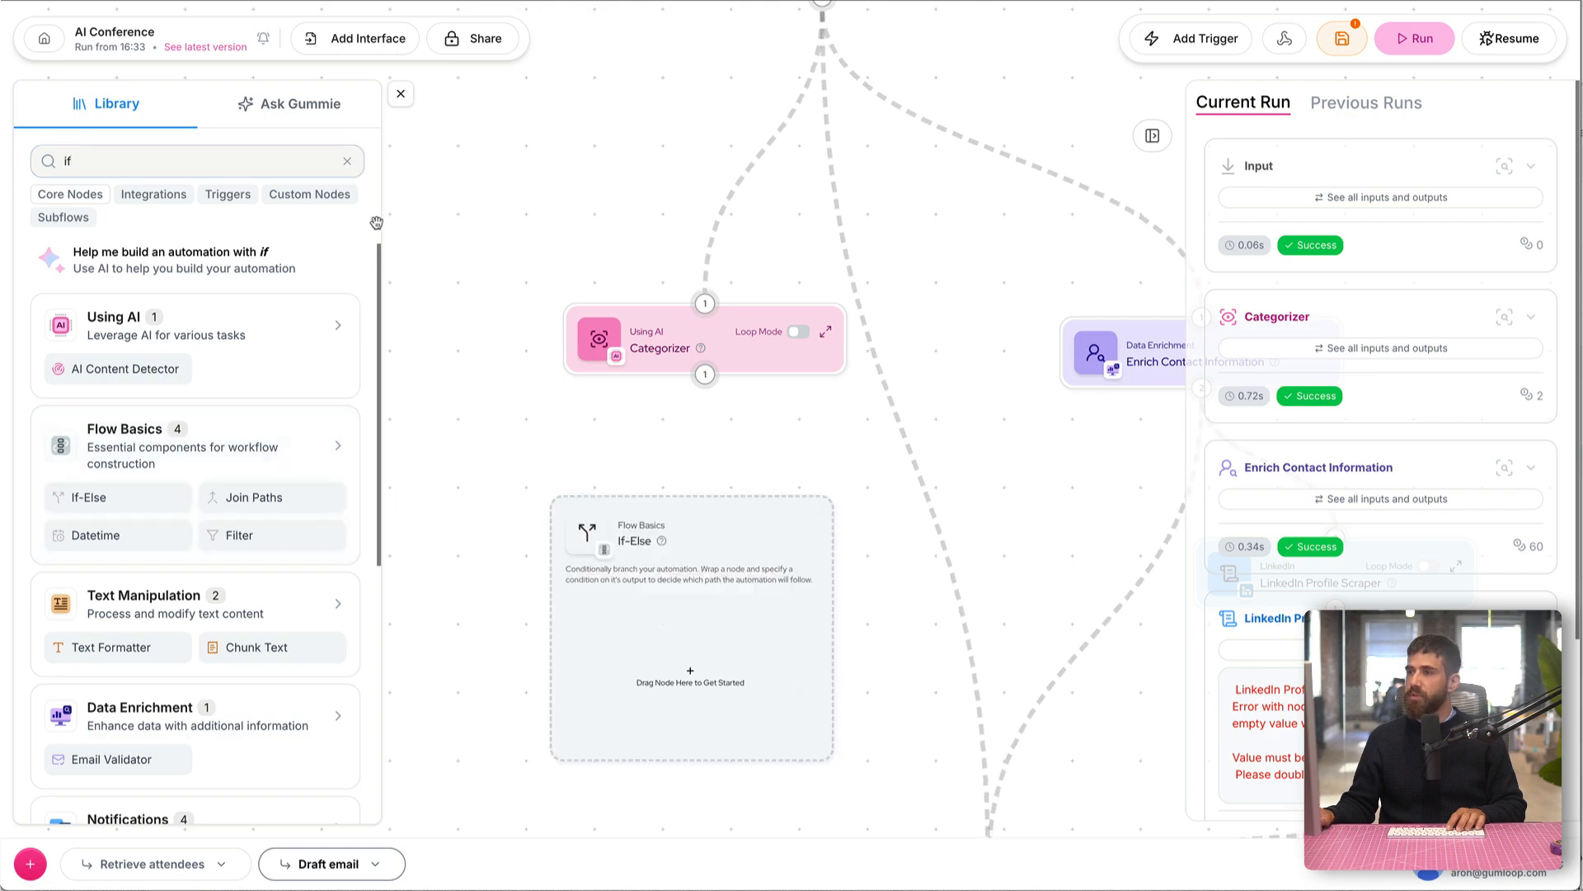
{"action": "left_click", "coordinate": [401, 93]}
Step: Wrap the Categorizer node in the If-Else node and move the combined block higher on the canvas
{"action": "scroll", "coordinate": [402, 321], "scroll_direction": "down", "scroll_amount": 3}
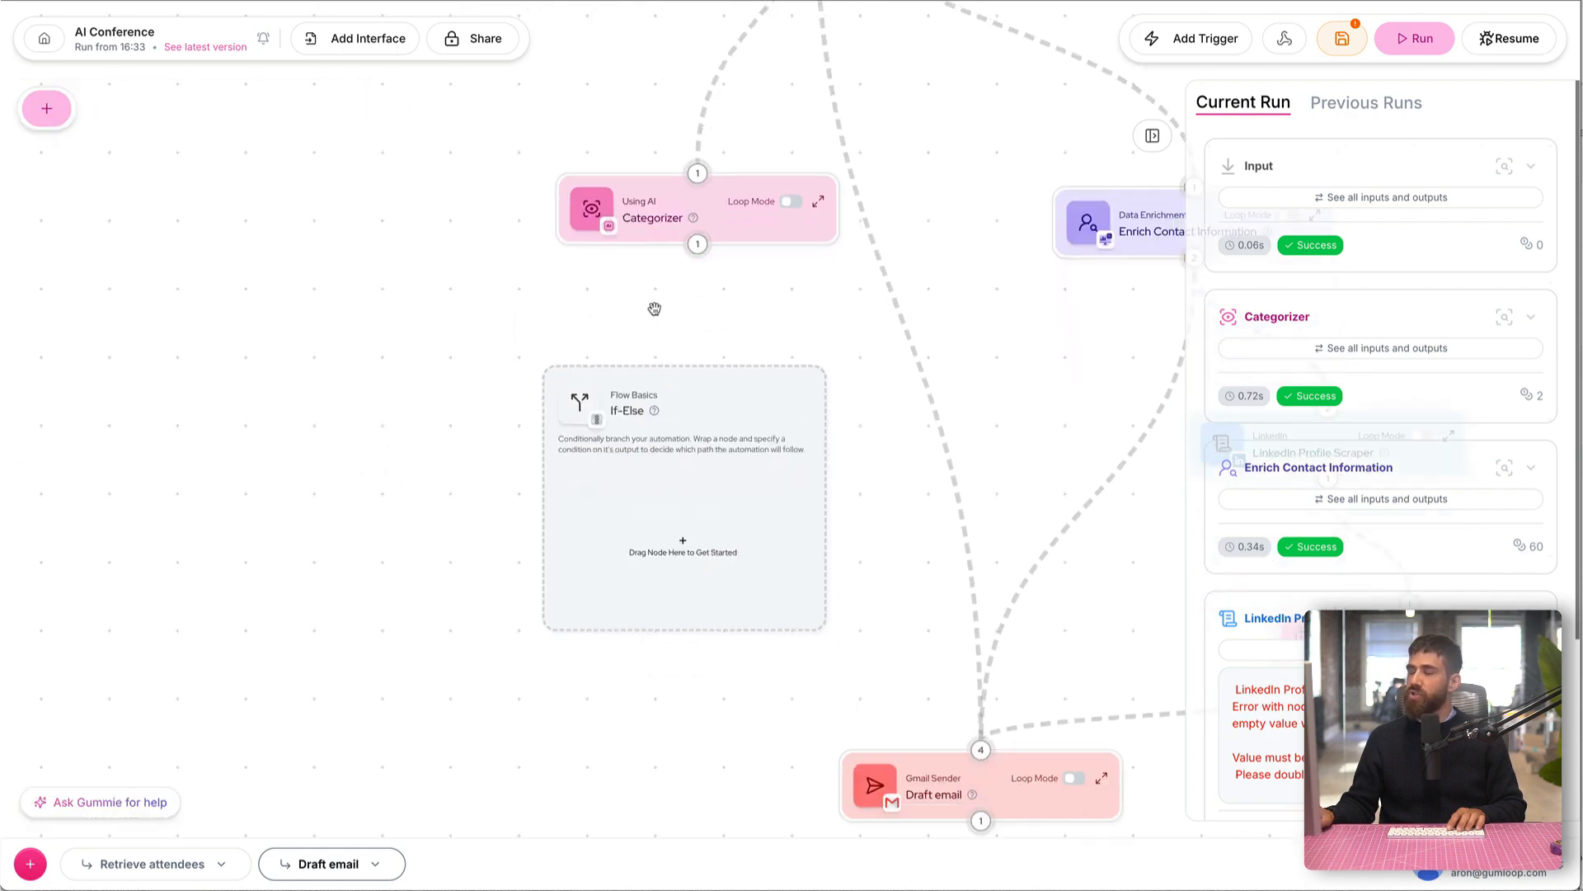
{"action": "mouse_move", "coordinate": [690, 503]}
{"action": "left_click_drag", "start_coordinate": [684, 214], "coordinate": [684, 569]}
{"action": "left_click_drag", "start_coordinate": [685, 439], "coordinate": [624, 184]}
Step: Add an If-Else condition that selected_category contains the text "Personal", and shift the If-Else block slightly left
{"action": "scroll", "coordinate": [606, 513], "scroll_direction": "up", "scroll_amount": 3}
{"action": "scroll", "coordinate": [541, 492], "scroll_direction": "up", "scroll_amount": 2}
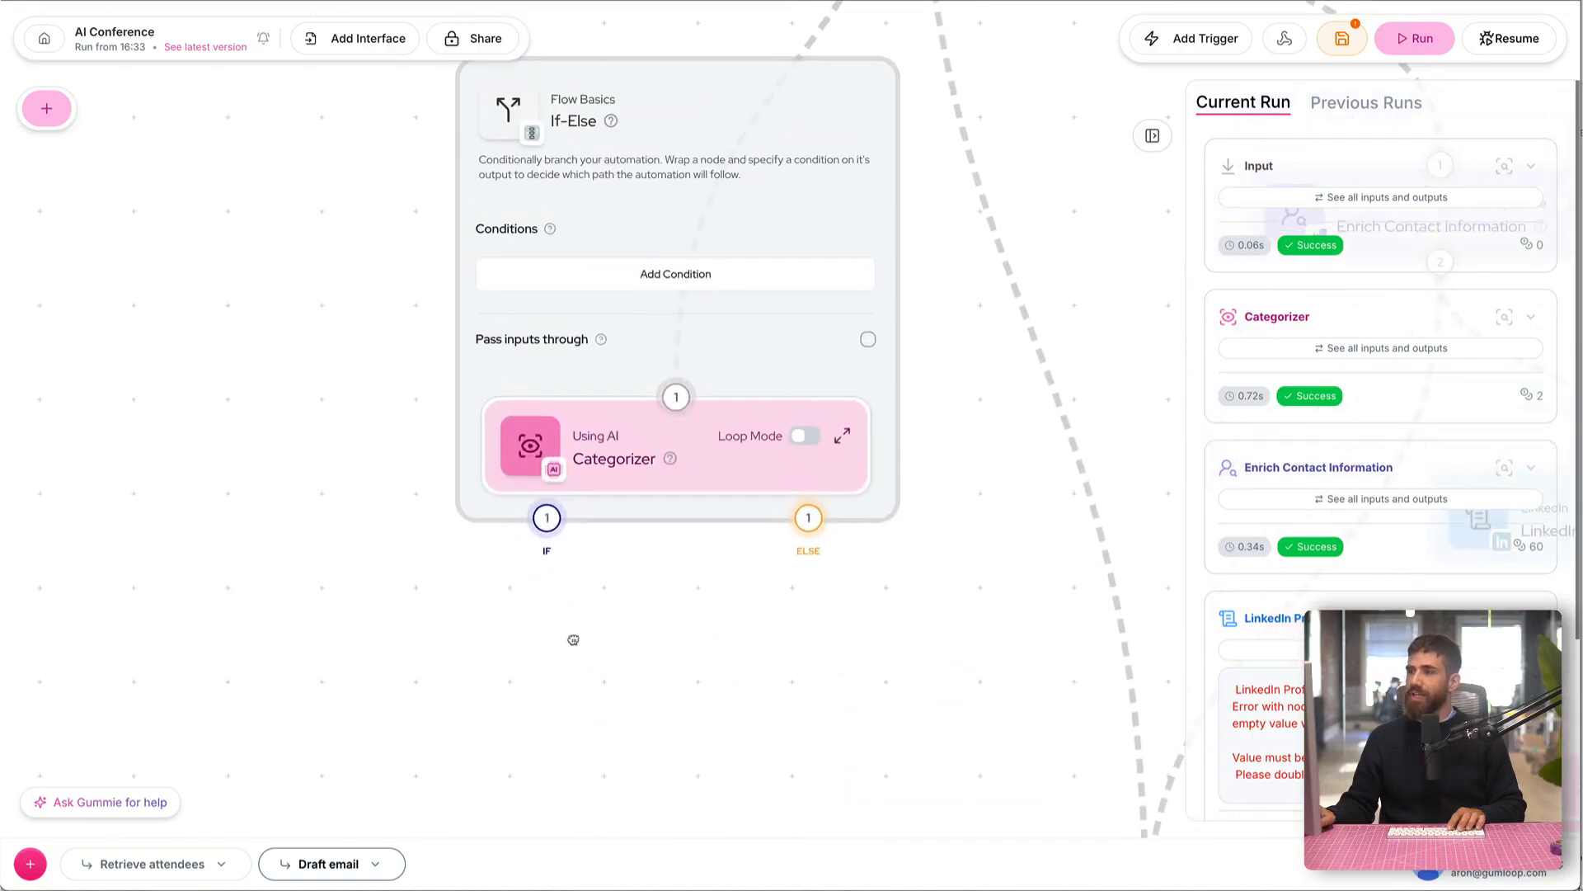
{"action": "mouse_move", "coordinate": [548, 520]}
{"action": "left_click", "coordinate": [656, 287]}
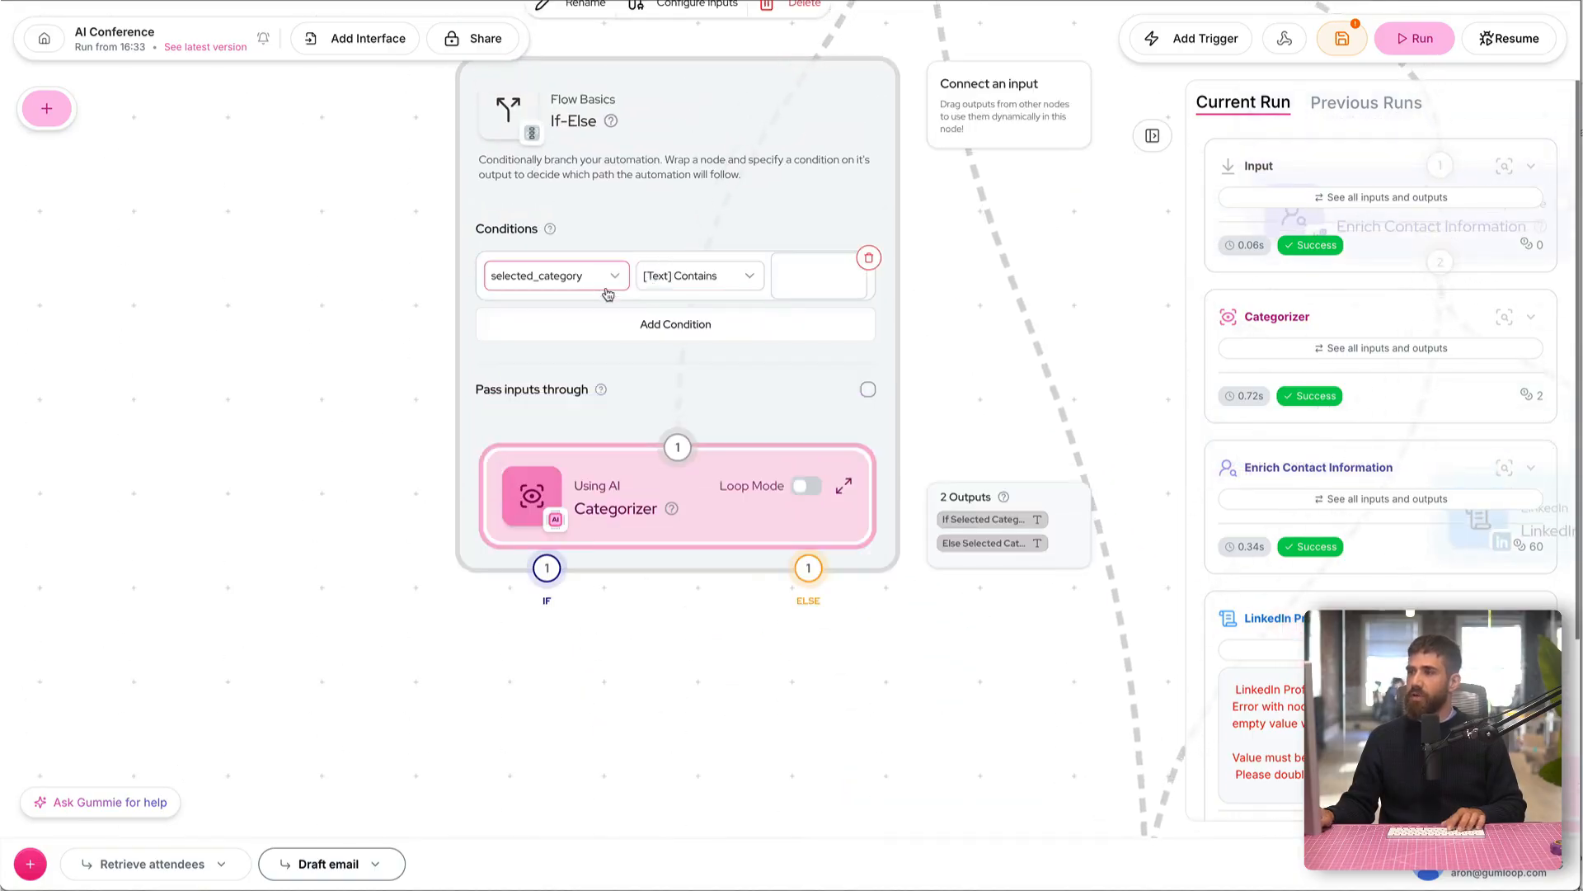
{"action": "left_click", "coordinate": [807, 274]}
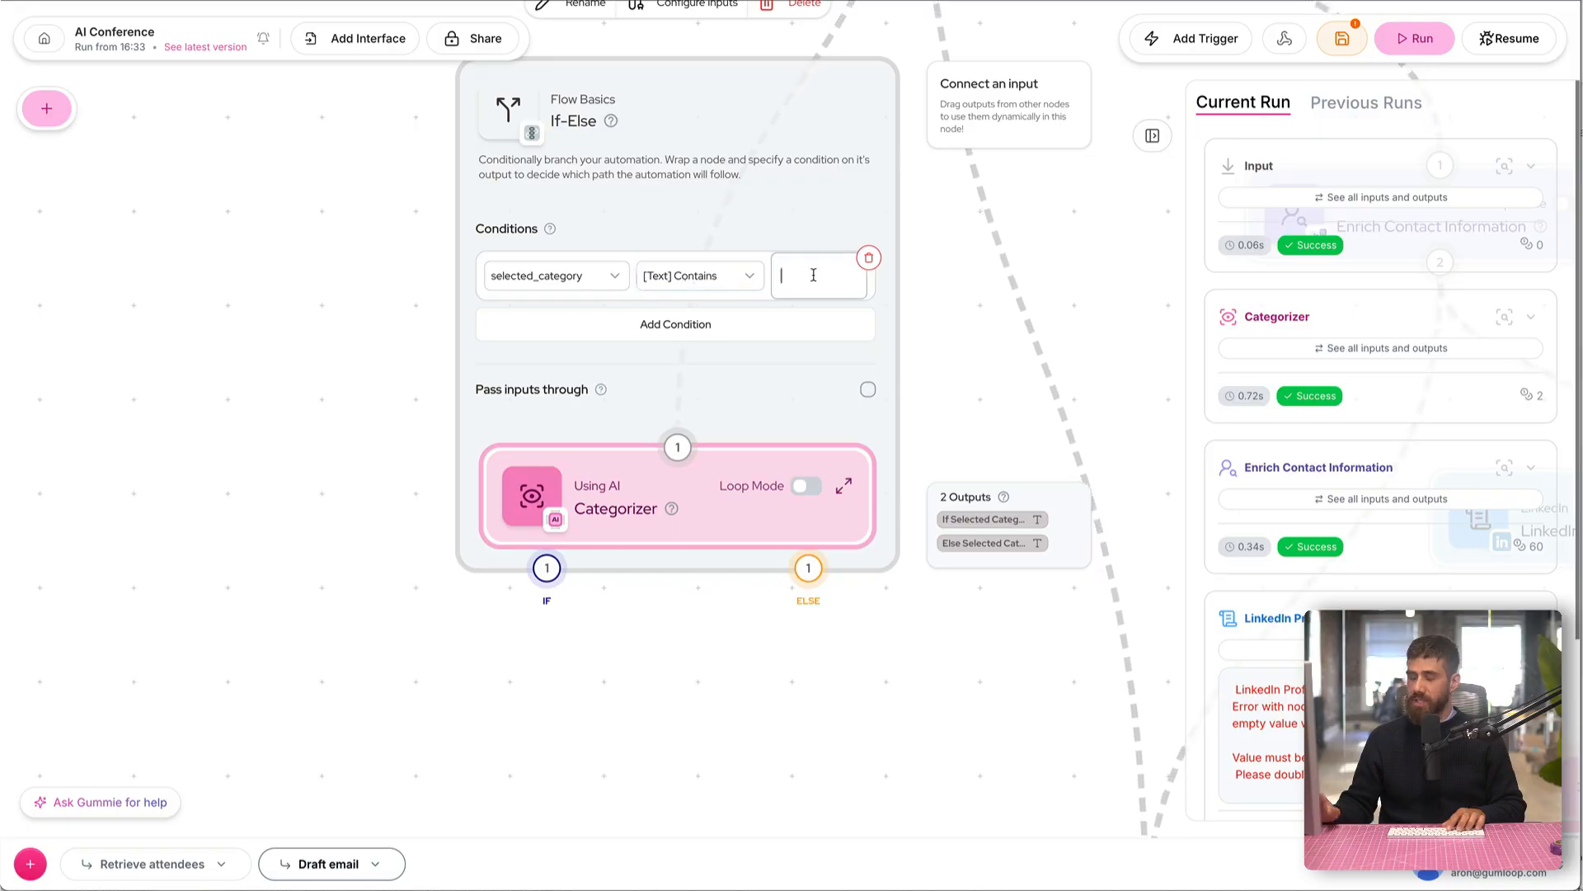
{"action": "type", "text": "Personal"}
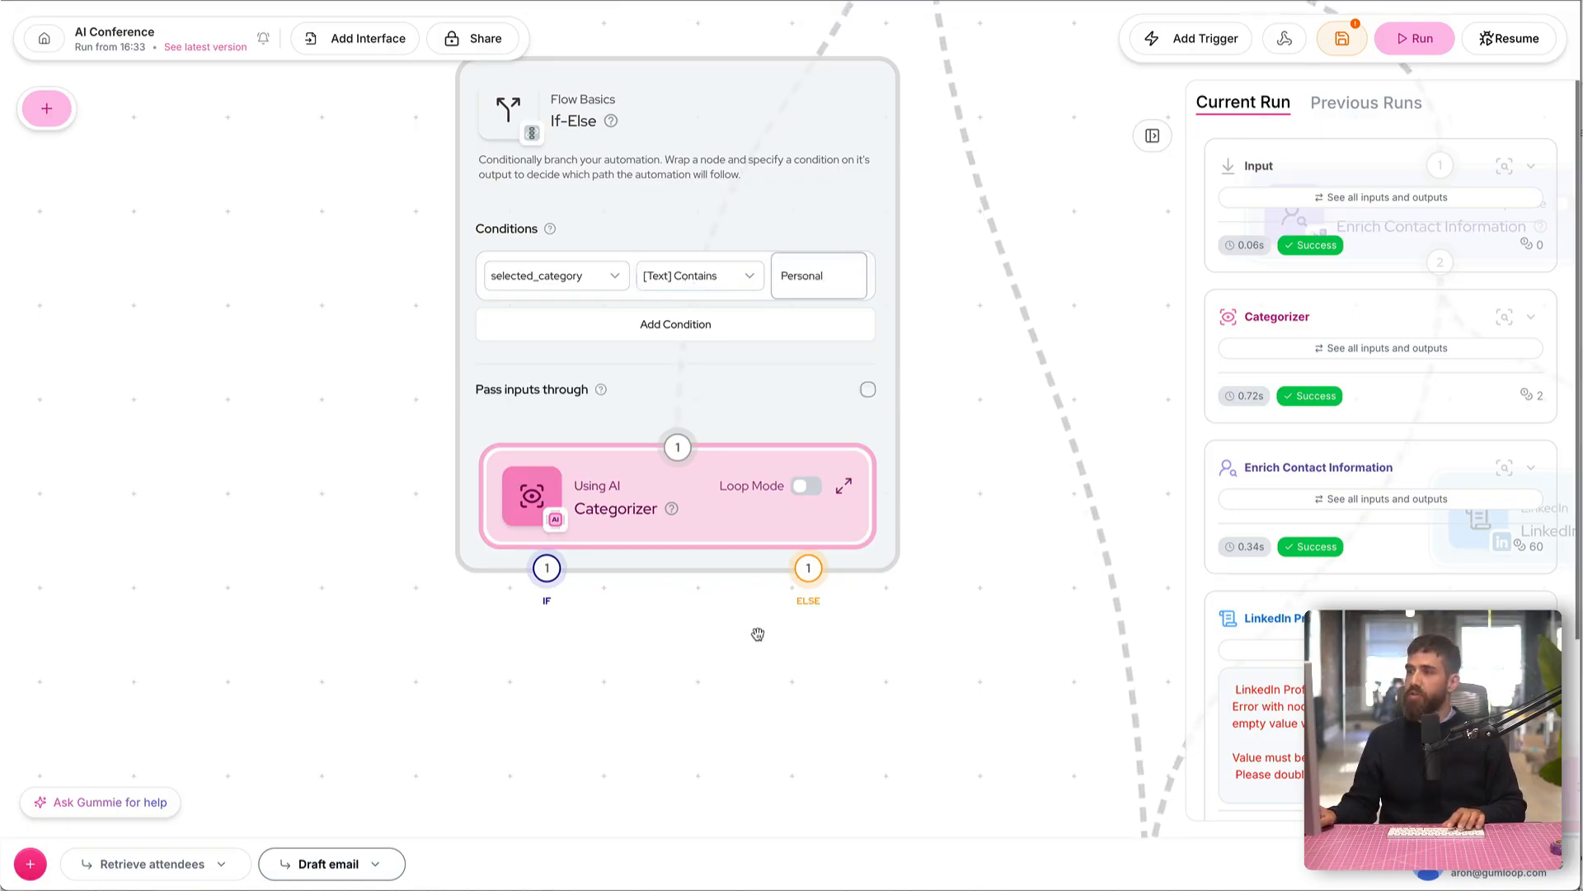
{"action": "left_click_drag", "start_coordinate": [789, 214], "coordinate": [732, 214]}
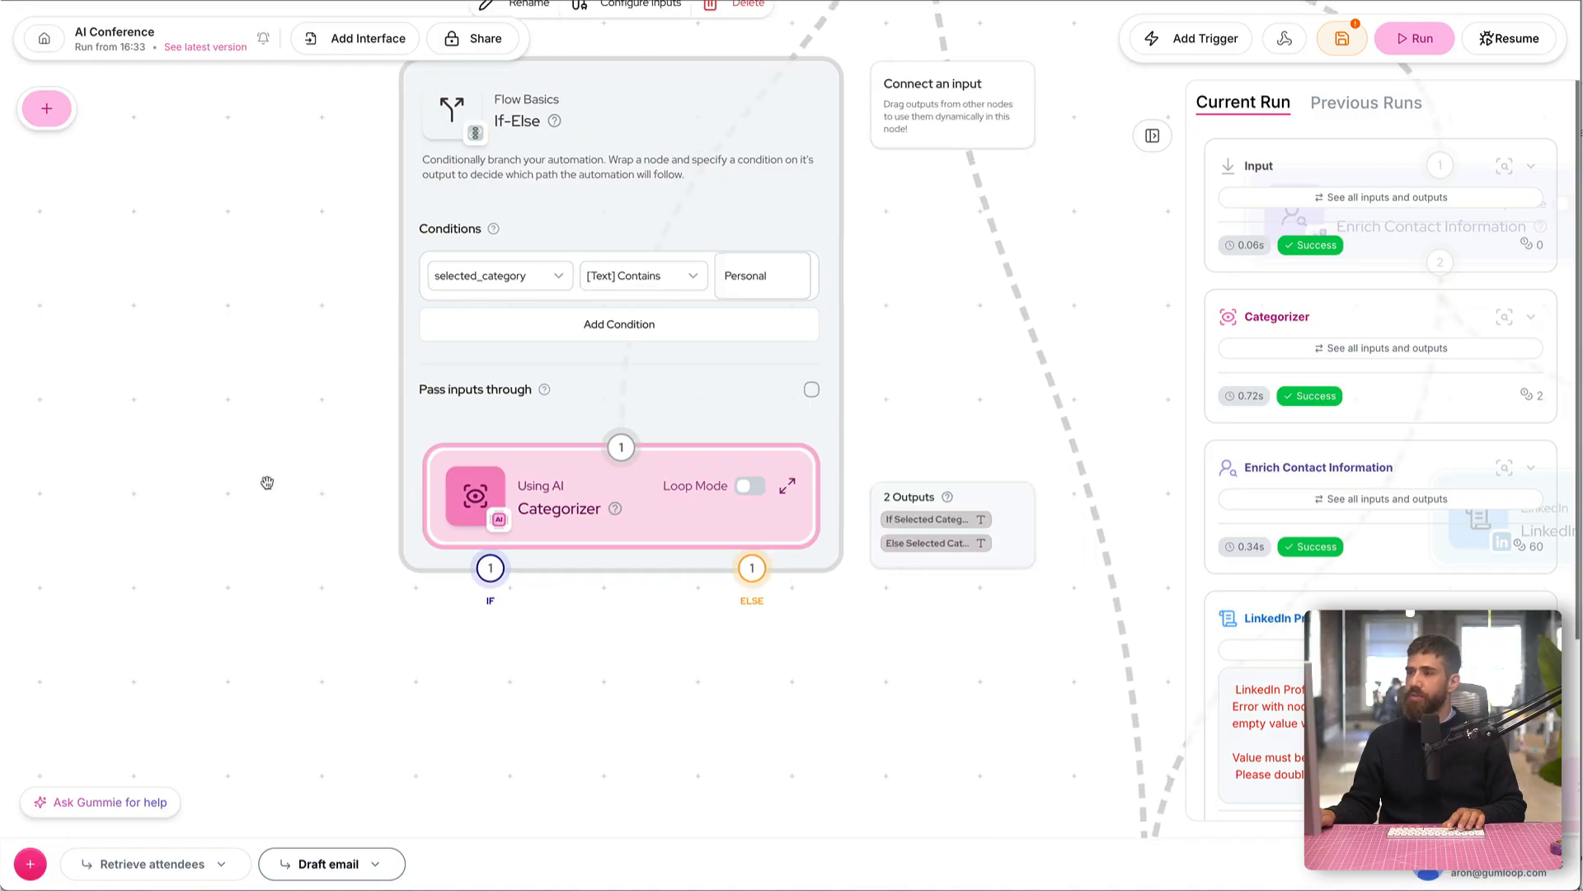
Step: Find the Gmail Sender node in the node library and place it below the If-Else block
{"action": "left_click_drag", "start_coordinate": [227, 501], "coordinate": [299, 437]}
{"action": "scroll", "coordinate": [299, 437], "scroll_direction": "down", "scroll_amount": 2}
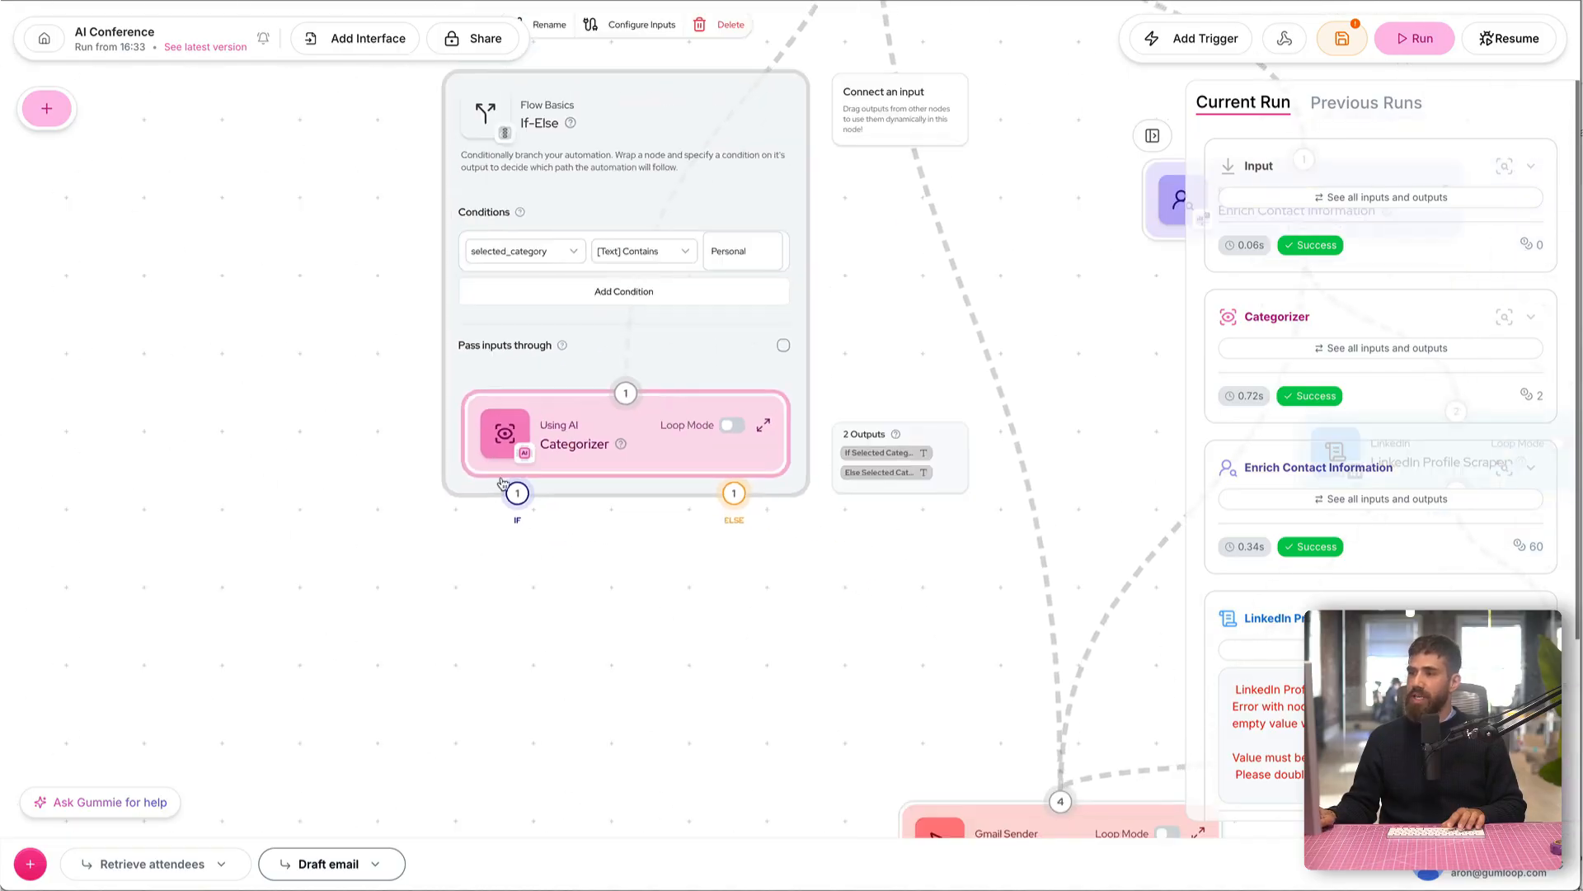
{"action": "left_click", "coordinate": [47, 108]}
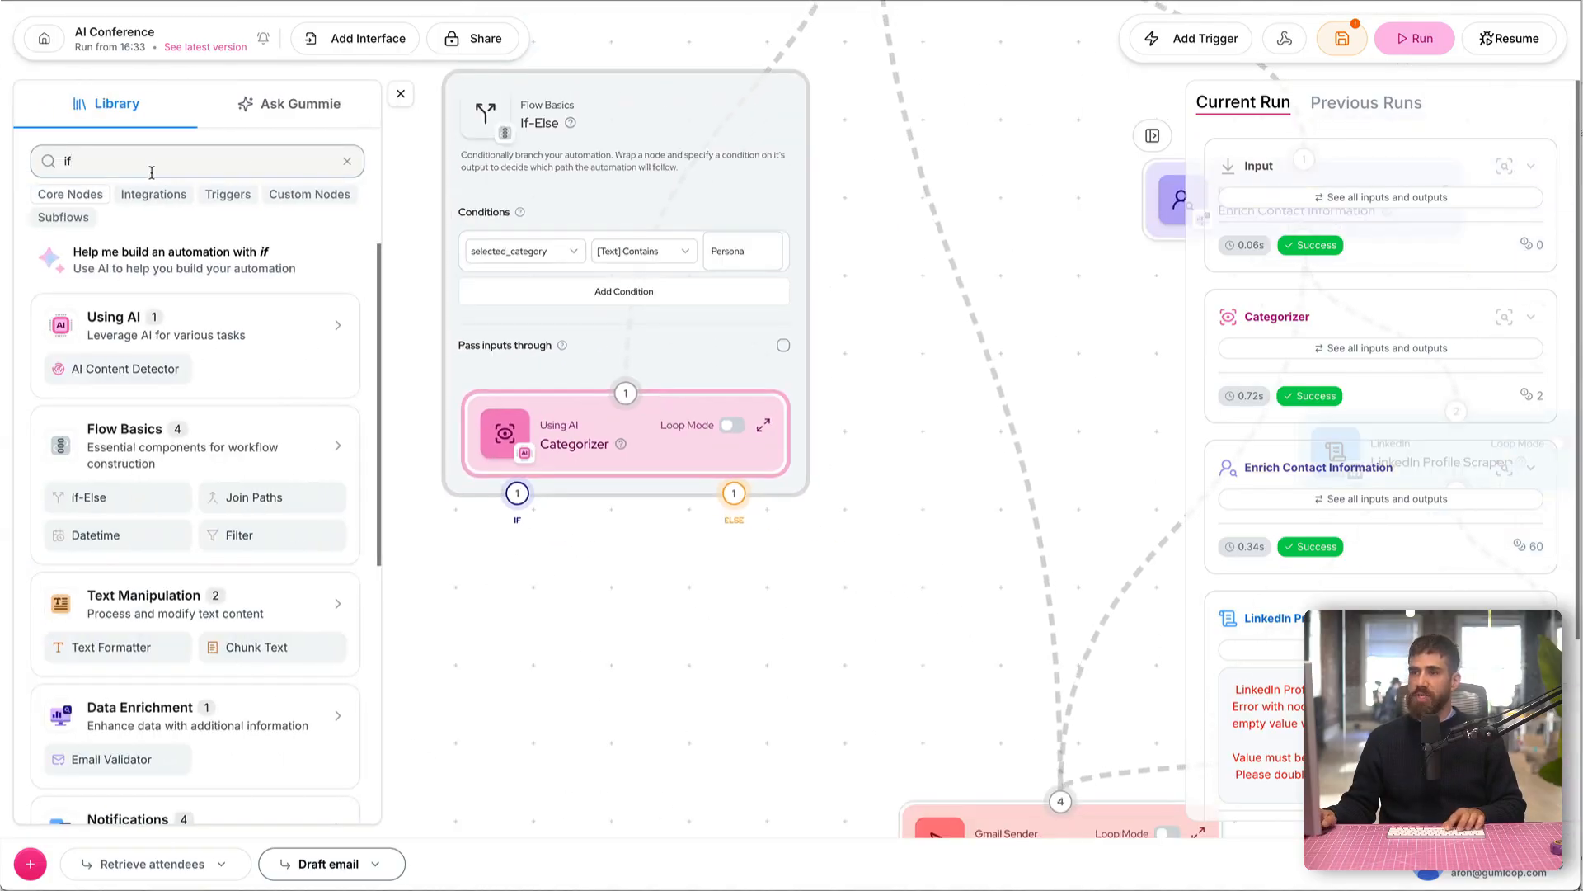
{"action": "type", "text": "gmail"}
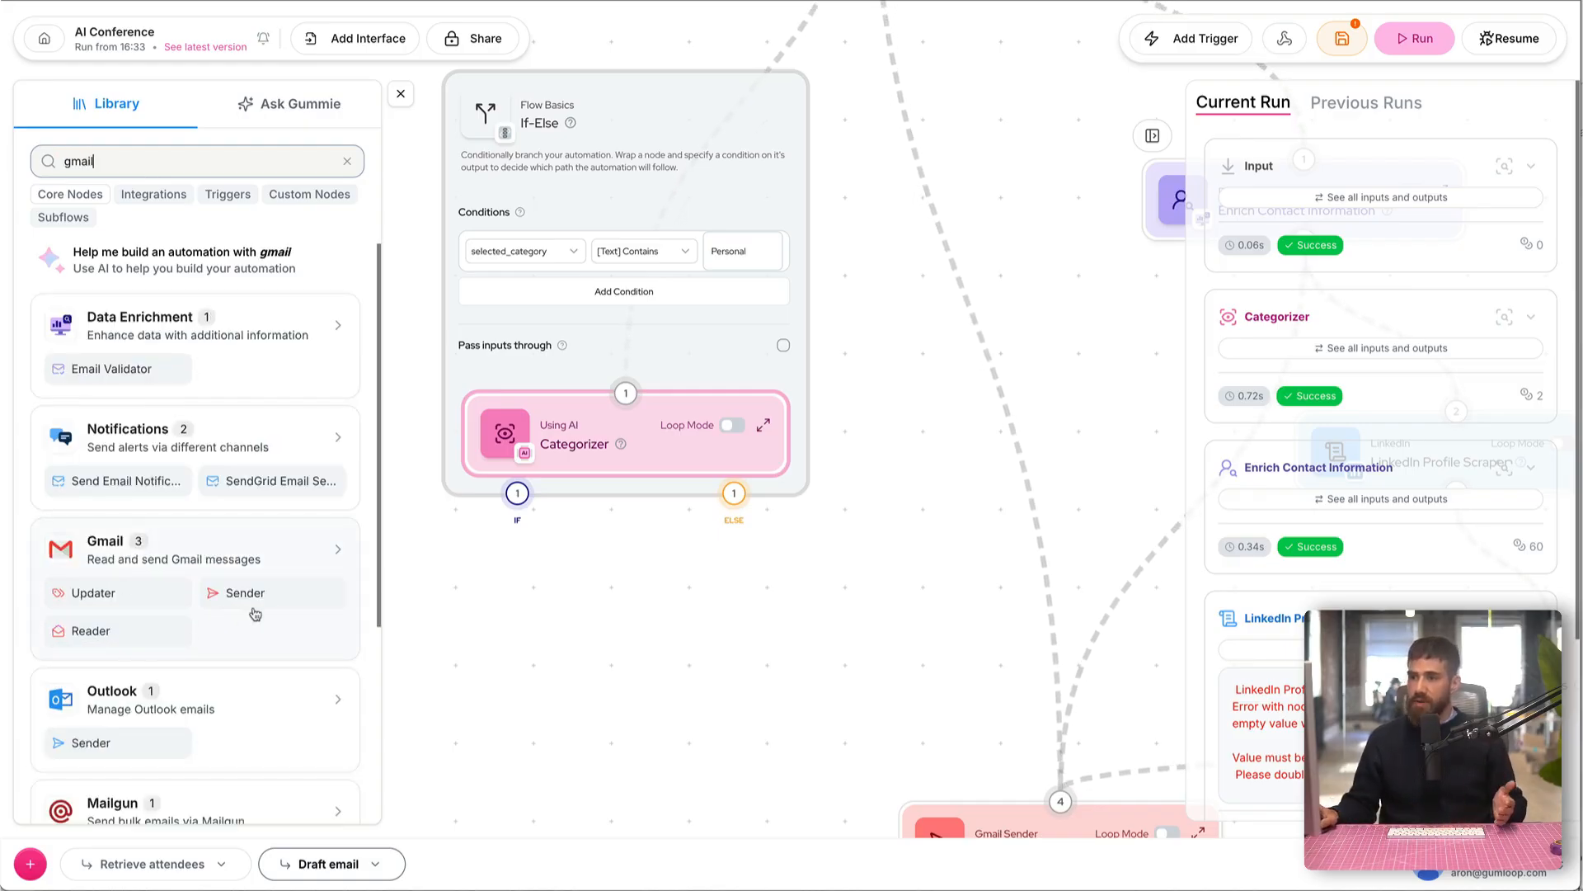
{"action": "left_click_drag", "start_coordinate": [262, 604], "coordinate": [495, 650]}
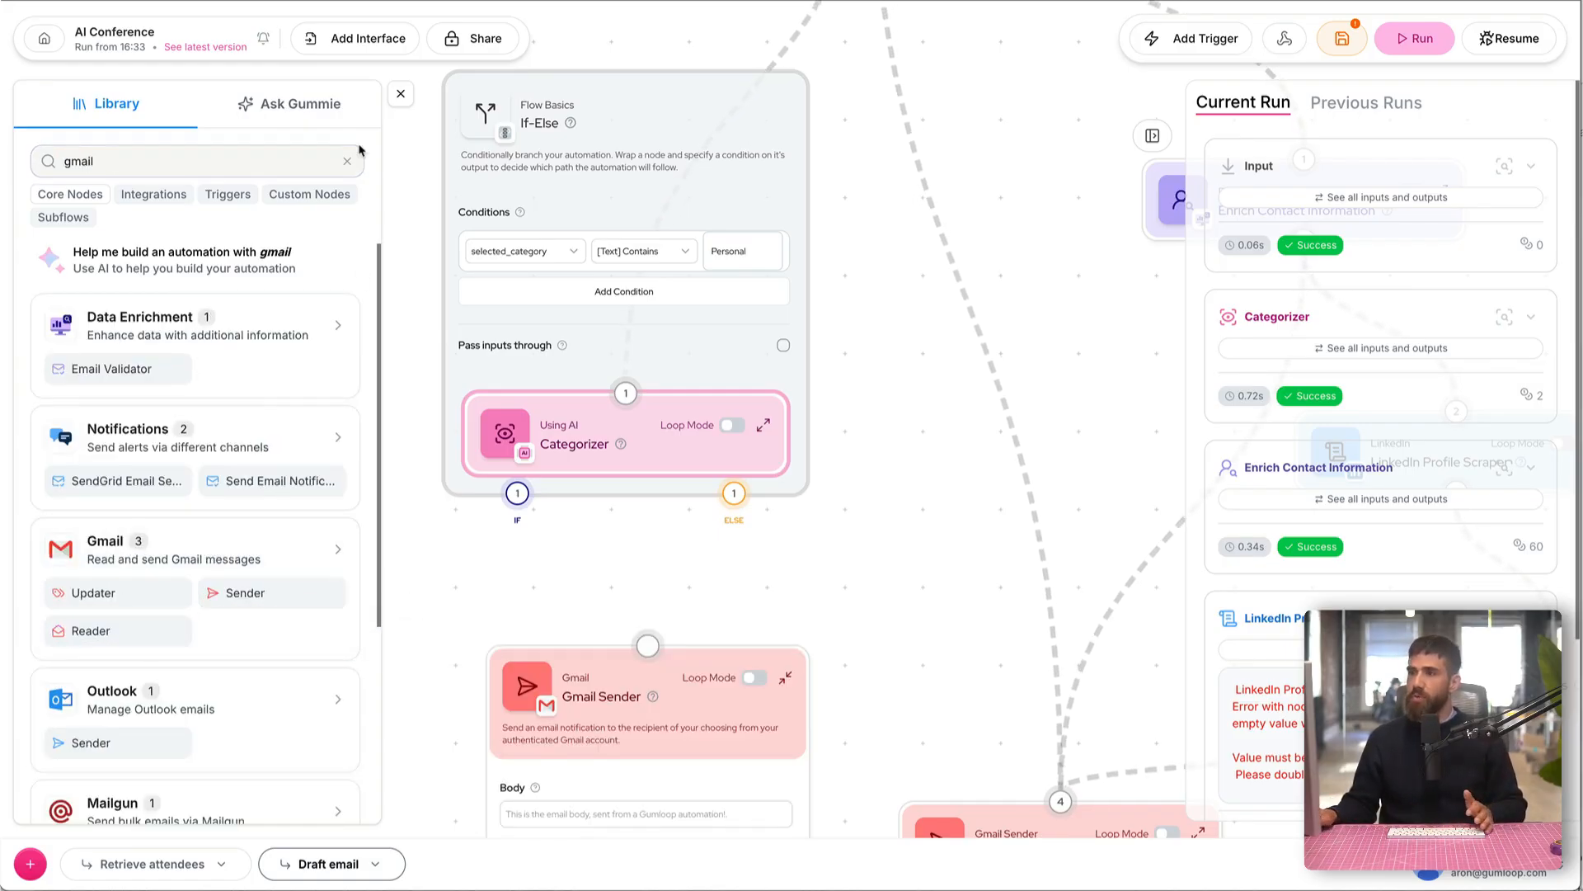
{"action": "left_click", "coordinate": [401, 93]}
Step: Connect the If branch to the Gmail Sender node and enable Pass inputs through on the If-Else node
{"action": "left_click_drag", "start_coordinate": [209, 537], "coordinate": [237, 254]}
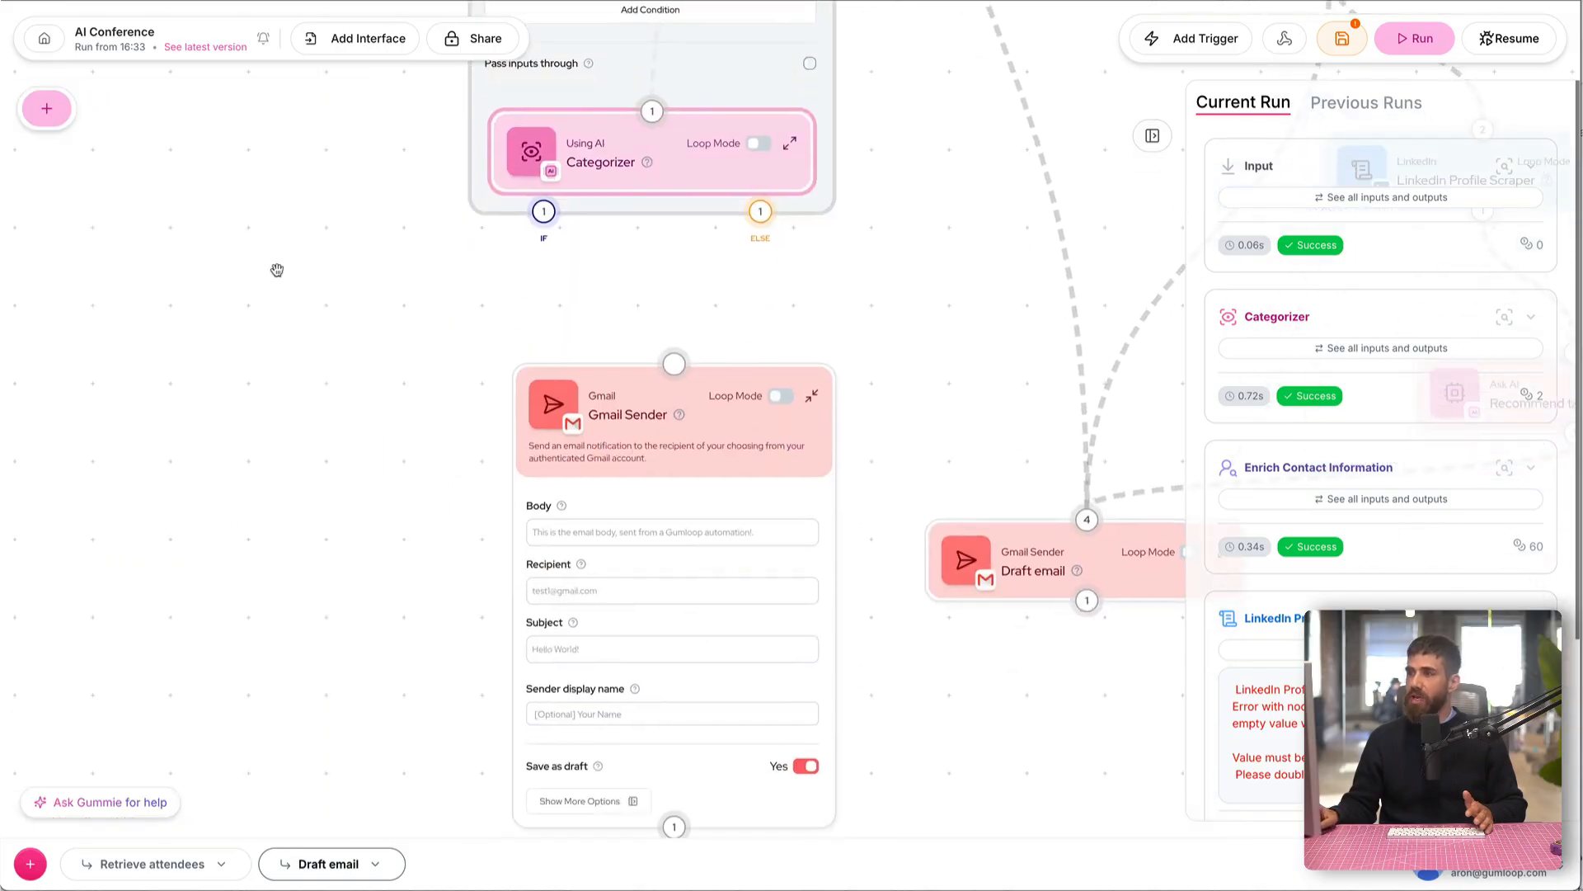
{"action": "left_click_drag", "start_coordinate": [543, 211], "coordinate": [548, 442]}
{"action": "left_click_drag", "start_coordinate": [252, 278], "coordinate": [235, 519]}
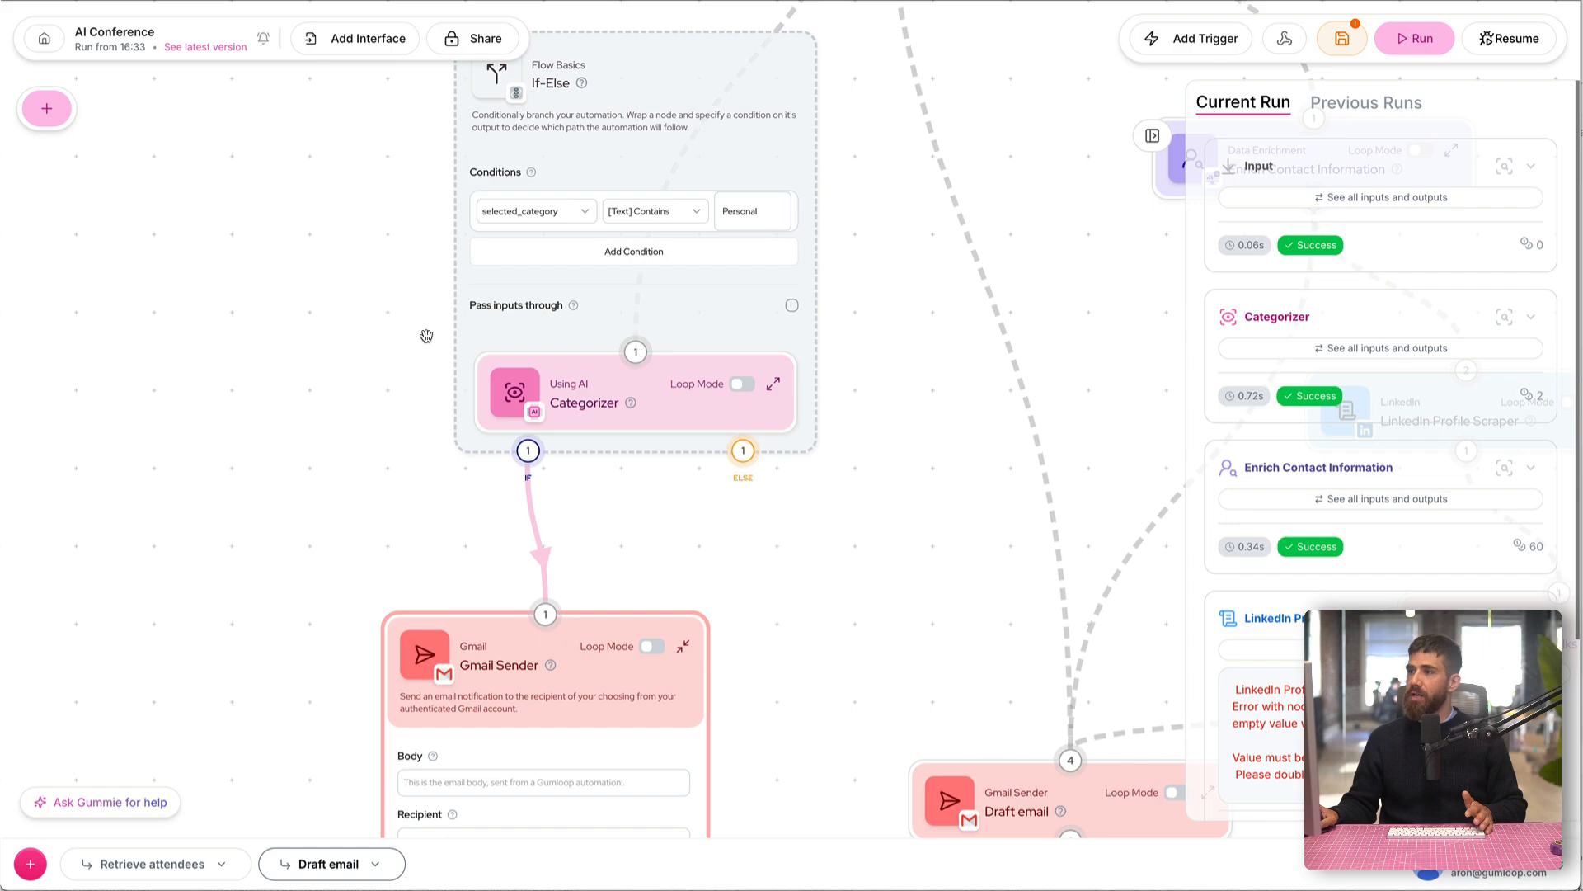
{"action": "left_click", "coordinate": [791, 305]}
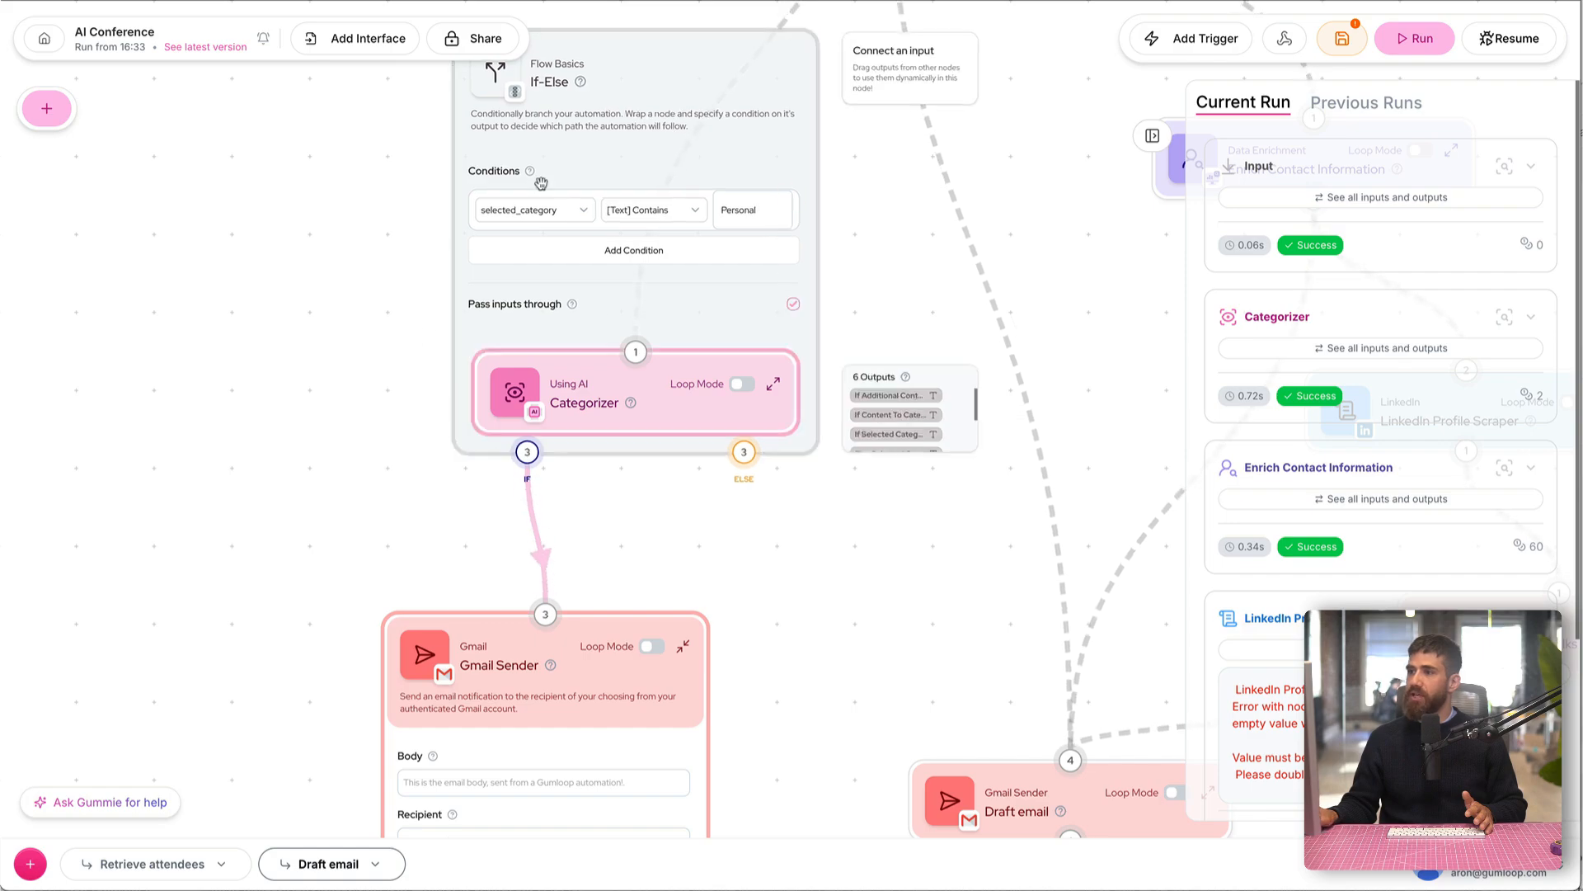
Step: Set the Gmail Sender recipient to the Categorizer's If Content To Categorize output
{"action": "scroll", "coordinate": [230, 504], "scroll_direction": "down", "scroll_amount": 5}
{"action": "scroll", "coordinate": [188, 282], "scroll_direction": "left", "scroll_amount": 1}
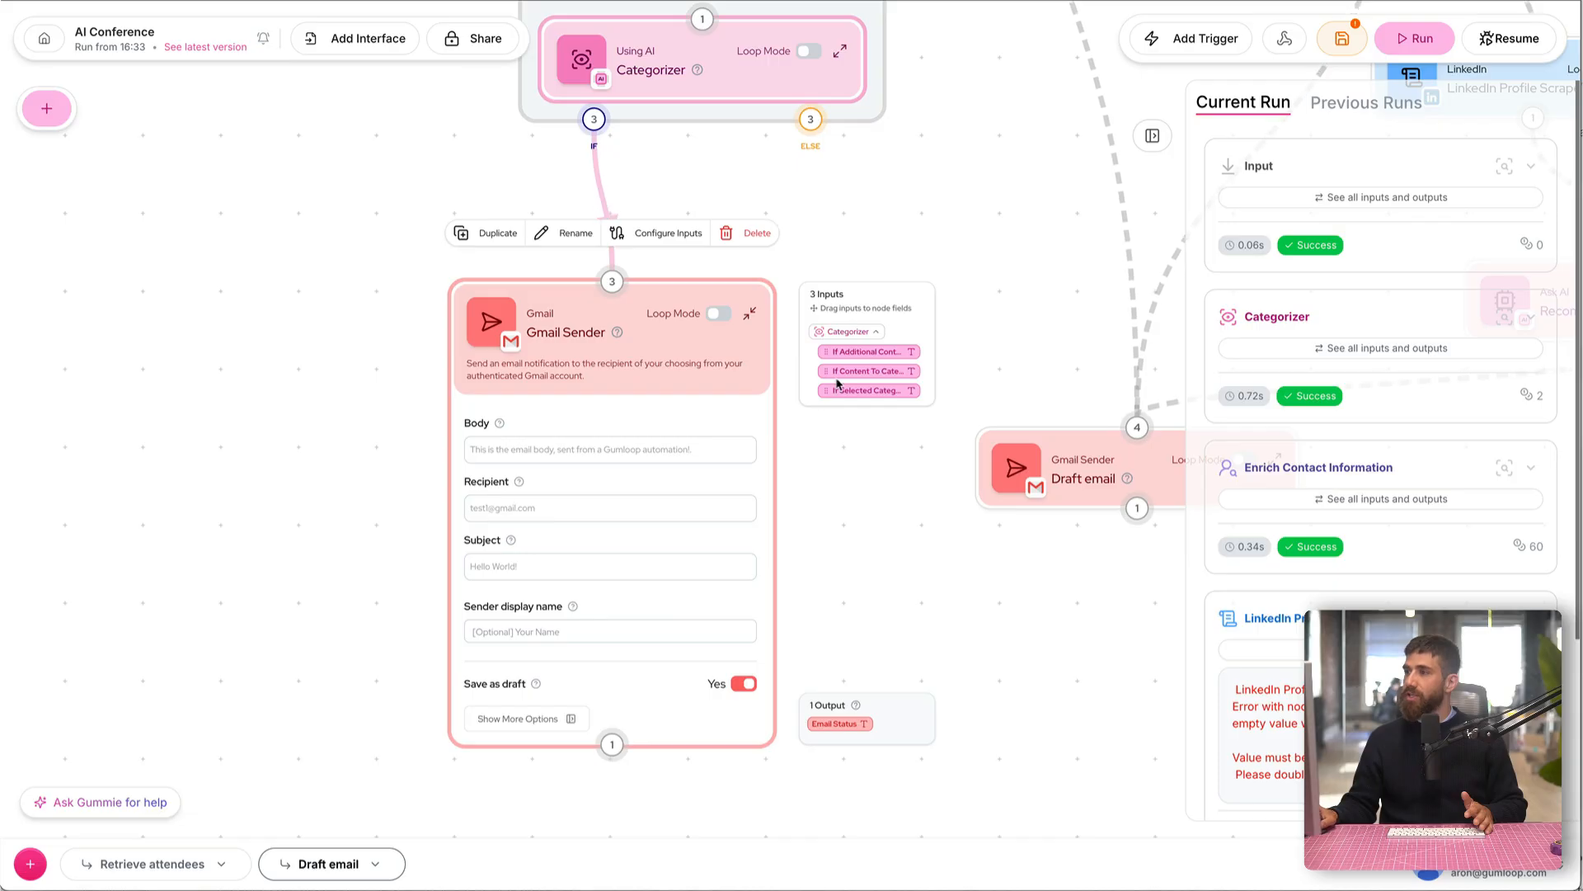
{"action": "left_click_drag", "start_coordinate": [845, 371], "coordinate": [559, 510]}
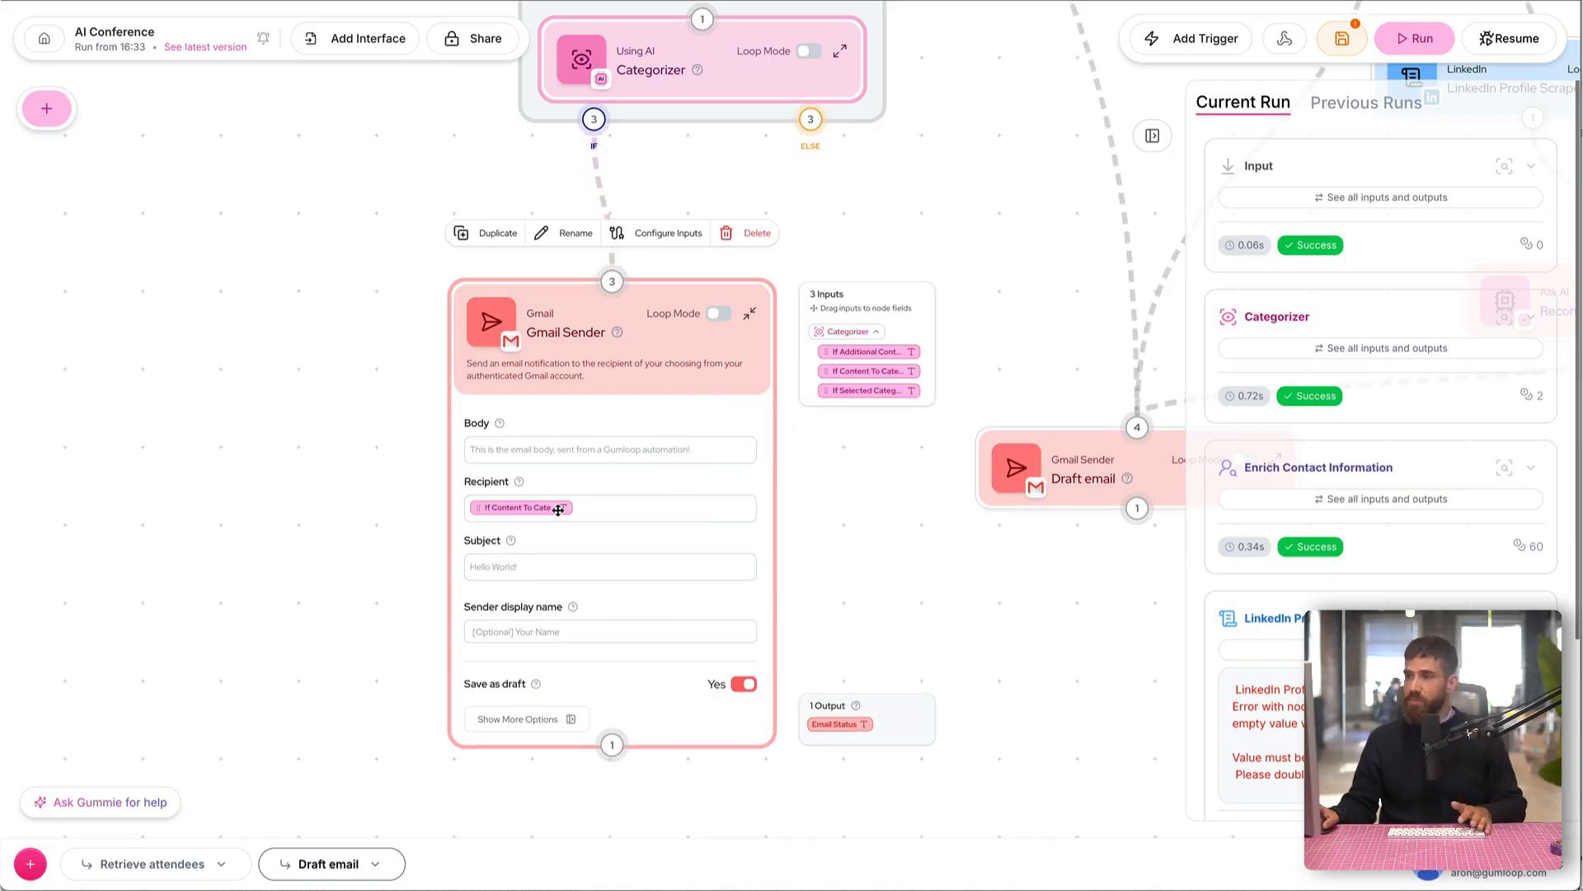
Step: Copy the Draft email node's body text into the body of the new Gmail Sender node
{"action": "left_click", "coordinate": [606, 451]}
{"action": "left_click_drag", "start_coordinate": [1031, 640], "coordinate": [806, 527]}
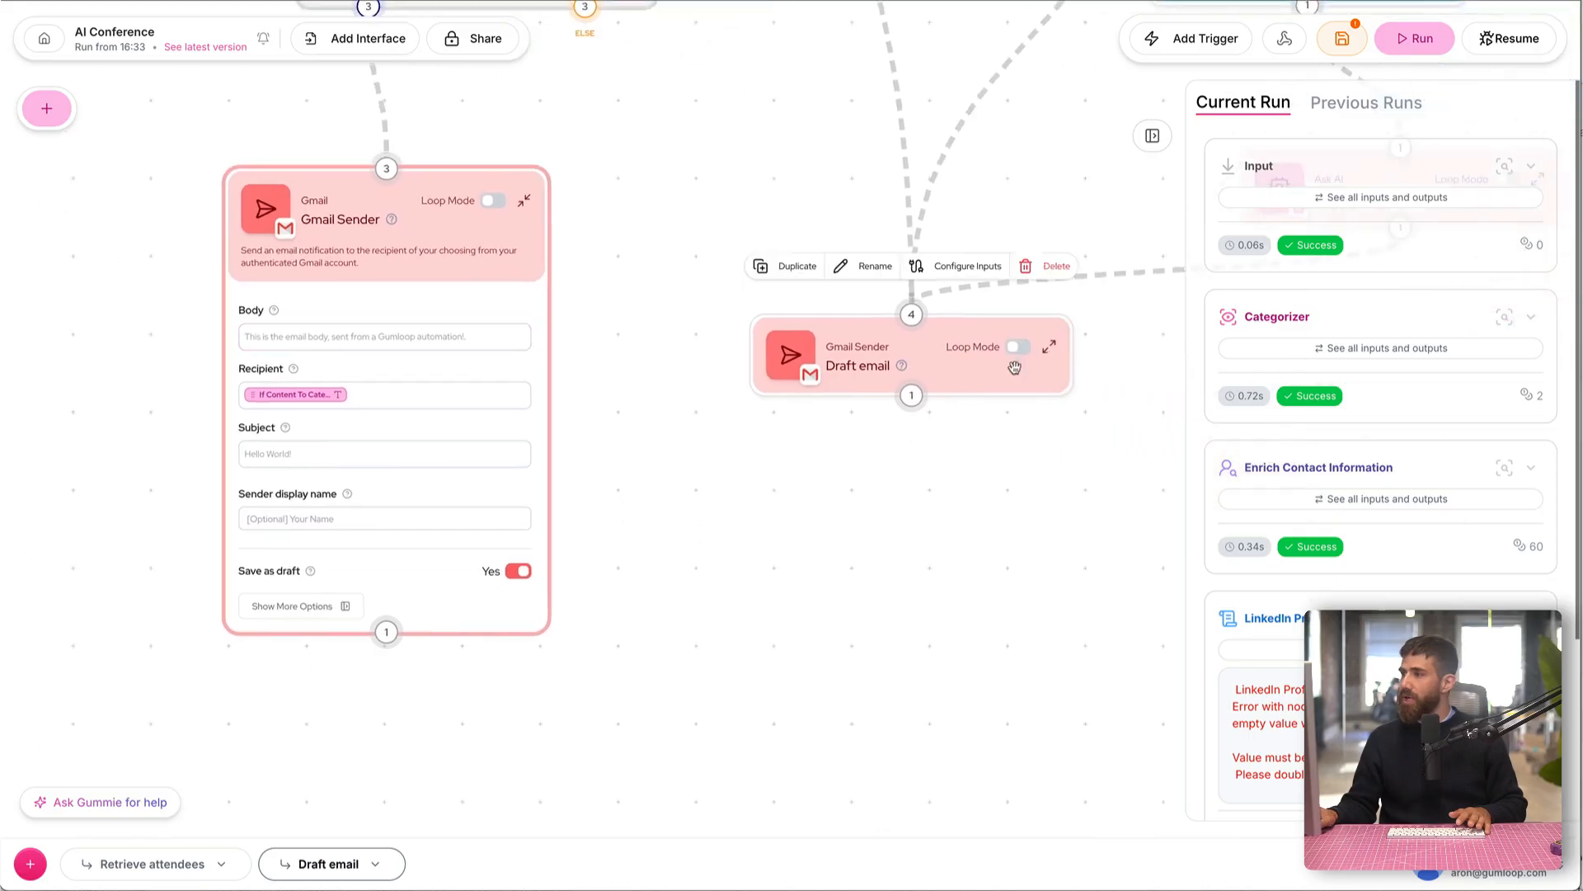
{"action": "left_click", "coordinate": [1048, 347]}
{"action": "key", "text": "ctrl+a"}
{"action": "left_click", "coordinate": [373, 337]}
{"action": "type", "text": "Hi , We're so excited to welcome you to the Gumloop AI conference. My name is Aron Korenblit, I'll be your conference shepherd. Given your background, I thought the following talks about would be relevant to you:  I highly recommend reserving your spot before the talks get full! Best Aron"}
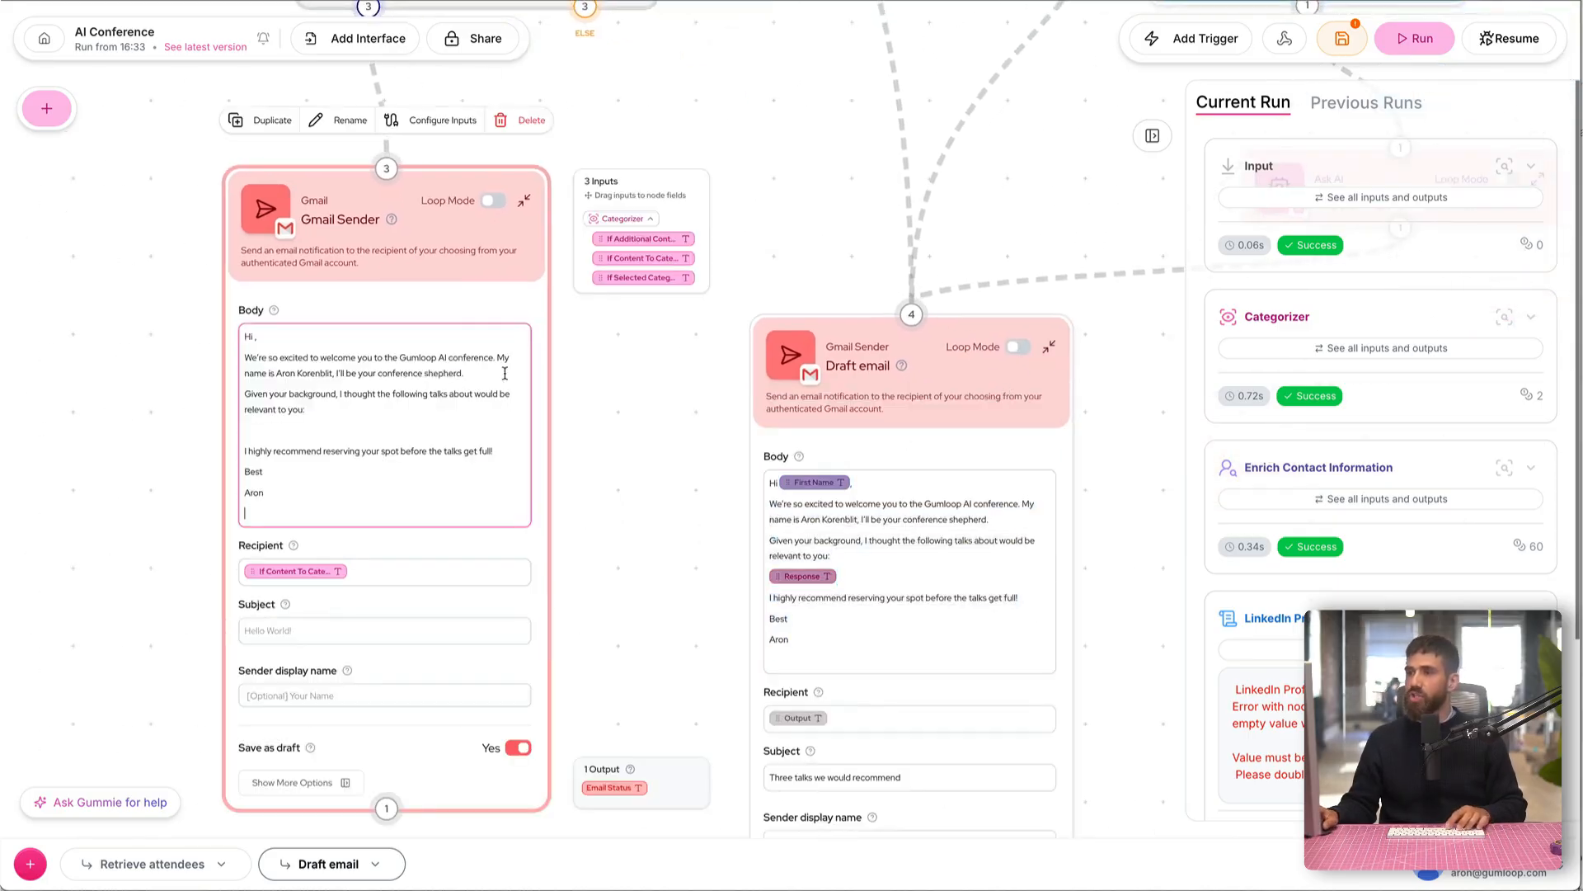
Step: Set the new Gmail Sender node's subject to "Three talks we recommend"
{"action": "left_click_drag", "start_coordinate": [677, 358], "coordinate": [856, 558]}
{"action": "left_click_drag", "start_coordinate": [360, 566], "coordinate": [353, 434]}
{"action": "left_click", "coordinate": [478, 698]}
{"action": "type", "text": "Three talks we recommend"}
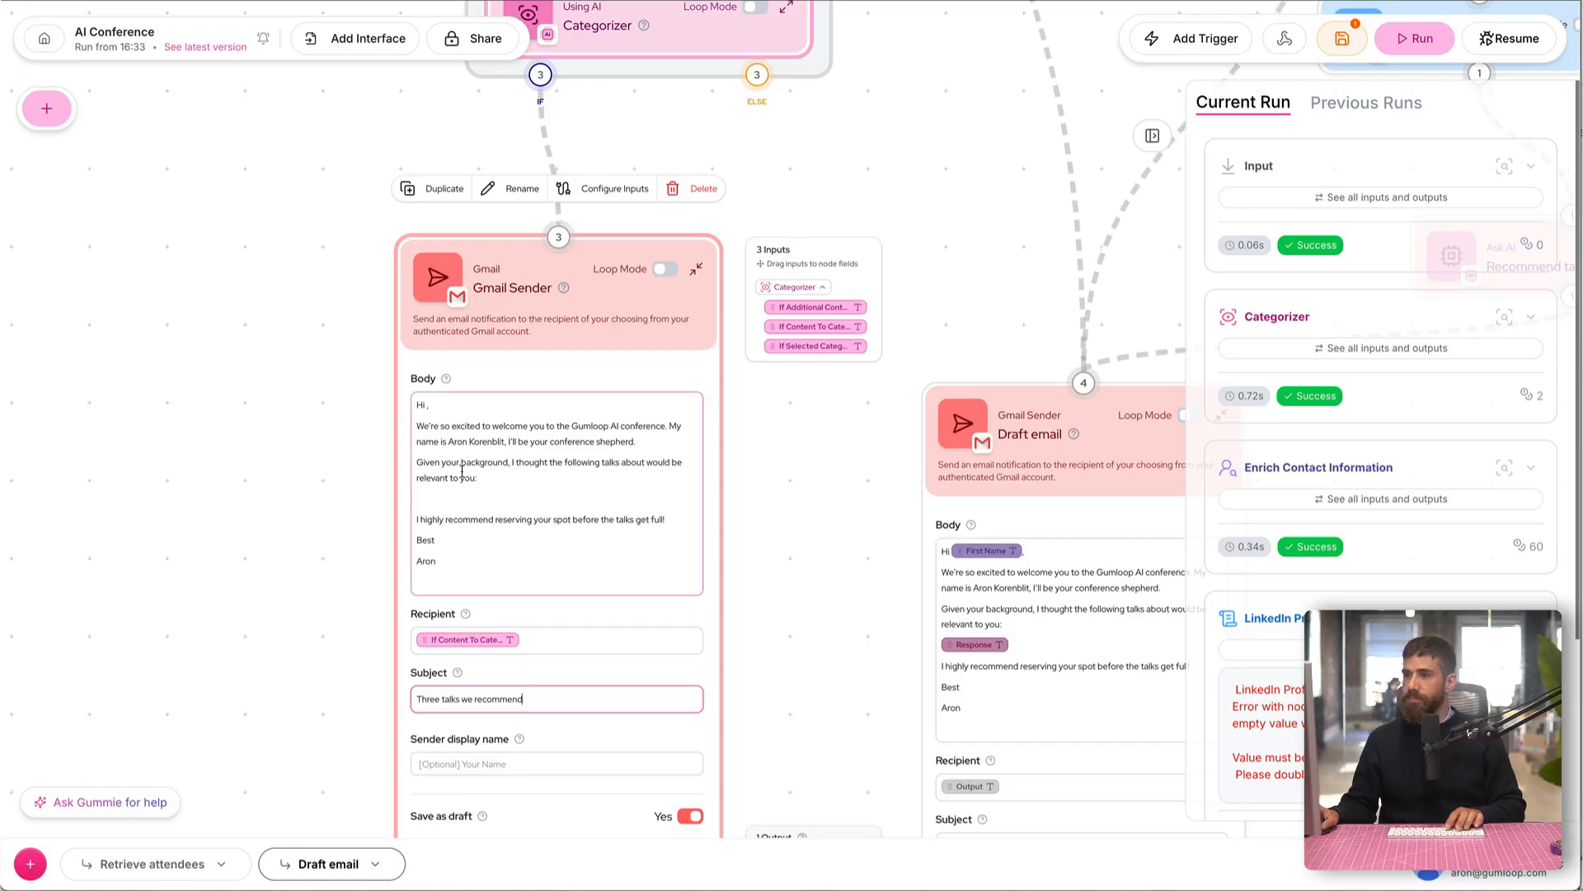
Step: Change the email greeting to "Hi there," and the background sentence to "Here are three talks we expect to be very popular:"
{"action": "scroll", "coordinate": [378, 435], "scroll_direction": "up", "scroll_amount": 5}
{"action": "left_click_drag", "start_coordinate": [378, 435], "coordinate": [369, 422]}
{"action": "left_click", "coordinate": [428, 360]}
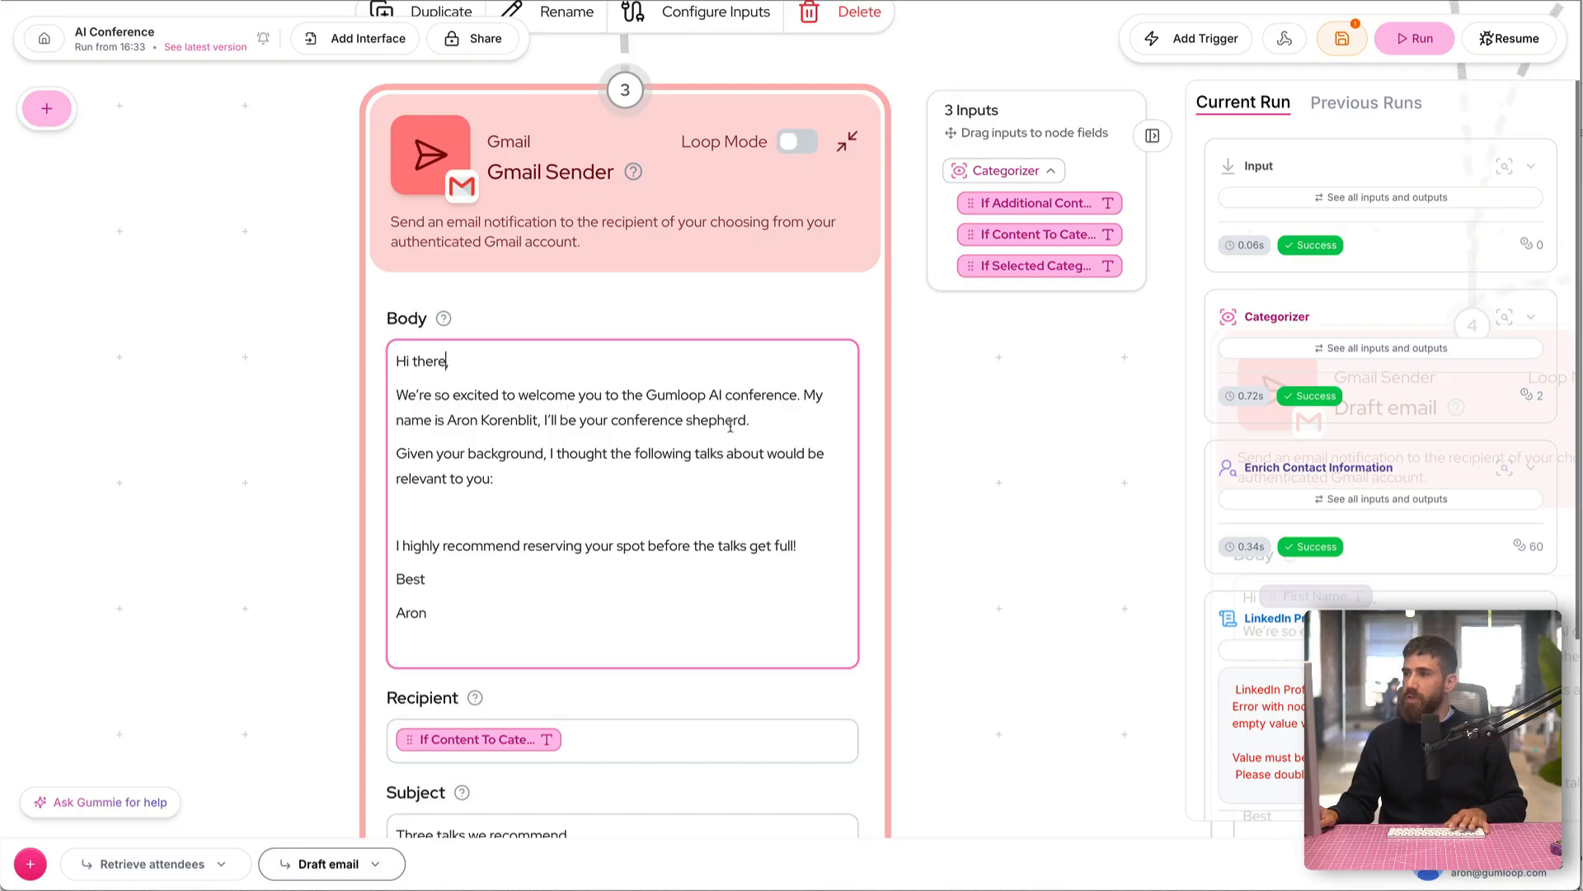
{"action": "left_click_drag", "start_coordinate": [527, 473], "coordinate": [371, 457]}
{"action": "type", "text": "T"}
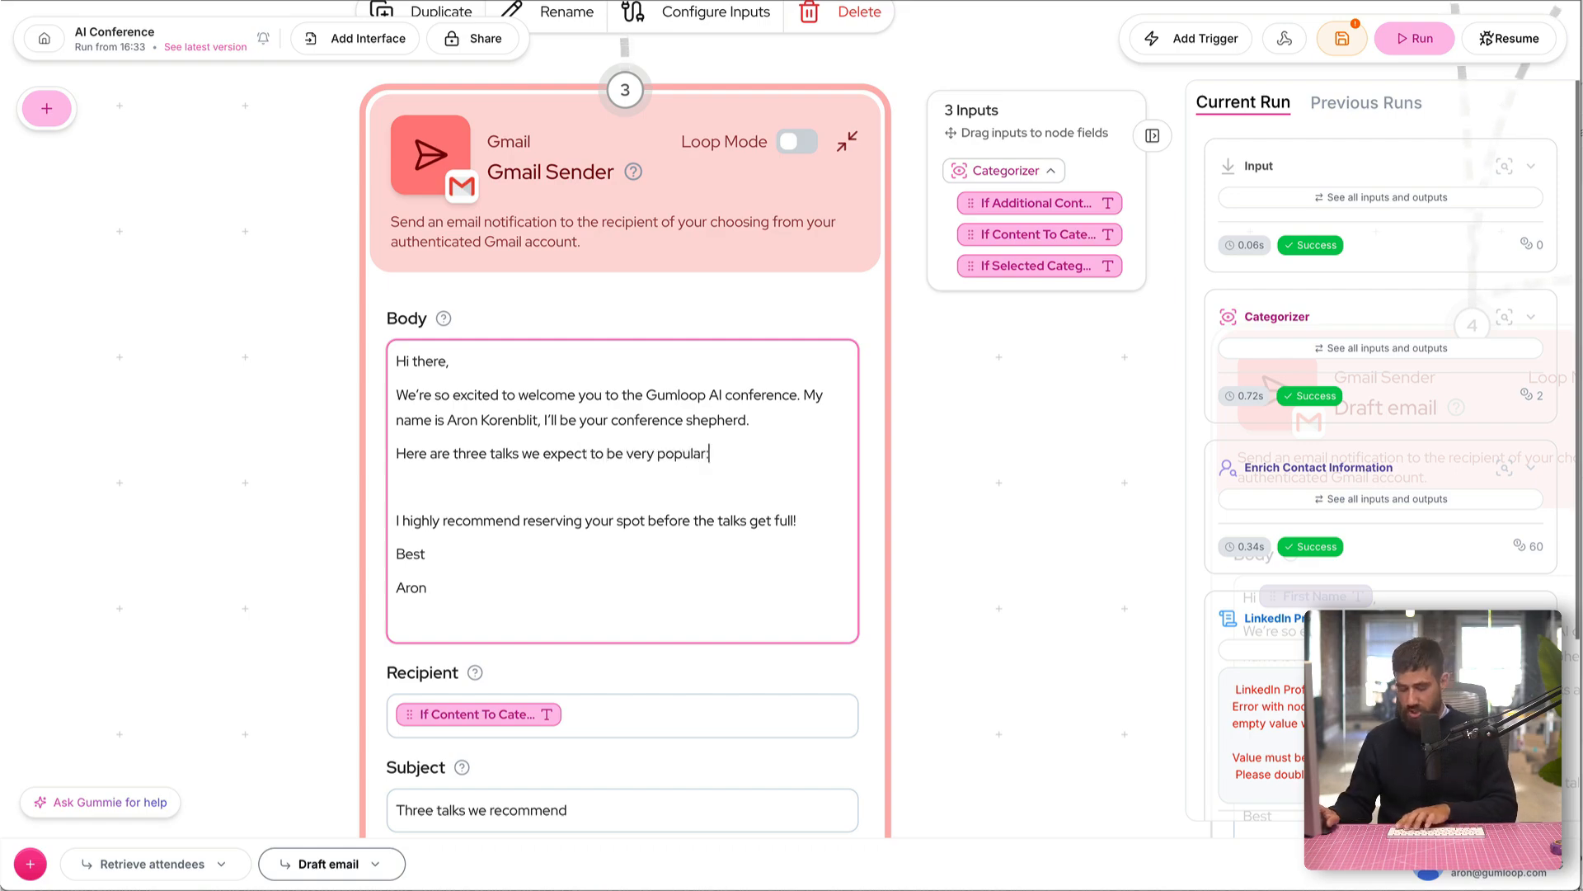
Step: Copy the three talk titles in A6:A8 of the Talks sheet in Google Sheets into the email body in Gumloop
{"action": "key", "text": "Return"}
{"action": "key", "text": "Return"}
{"action": "key", "text": "super+Tab"}
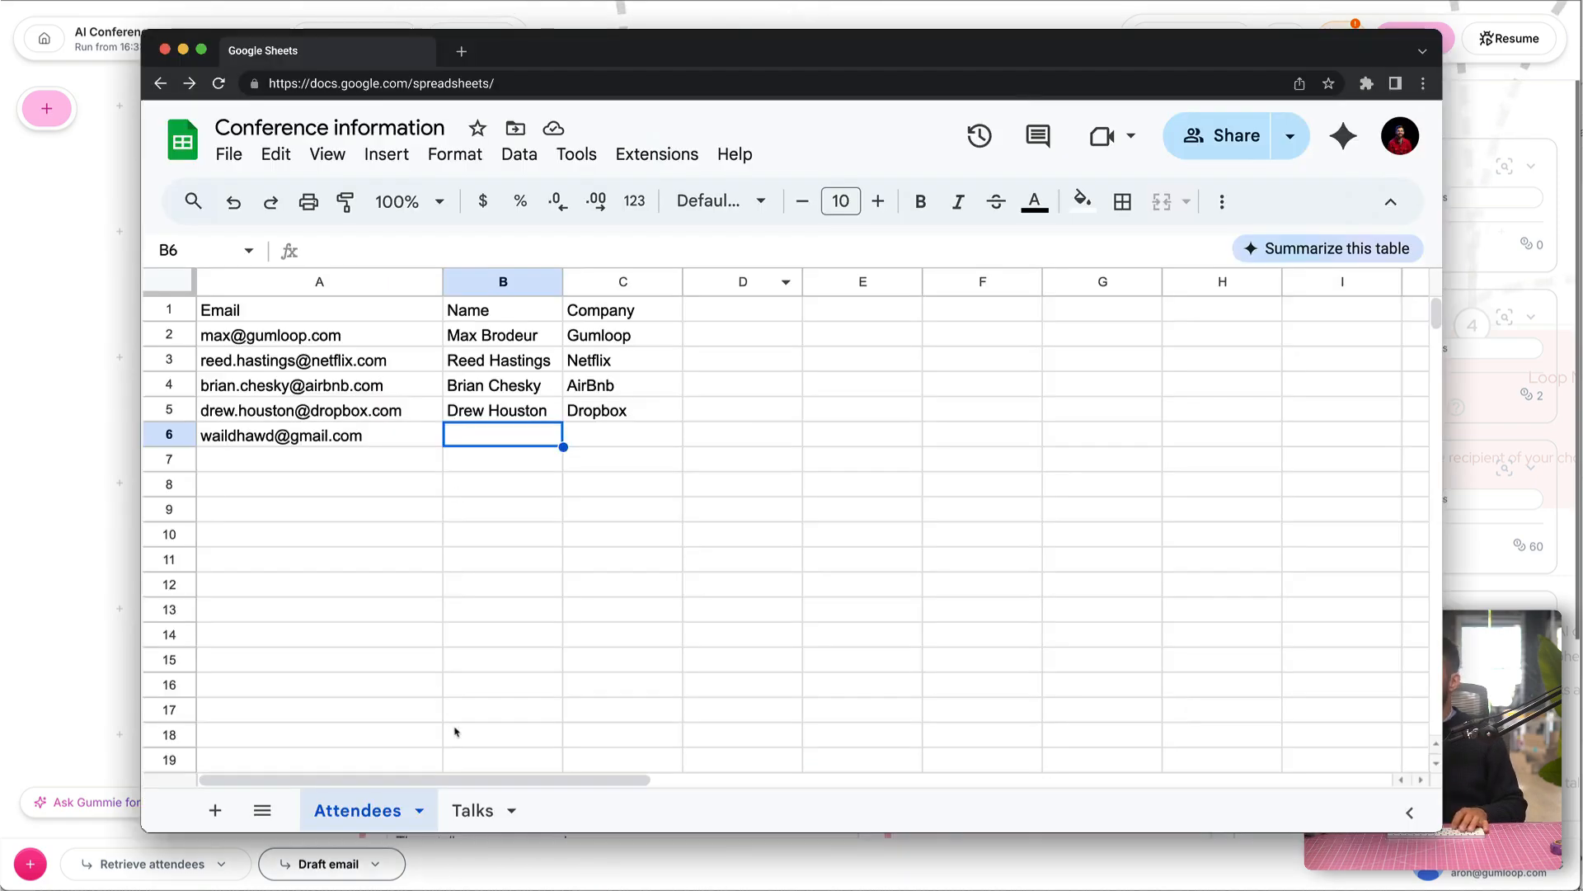
{"action": "left_click", "coordinate": [473, 810]}
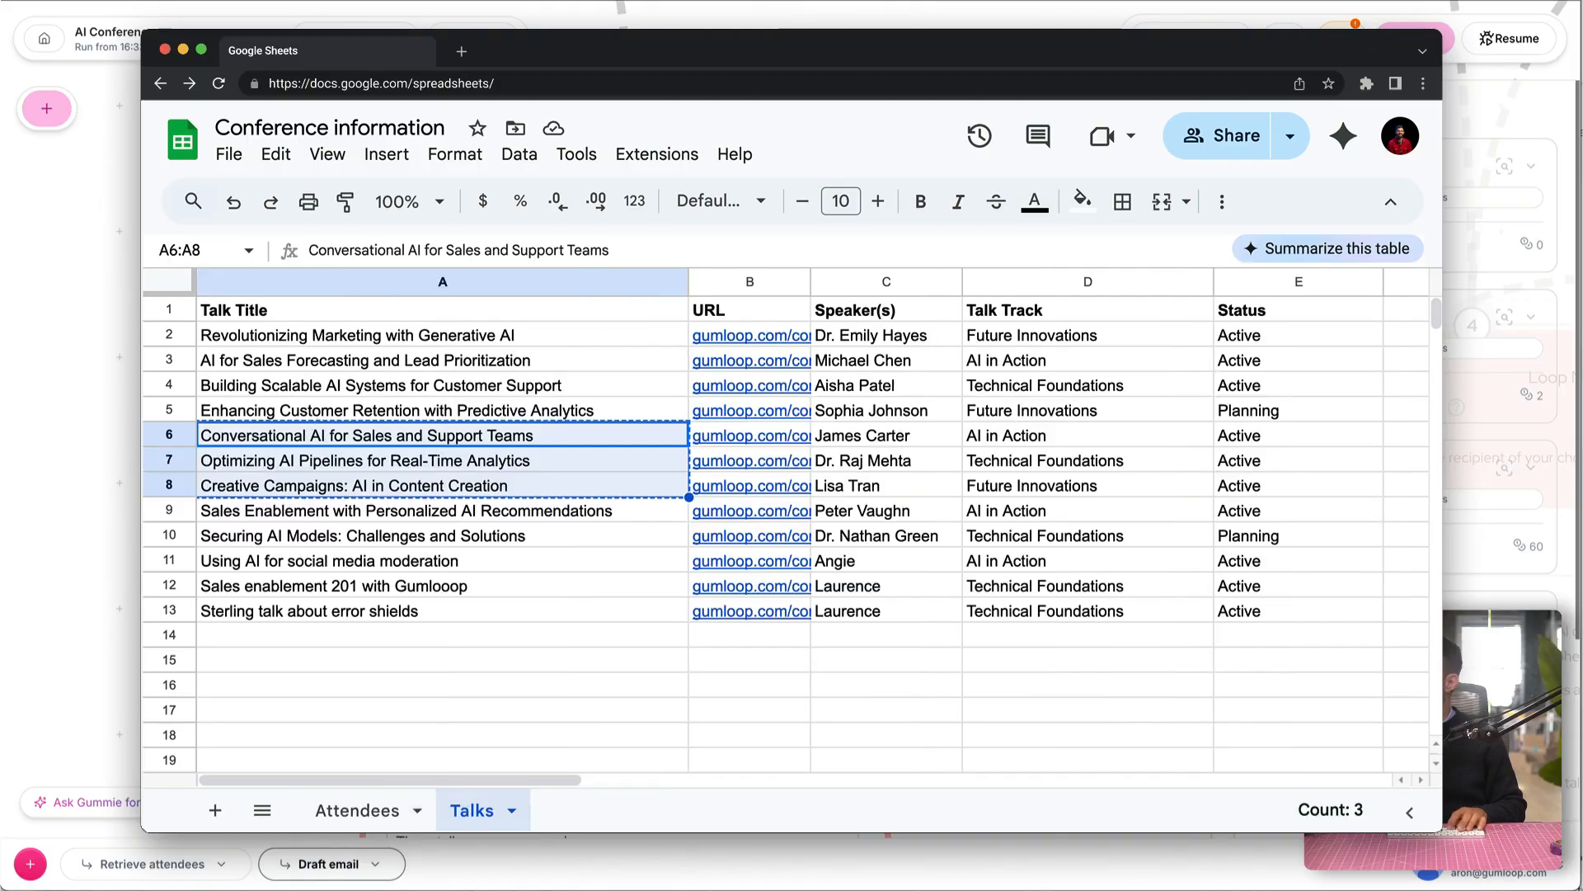
{"action": "key", "text": "super+Tab"}
{"action": "type", "text": "Conversational AI for Sales and Support TeamsOptimizing AI Pipelines for Real-Time AnalyticsCreative Campaigns: AI in Content Creation"}
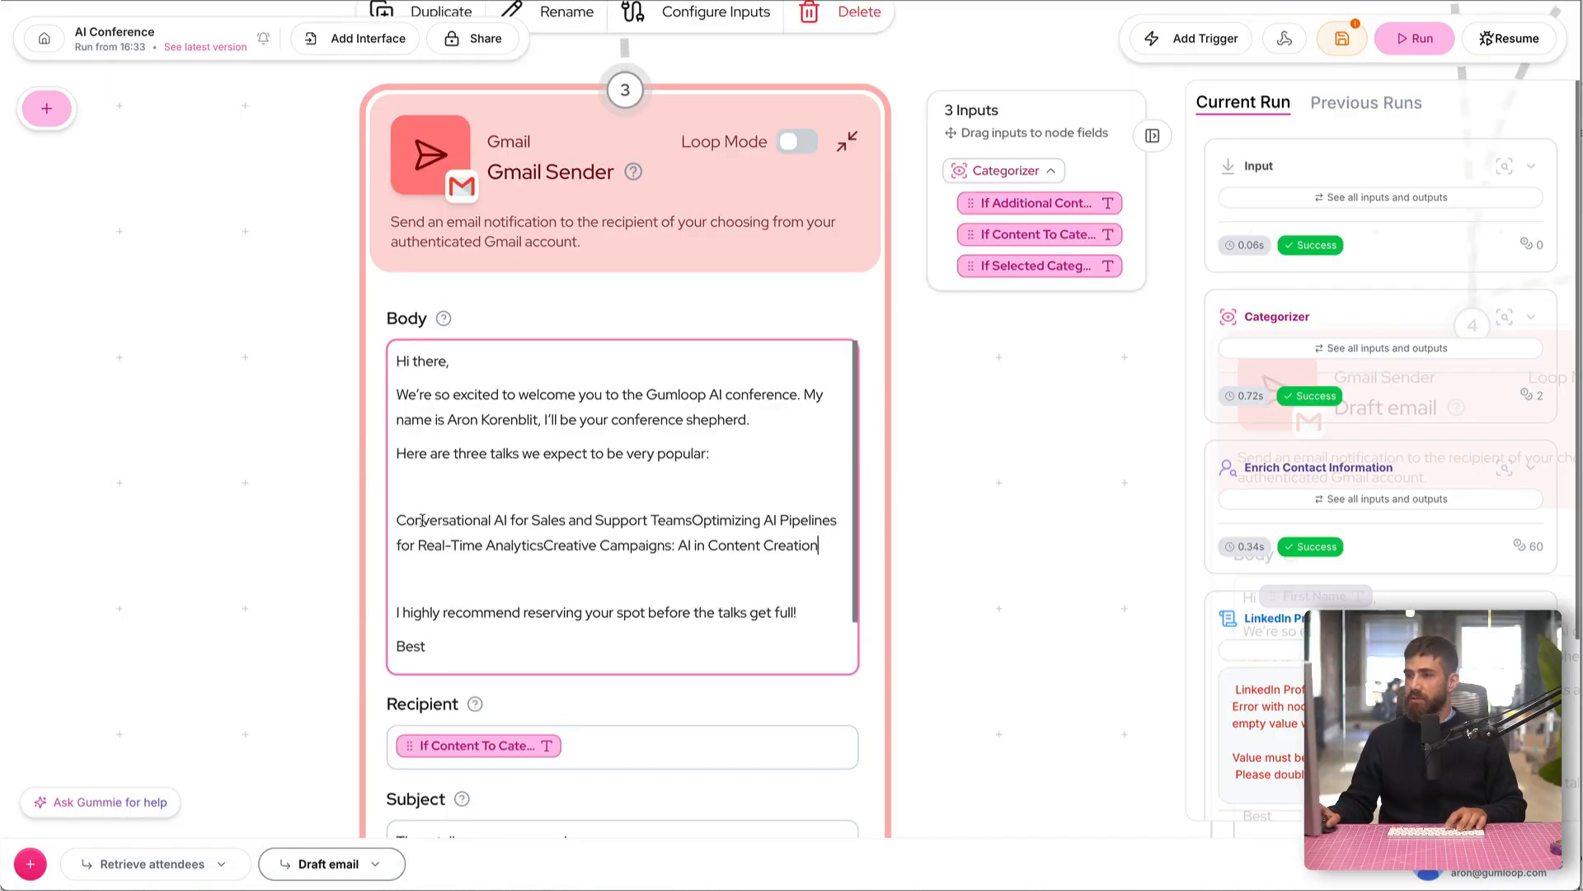
Step: Split the pasted talk titles onto separate lines, each starting with a dash
{"action": "type", "text": "-"}
{"action": "left_click", "coordinate": [702, 520]}
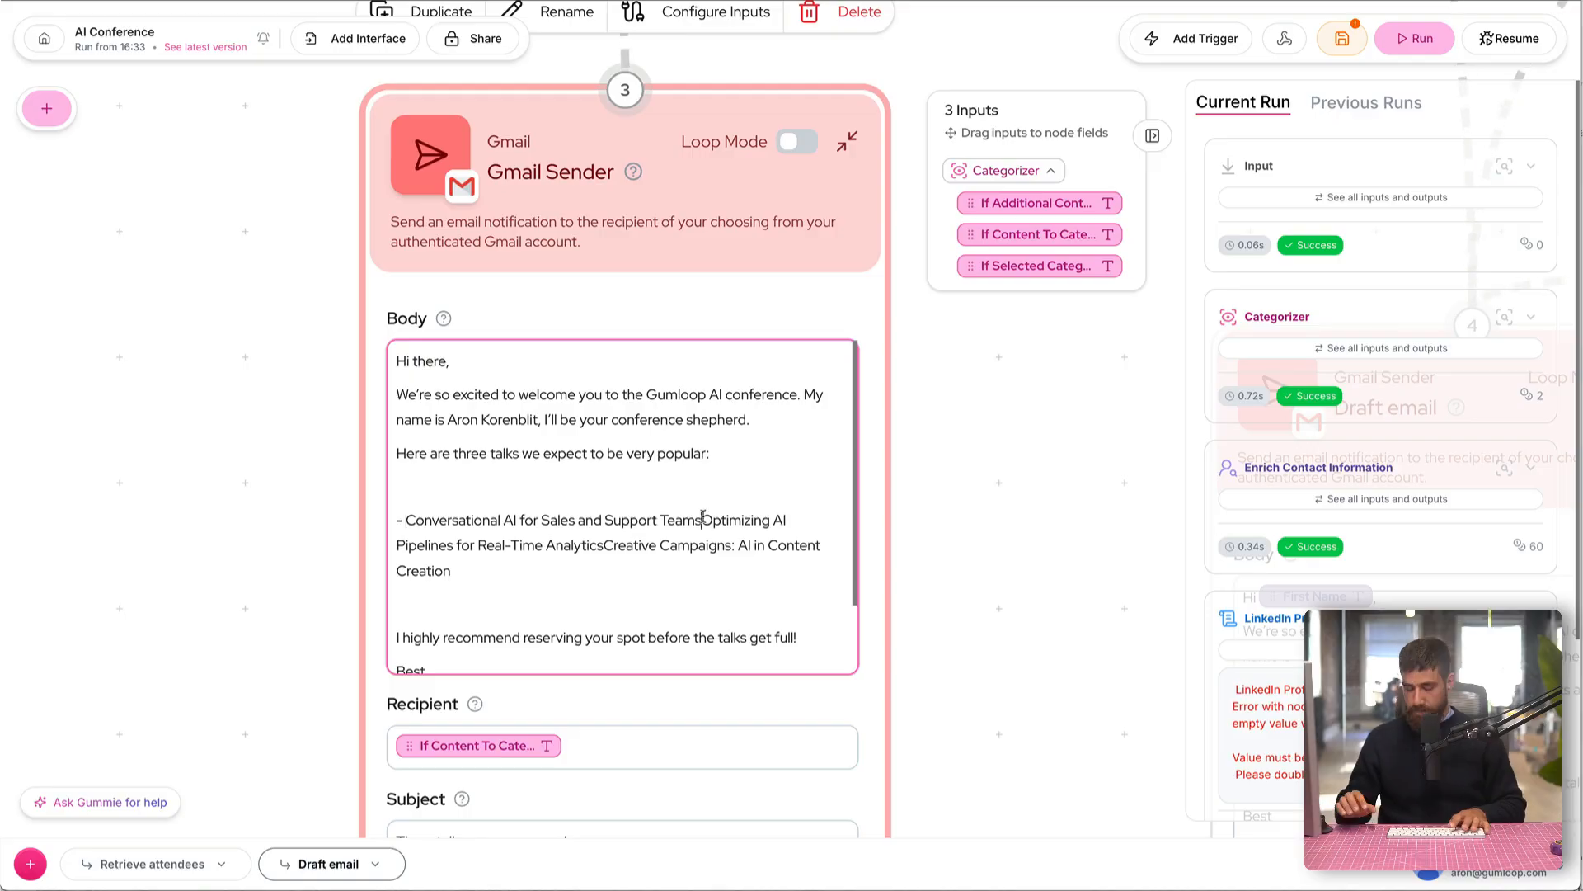
{"action": "key", "text": "Return"}
{"action": "type", "text": "-"}
{"action": "left_click", "coordinate": [700, 553]}
{"action": "key", "text": "Return"}
{"action": "type", "text": "-"}
{"action": "scroll", "coordinate": [623, 503], "scroll_direction": "down", "scroll_amount": 1}
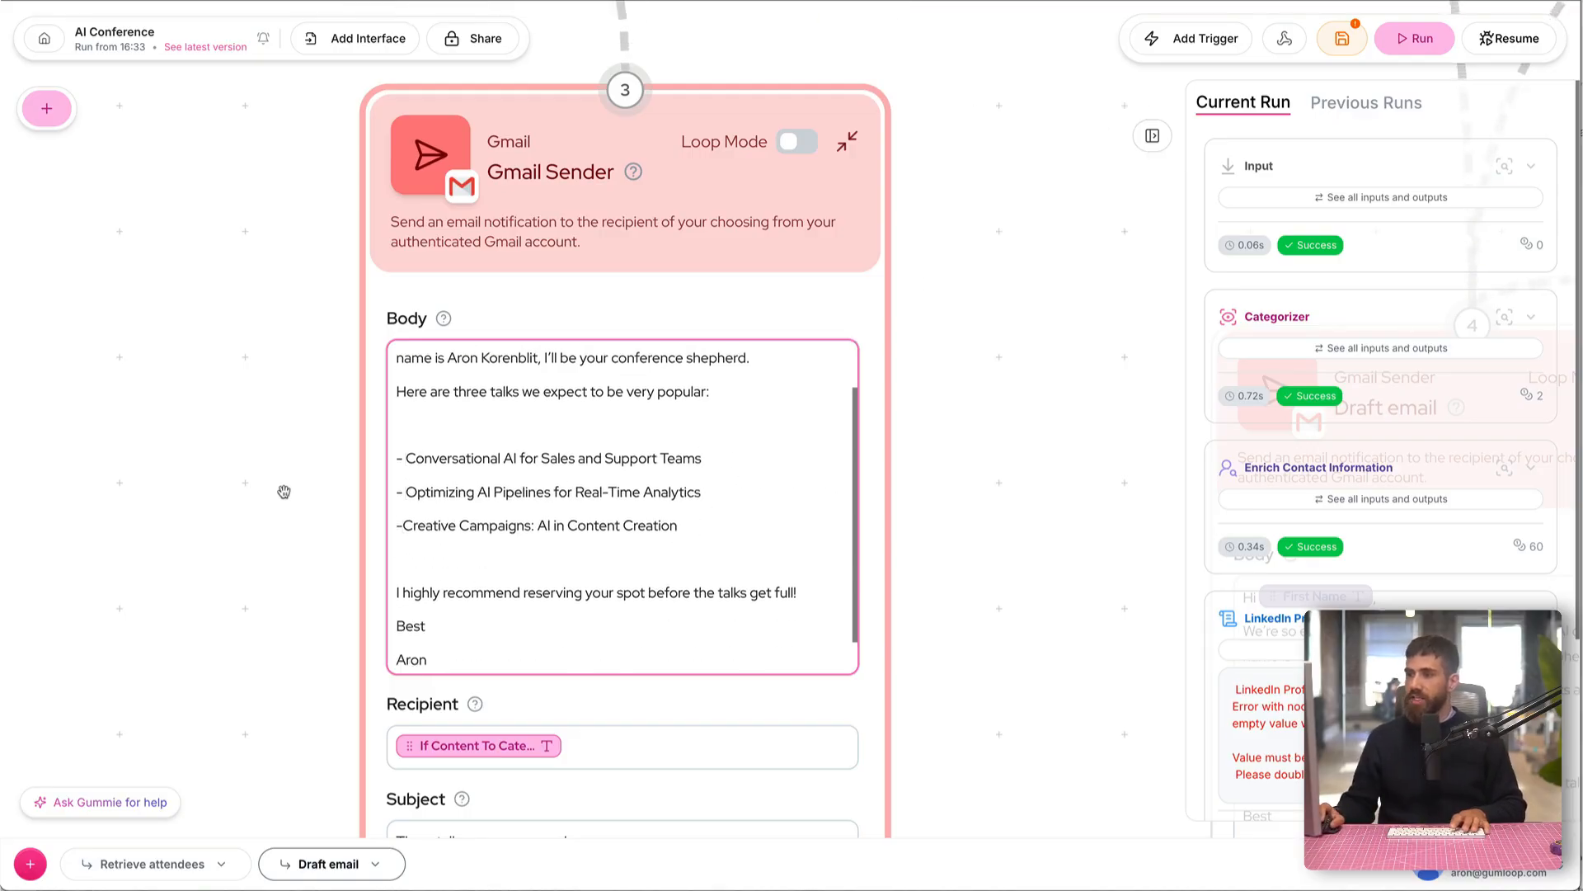
Step: Collapse the new Gmail Sender node and move it slightly left beneath the If-Else block
{"action": "scroll", "coordinate": [272, 461], "scroll_direction": "down", "scroll_amount": 2}
{"action": "scroll", "coordinate": [273, 461], "scroll_direction": "down", "scroll_amount": 2}
{"action": "scroll", "coordinate": [772, 248], "scroll_direction": "down", "scroll_amount": 3}
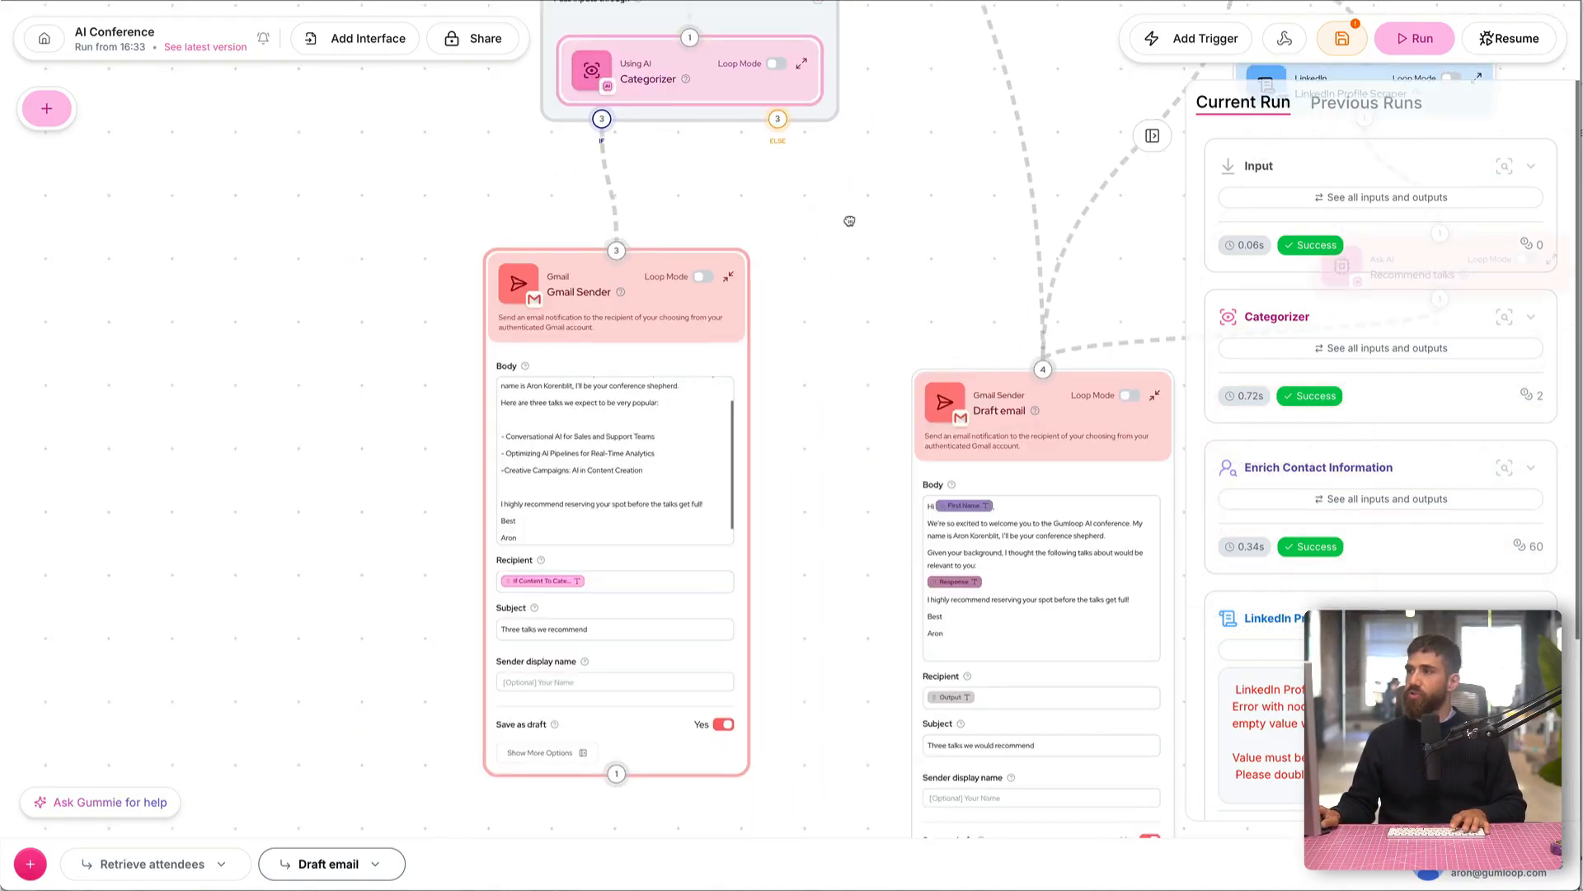
{"action": "left_click_drag", "start_coordinate": [870, 212], "coordinate": [814, 233]}
{"action": "left_click", "coordinate": [682, 298]}
{"action": "left_click_drag", "start_coordinate": [376, 238], "coordinate": [295, 437]}
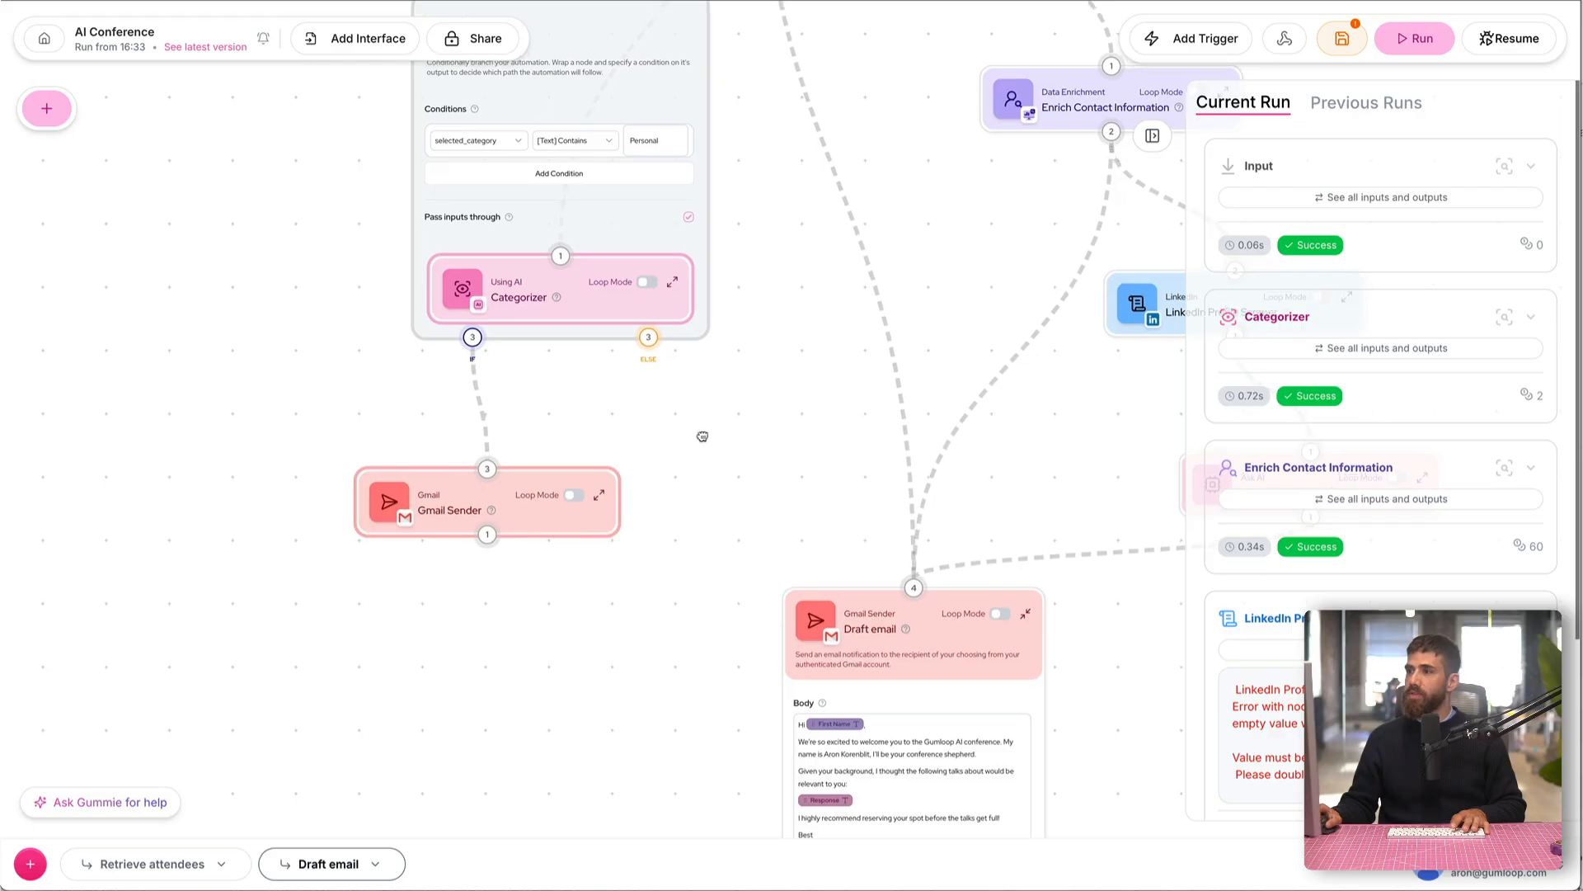
{"action": "left_click_drag", "start_coordinate": [708, 405], "coordinate": [642, 526]}
{"action": "left_click_drag", "start_coordinate": [382, 611], "coordinate": [347, 619]}
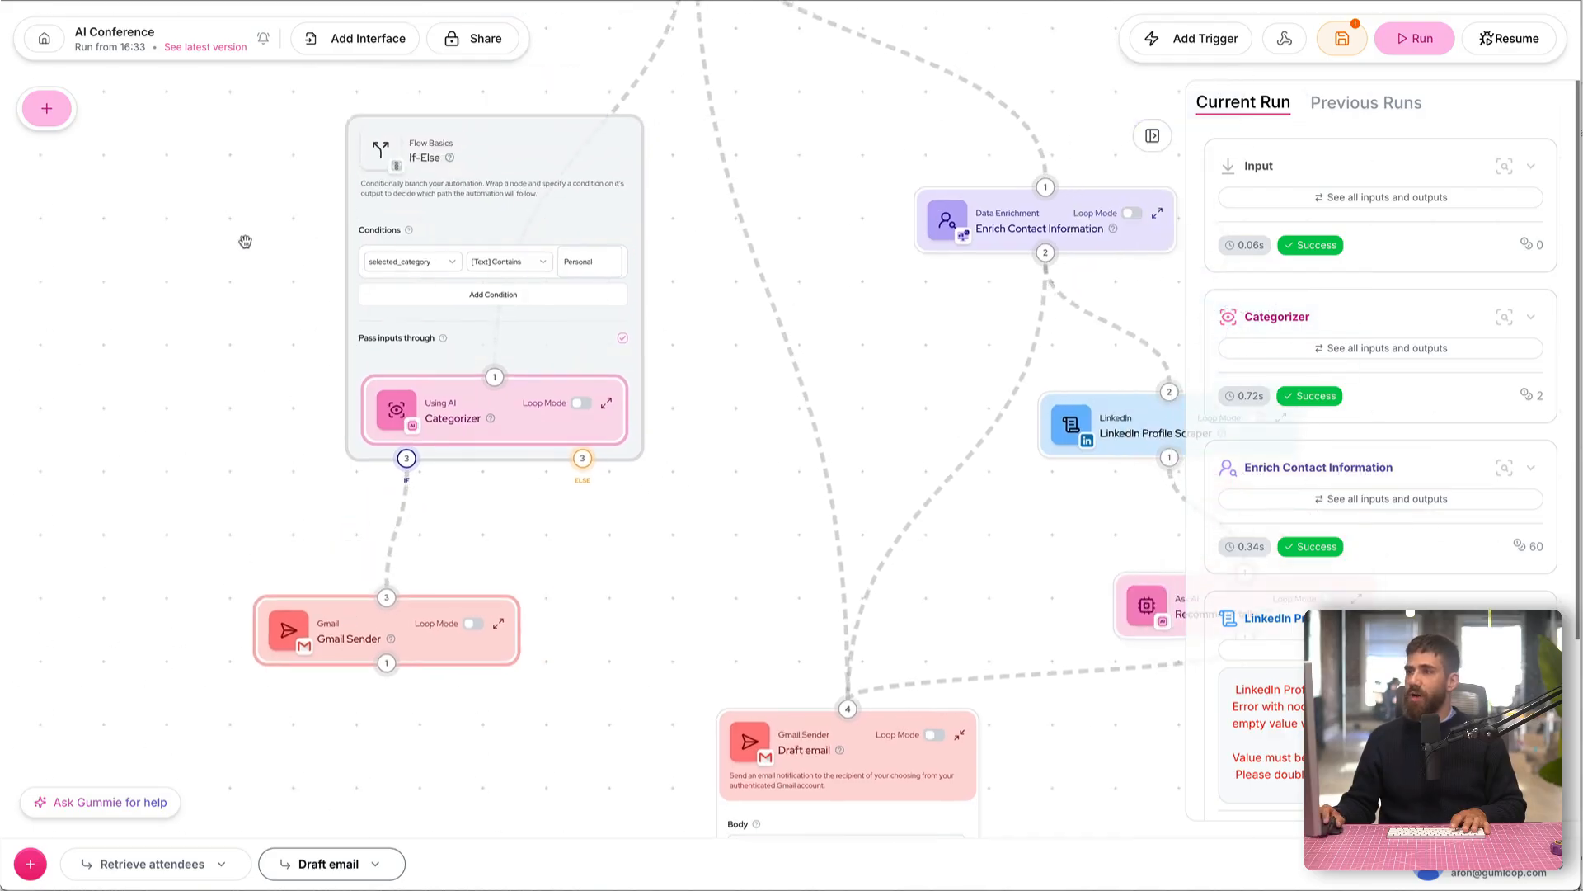
Step: Move the If-Else block higher and connect its Else branch to the Enrich Contact Information node
{"action": "left_click_drag", "start_coordinate": [246, 238], "coordinate": [219, 296]}
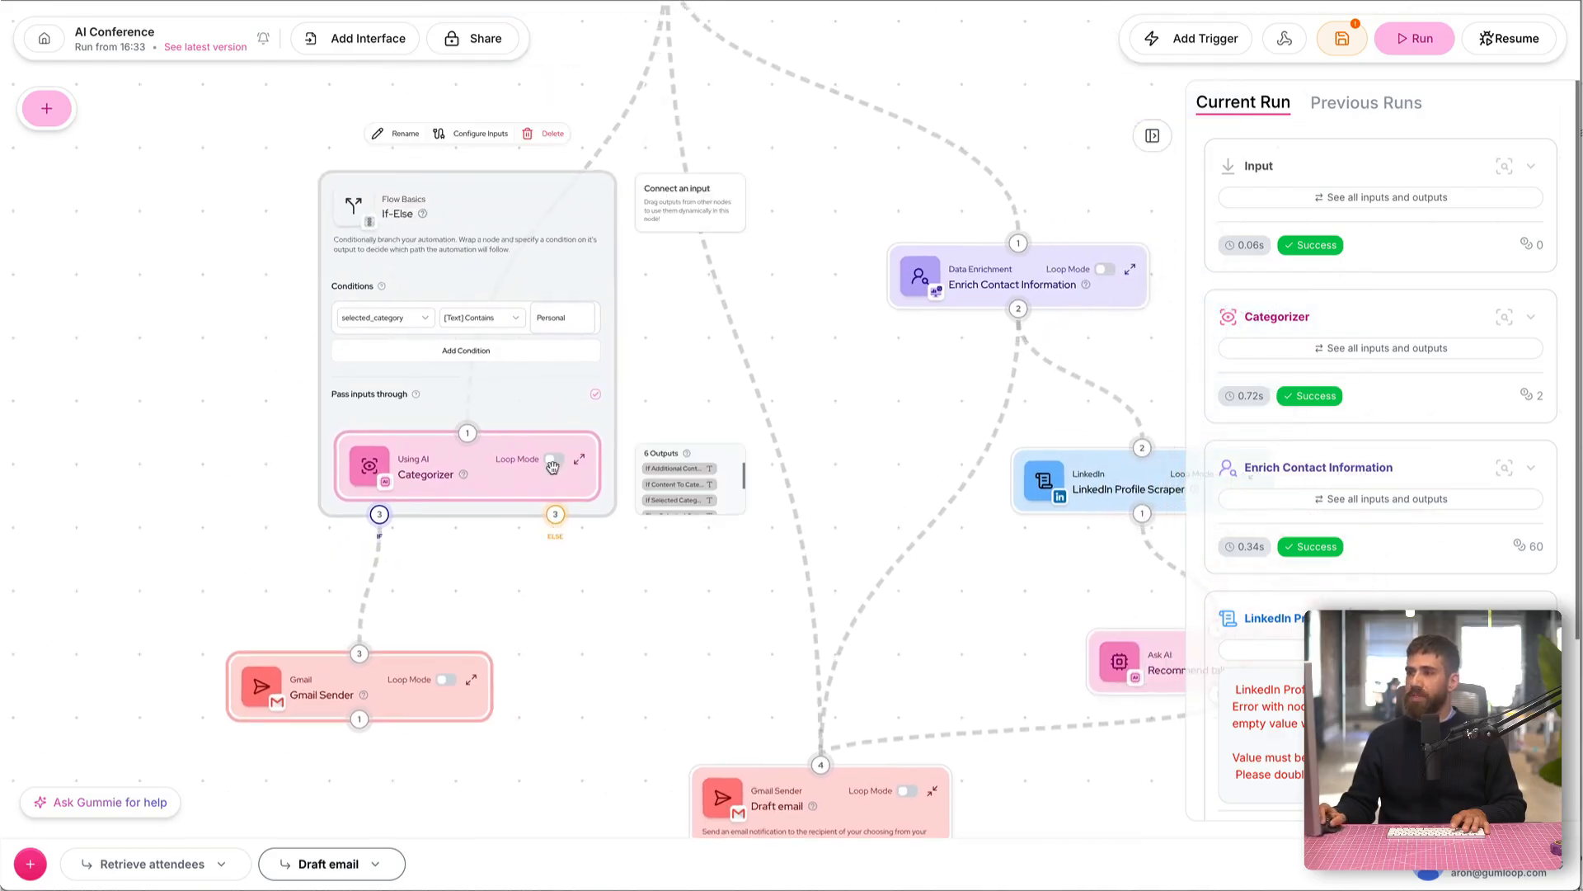
{"action": "left_click_drag", "start_coordinate": [559, 230], "coordinate": [624, 90]}
{"action": "scroll", "coordinate": [861, 308], "scroll_direction": "up", "scroll_amount": 4}
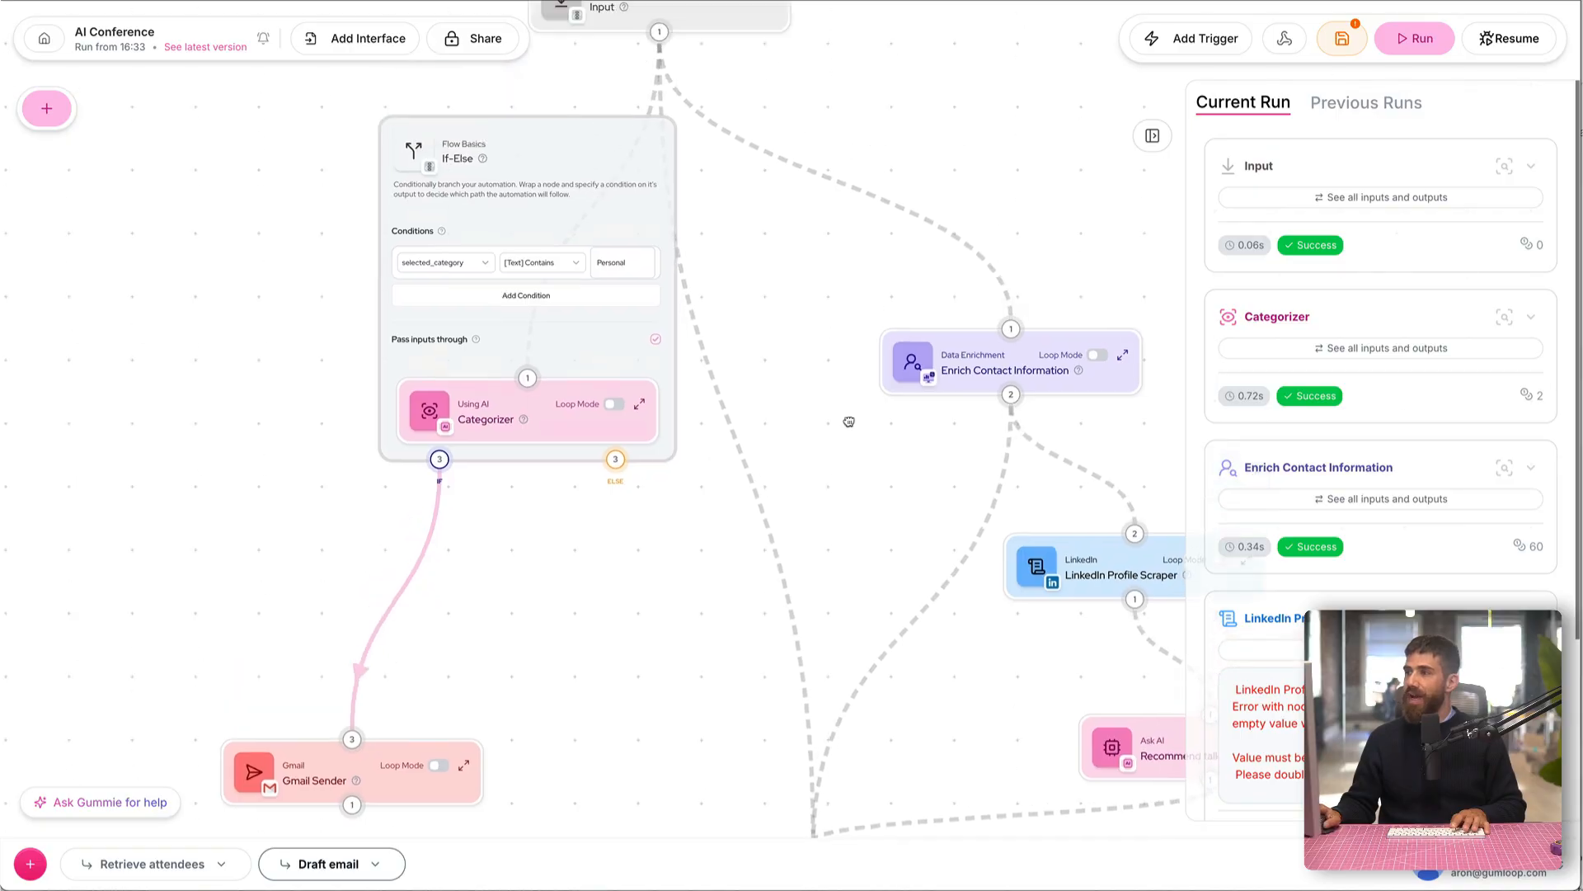
{"action": "left_click_drag", "start_coordinate": [620, 523], "coordinate": [1021, 372]}
{"action": "scroll", "coordinate": [884, 535], "scroll_direction": "down", "scroll_amount": 3}
{"action": "scroll", "coordinate": [885, 534], "scroll_direction": "right", "scroll_amount": 3}
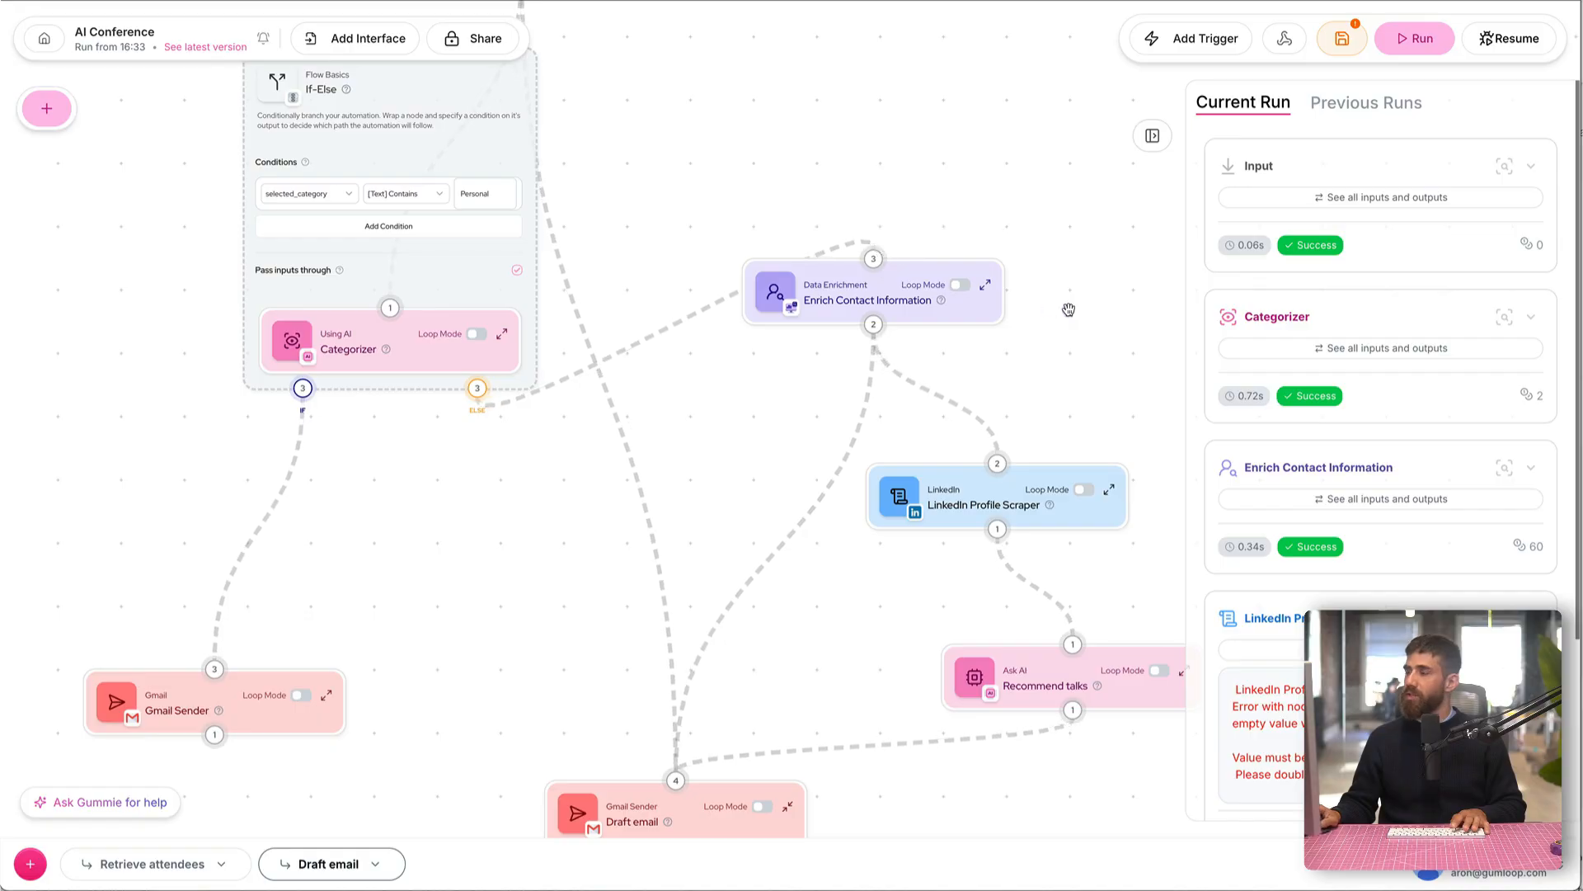
Step: Expand the Enrich Contact Information node, move it higher, and replace its email address with the Else Content To Categorize output
{"action": "left_click_drag", "start_coordinate": [1069, 311], "coordinate": [987, 263]}
{"action": "left_click_drag", "start_coordinate": [742, 242], "coordinate": [734, 206]}
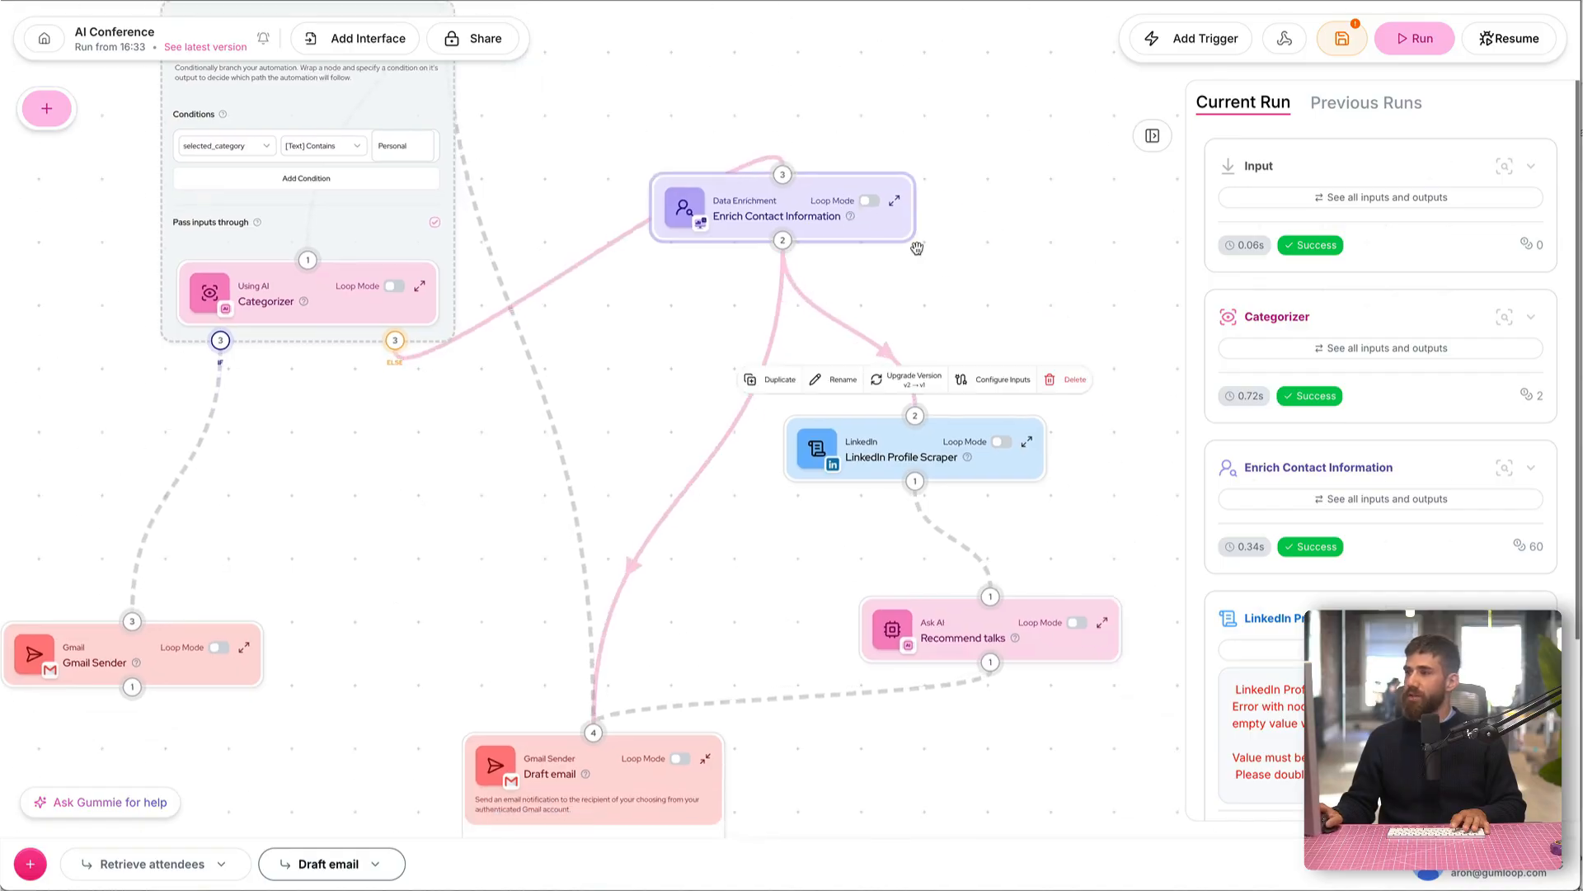
{"action": "left_click", "coordinate": [894, 200]}
{"action": "left_click_drag", "start_coordinate": [833, 244], "coordinate": [864, 130]}
{"action": "left_click_drag", "start_coordinate": [902, 200], "coordinate": [662, 199]}
{"action": "key", "text": "BackSpace"}
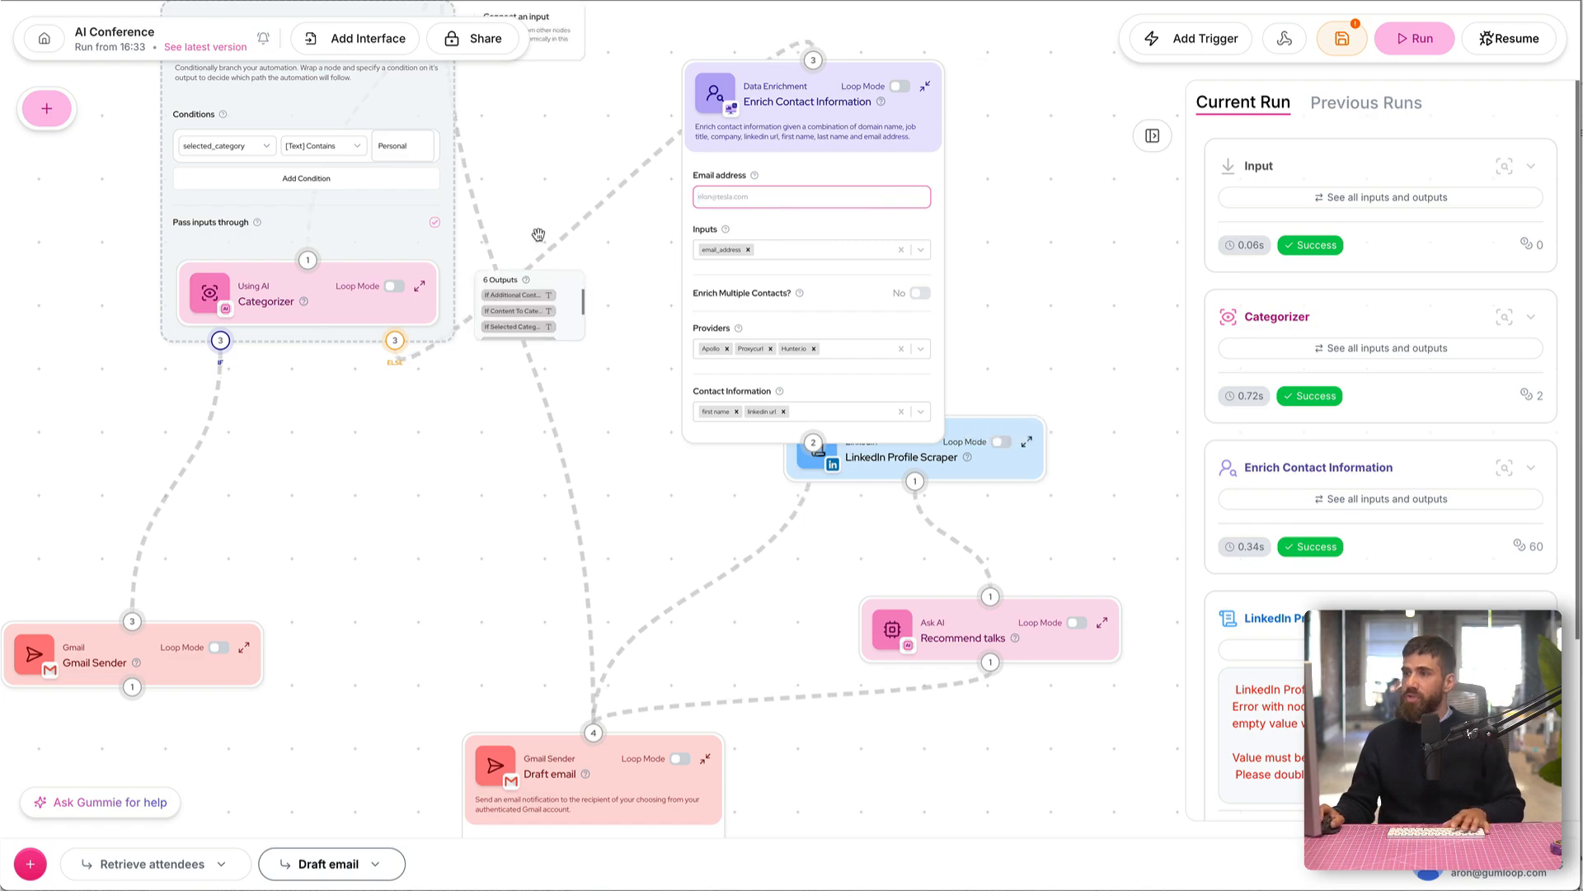
{"action": "scroll", "coordinate": [1016, 221], "scroll_direction": "up", "scroll_amount": 5}
{"action": "scroll", "coordinate": [1015, 218], "scroll_direction": "up", "scroll_amount": 1}
{"action": "left_click_drag", "start_coordinate": [1021, 124], "coordinate": [640, 247]}
{"action": "scroll", "coordinate": [639, 247], "scroll_direction": "down", "scroll_amount": 2}
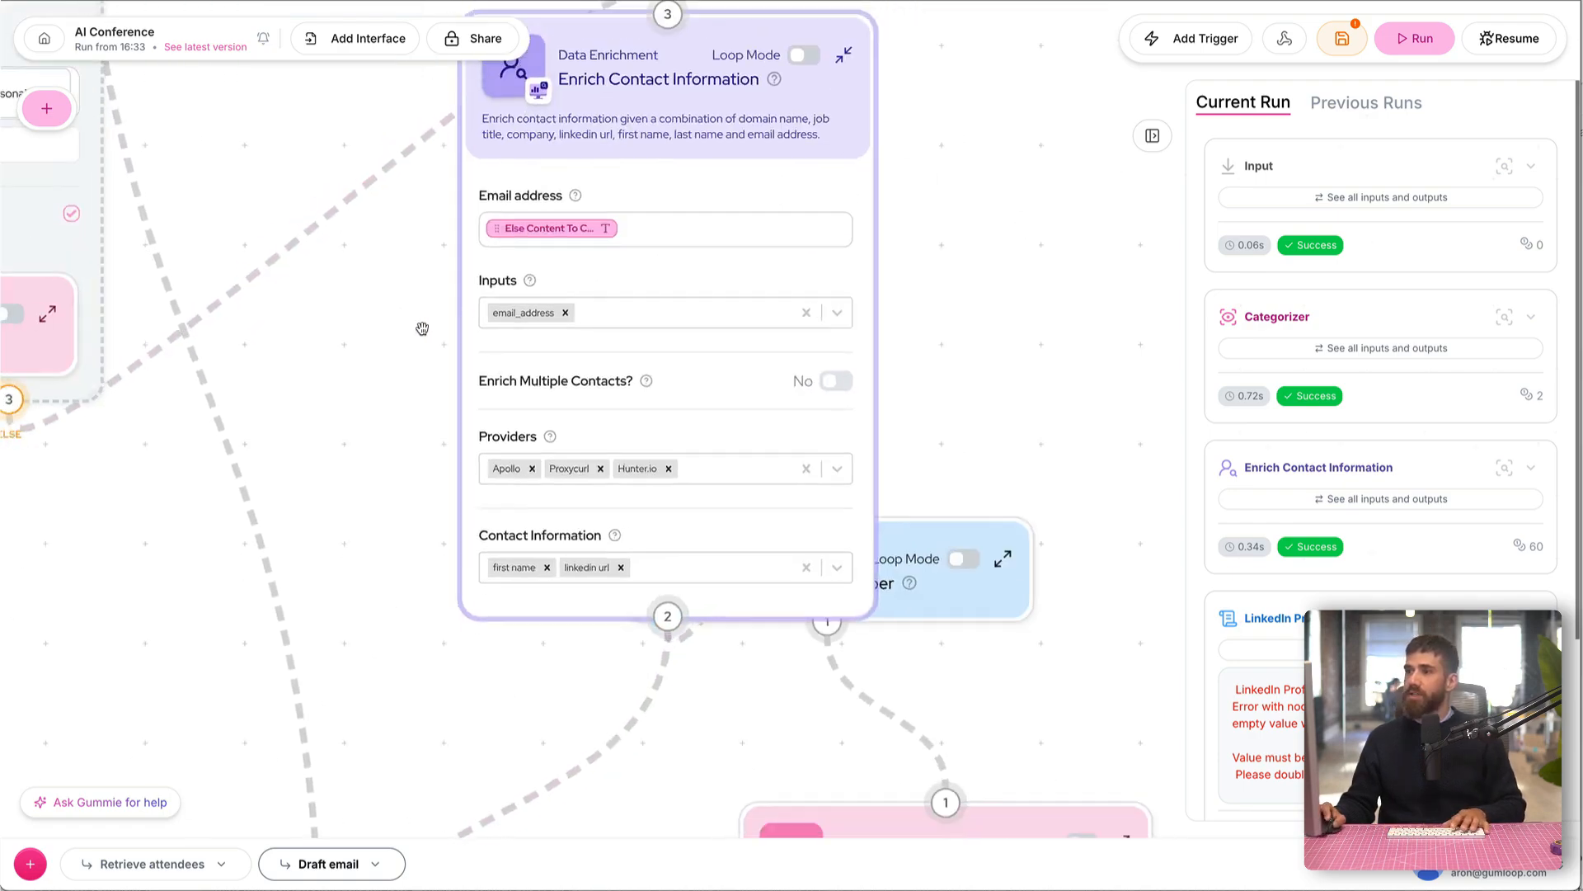
Step: Collapse the Enrich Contact Information node and move it slightly lower above the LinkedIn Profile Scraper
{"action": "left_click", "coordinate": [782, 96]}
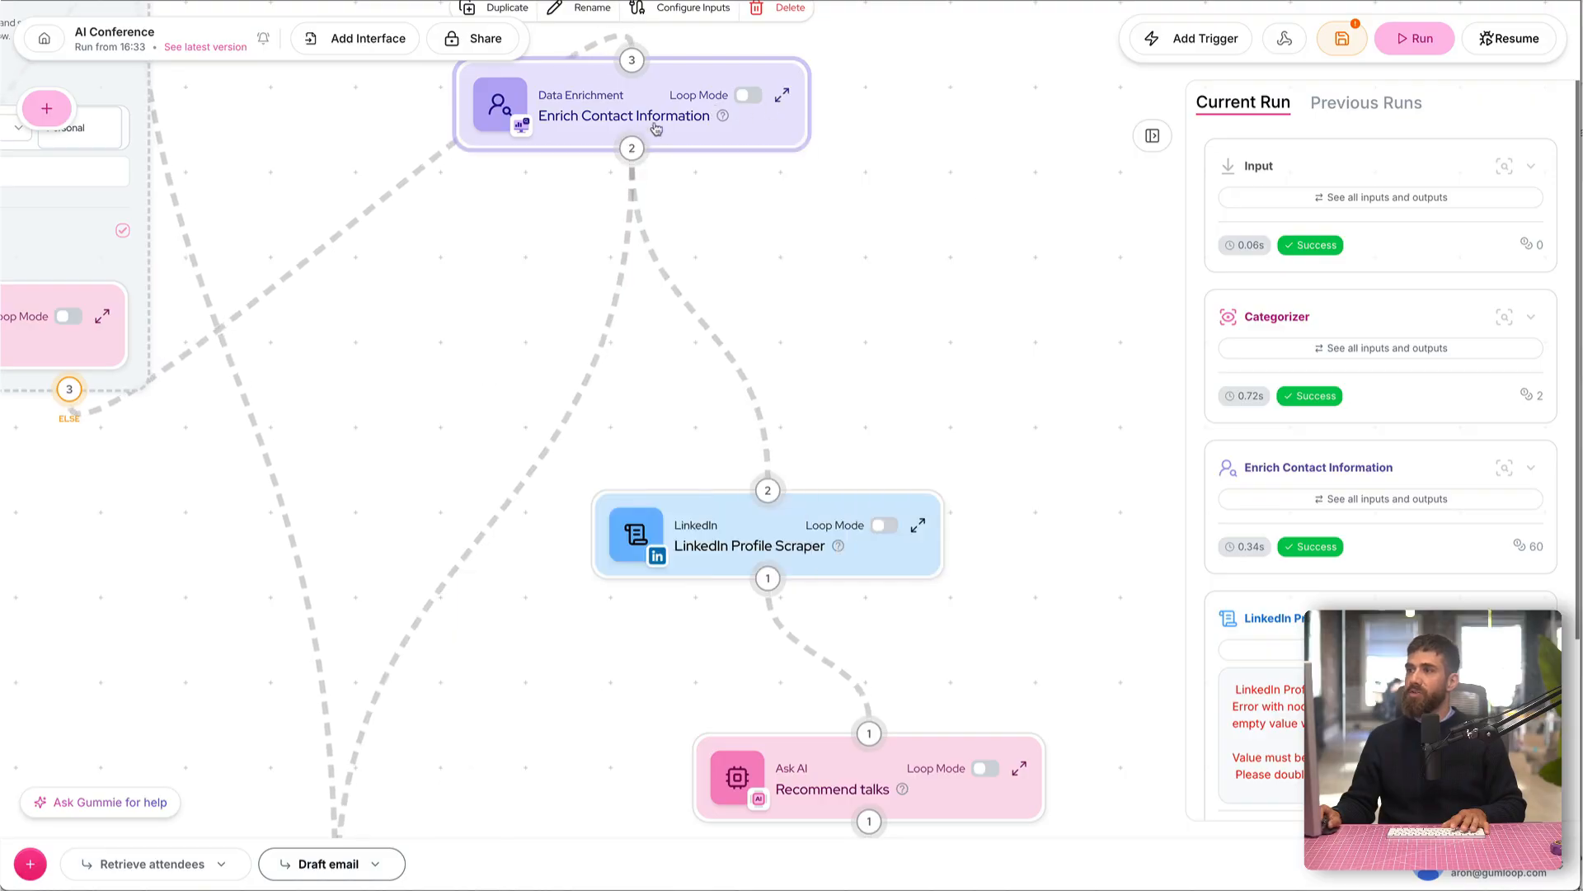
{"action": "left_click_drag", "start_coordinate": [658, 120], "coordinate": [653, 201]}
{"action": "left_click_drag", "start_coordinate": [398, 415], "coordinate": [577, 354]}
{"action": "scroll", "coordinate": [576, 354], "scroll_direction": "down", "scroll_amount": 3}
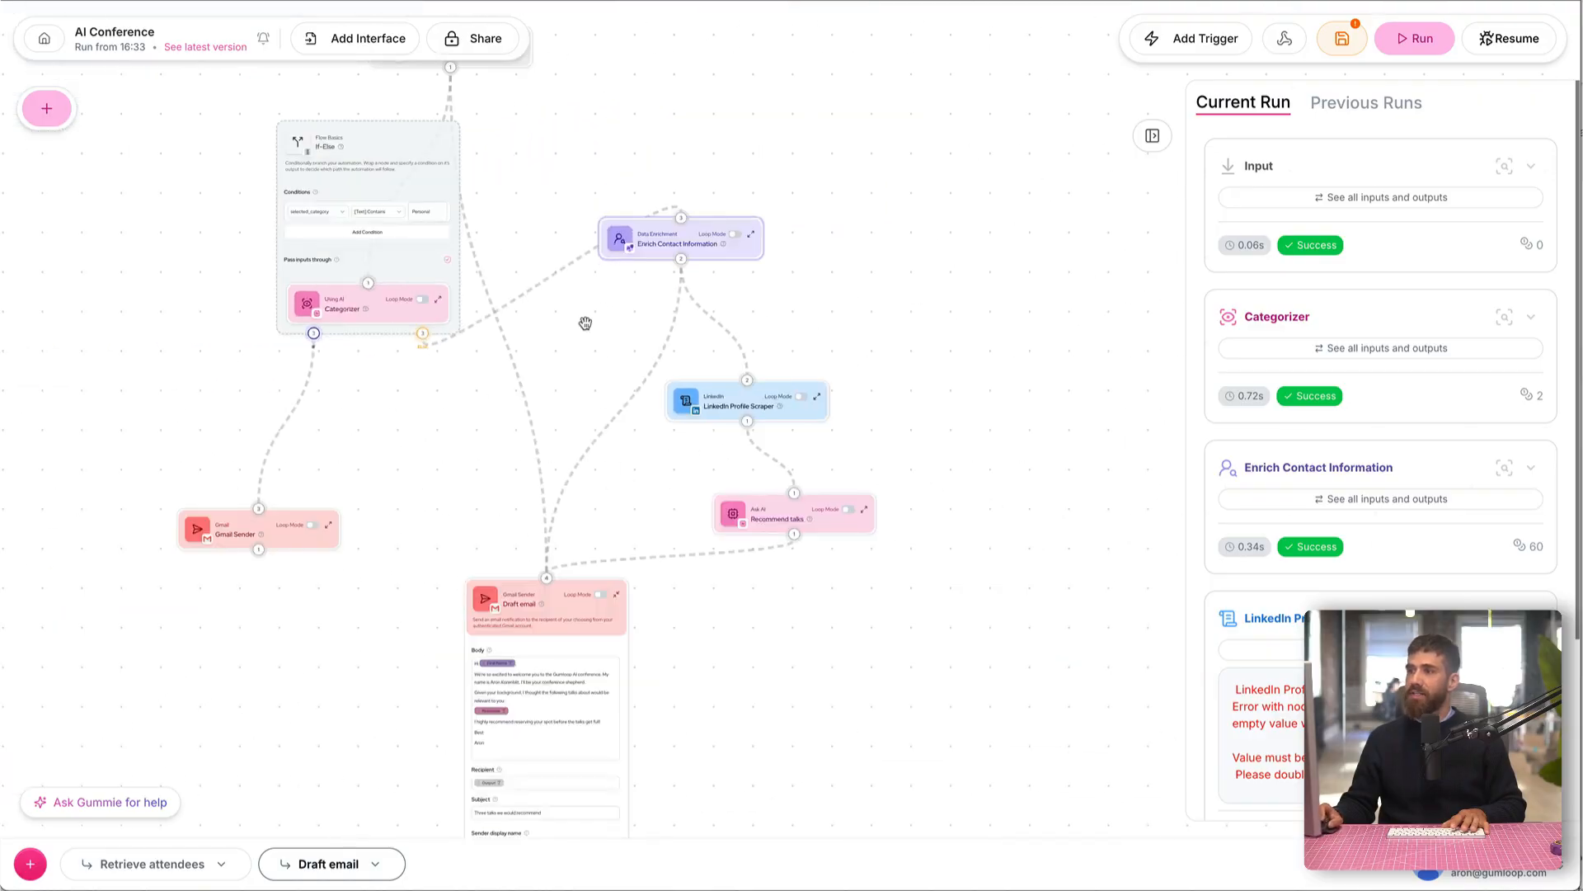
Step: Move the Enrich Contact Information, LinkedIn Profile Scraper, Recommend talks and Draft email nodes slightly lower, and collapse Draft email
{"action": "left_click_drag", "start_coordinate": [639, 249], "coordinate": [600, 306]}
{"action": "left_click_drag", "start_coordinate": [692, 404], "coordinate": [660, 450]}
{"action": "left_click_drag", "start_coordinate": [736, 524], "coordinate": [703, 547]}
{"action": "left_click_drag", "start_coordinate": [557, 610], "coordinate": [589, 646]}
{"action": "left_click", "coordinate": [649, 629]}
Step: Move the Input node higher and place the If-Else block directly beneath it, between the two branches
{"action": "left_click_drag", "start_coordinate": [370, 448], "coordinate": [492, 532]}
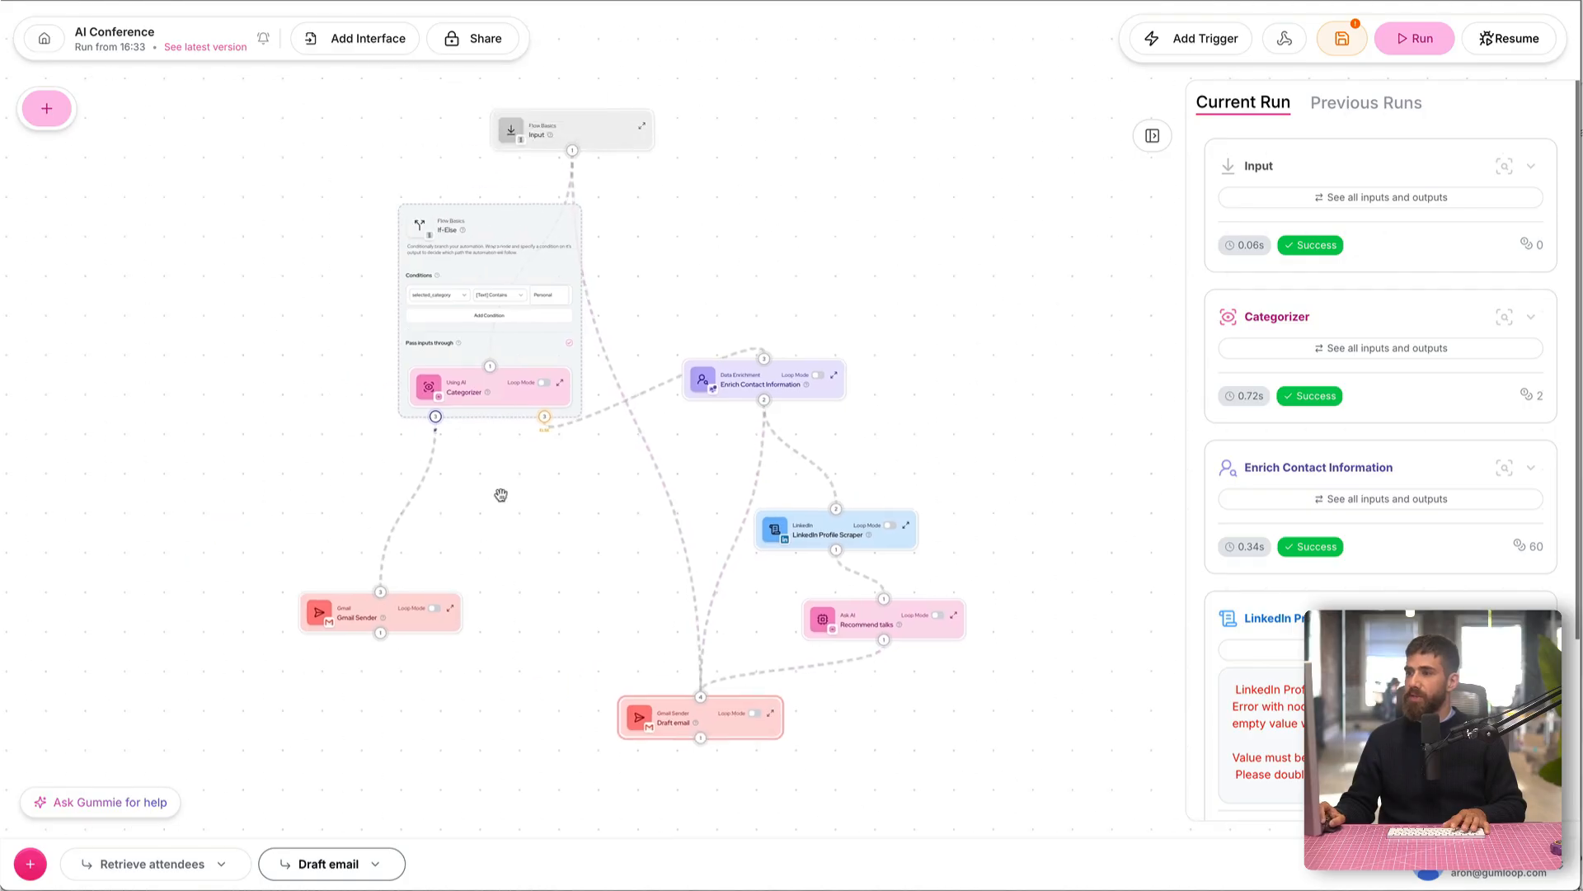
{"action": "left_click_drag", "start_coordinate": [602, 132], "coordinate": [593, 73]}
{"action": "left_click_drag", "start_coordinate": [526, 241], "coordinate": [620, 185]}
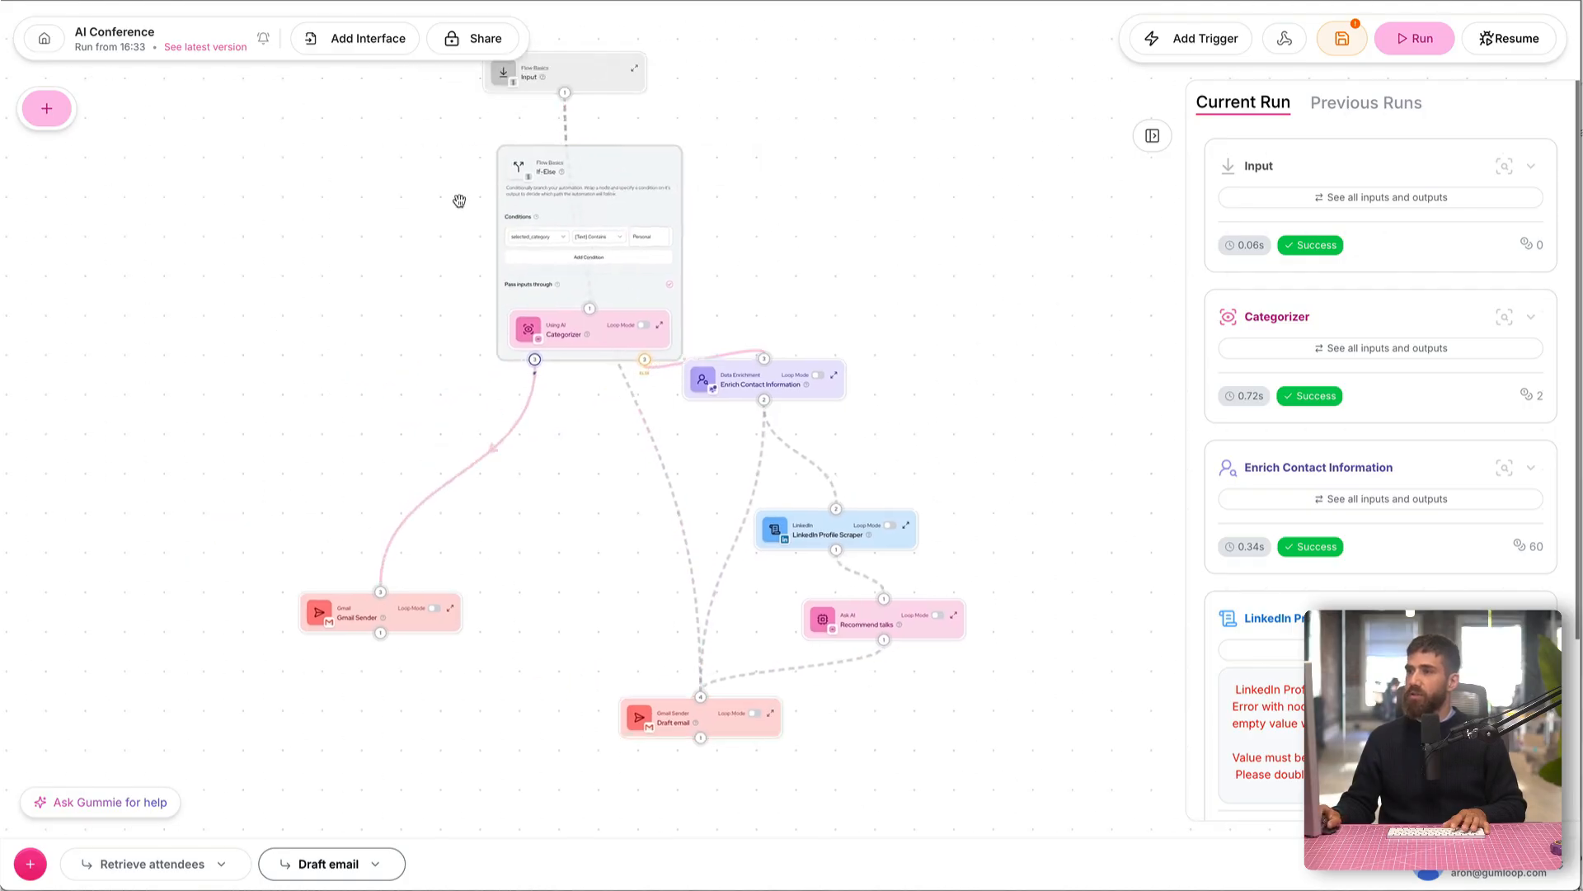
Step: Examine the If-Else branches leading to the Gmail Sender and Enrich Contact Information nodes
{"action": "scroll", "coordinate": [458, 201], "scroll_direction": "up", "scroll_amount": 3}
{"action": "left_click_drag", "start_coordinate": [448, 214], "coordinate": [427, 254]}
{"action": "scroll", "coordinate": [601, 502], "scroll_direction": "up", "scroll_amount": 1}
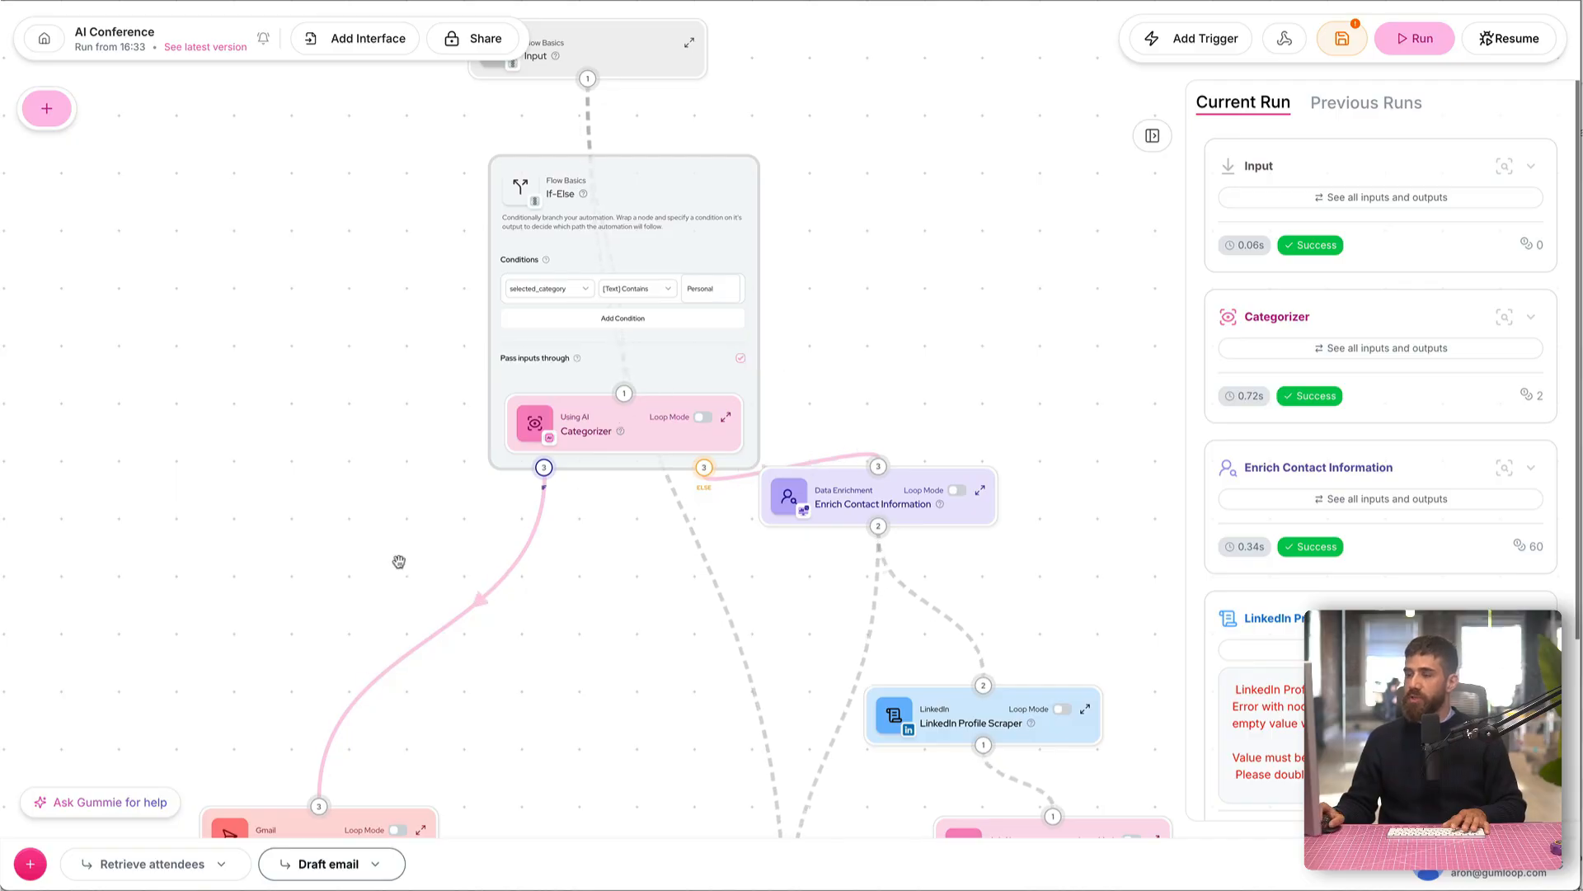
{"action": "scroll", "coordinate": [422, 561], "scroll_direction": "down", "scroll_amount": 2}
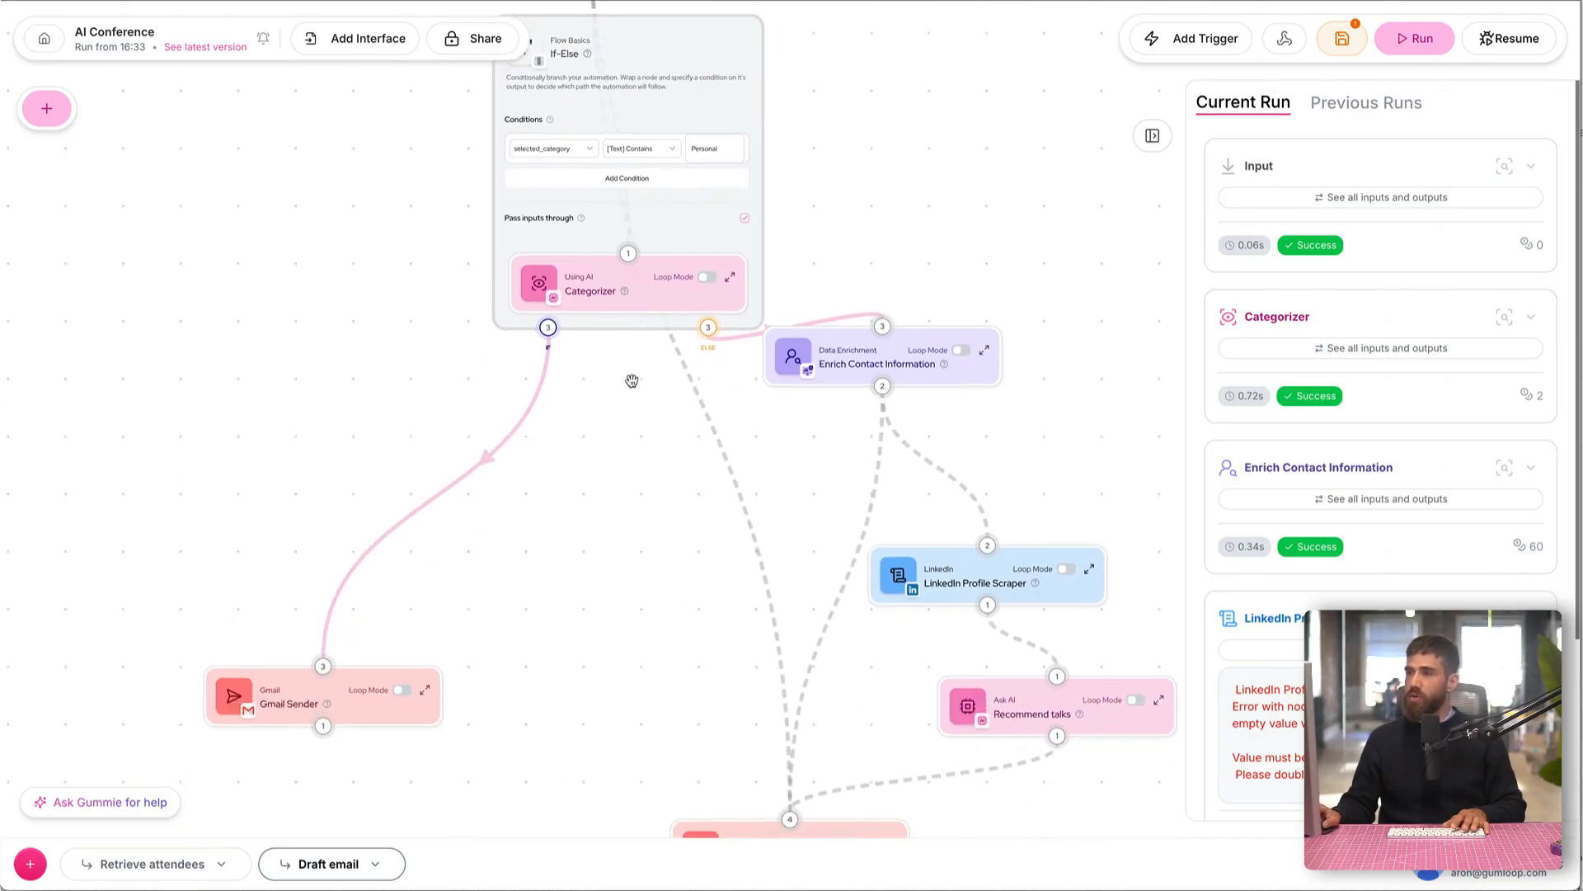
{"action": "left_click_drag", "start_coordinate": [650, 567], "coordinate": [578, 404]}
{"action": "left_click_drag", "start_coordinate": [452, 394], "coordinate": [490, 587]}
{"action": "scroll", "coordinate": [283, 354], "scroll_direction": "down", "scroll_amount": 1}
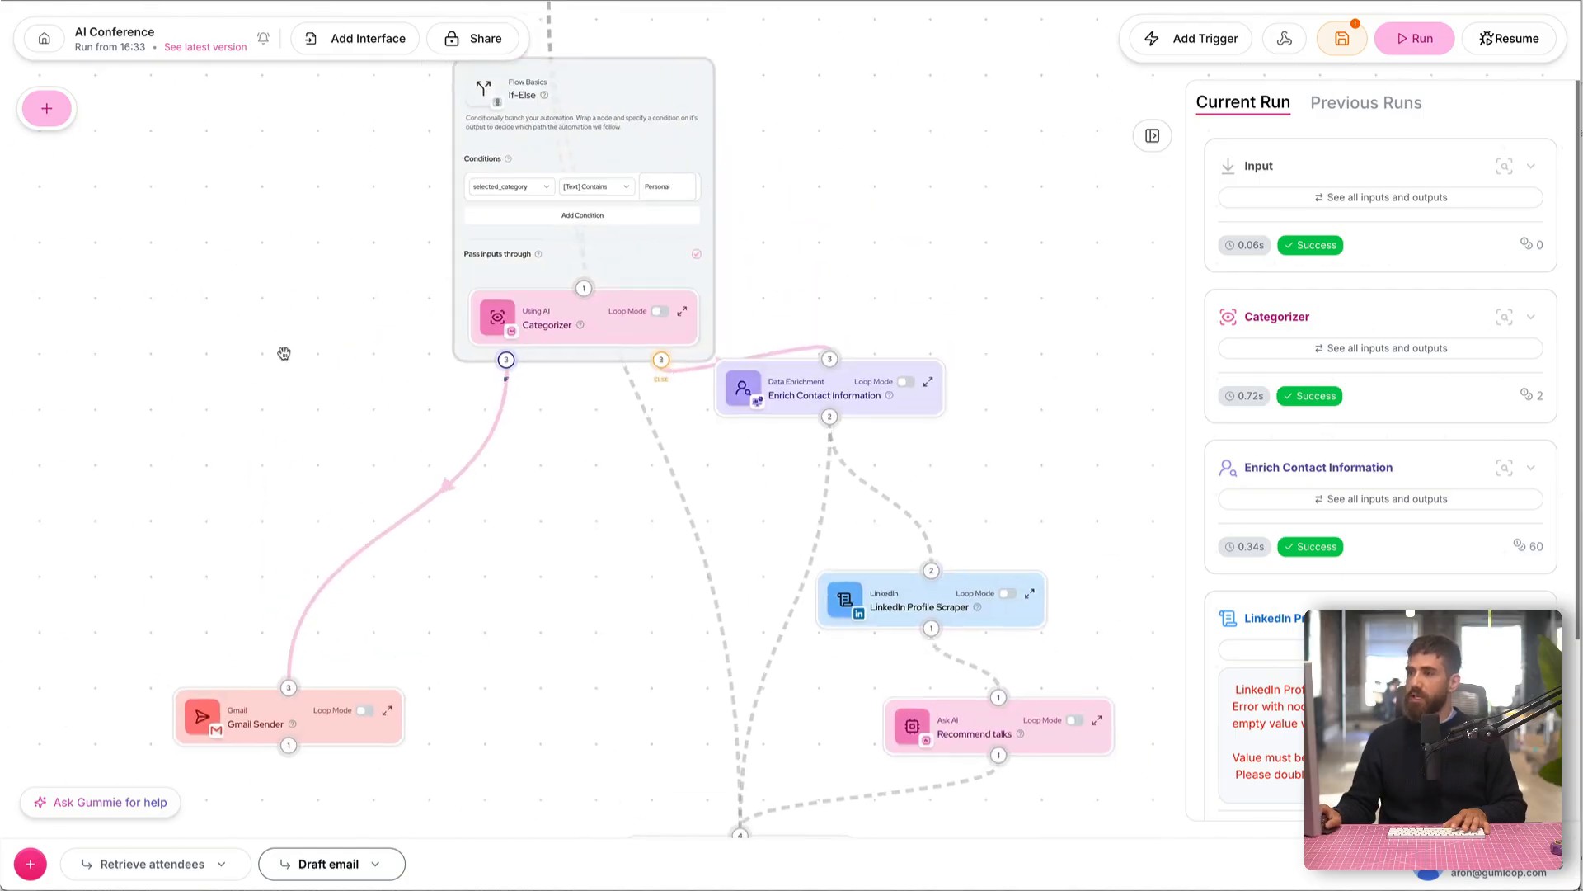
{"action": "left_click_drag", "start_coordinate": [283, 354], "coordinate": [339, 456]}
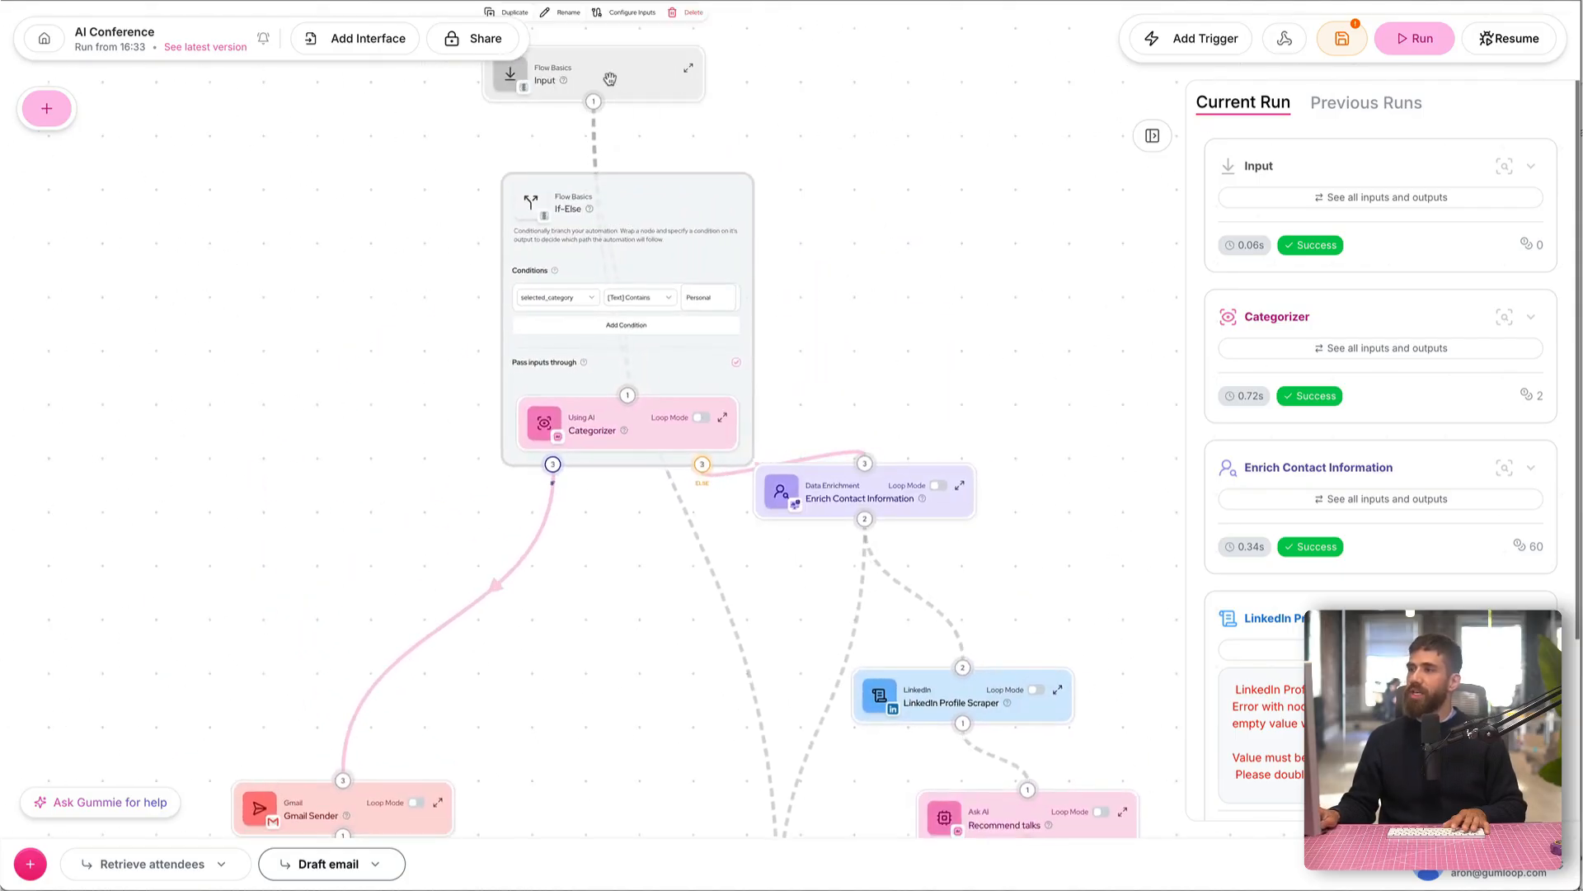
Step: Move the Input node higher above the If-Else block and slightly right, then expand it to check its default value and collapse it again
{"action": "left_click_drag", "start_coordinate": [608, 80], "coordinate": [662, 63]}
{"action": "left_click_drag", "start_coordinate": [471, 116], "coordinate": [434, 449]}
{"action": "scroll", "coordinate": [435, 448], "scroll_direction": "up", "scroll_amount": 2}
{"action": "left_click_drag", "start_coordinate": [637, 345], "coordinate": [649, 258]}
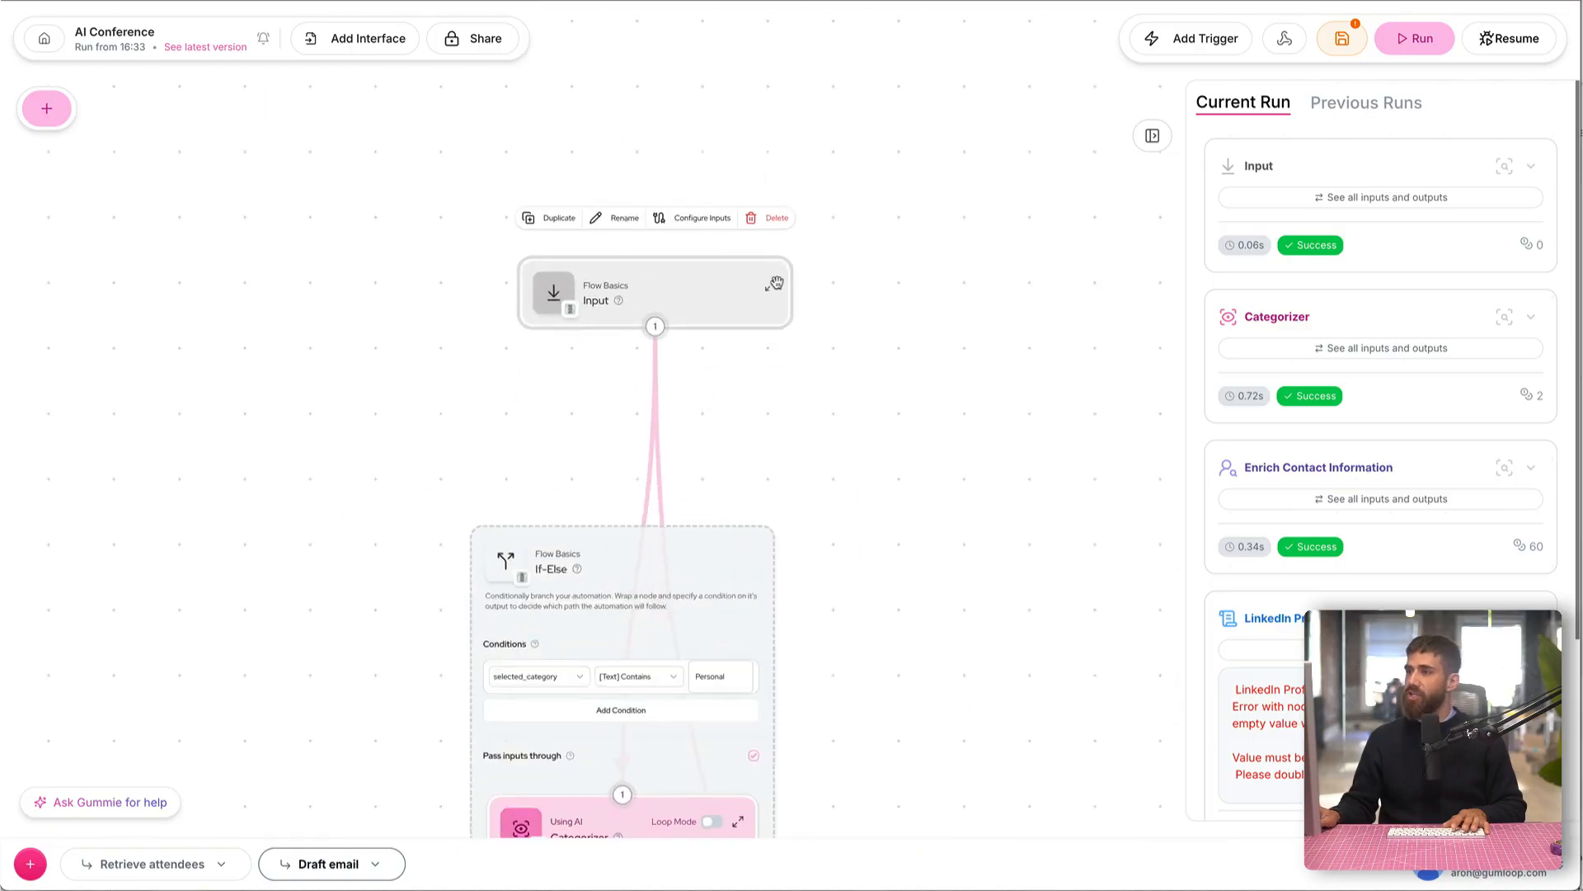
{"action": "left_click", "coordinate": [771, 285]}
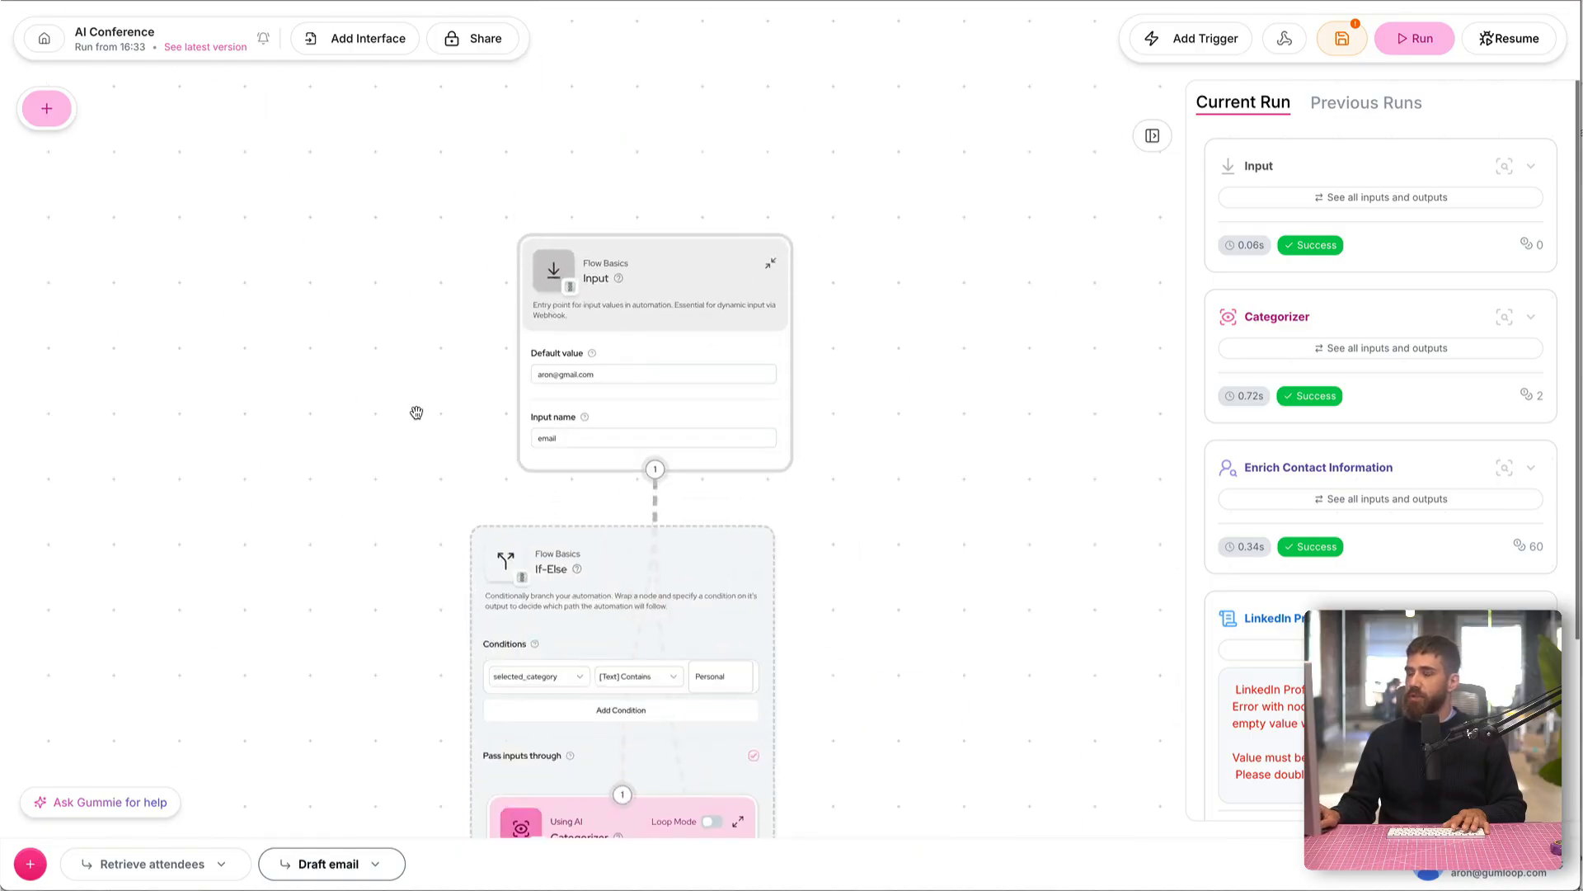
{"action": "left_click", "coordinate": [771, 269]}
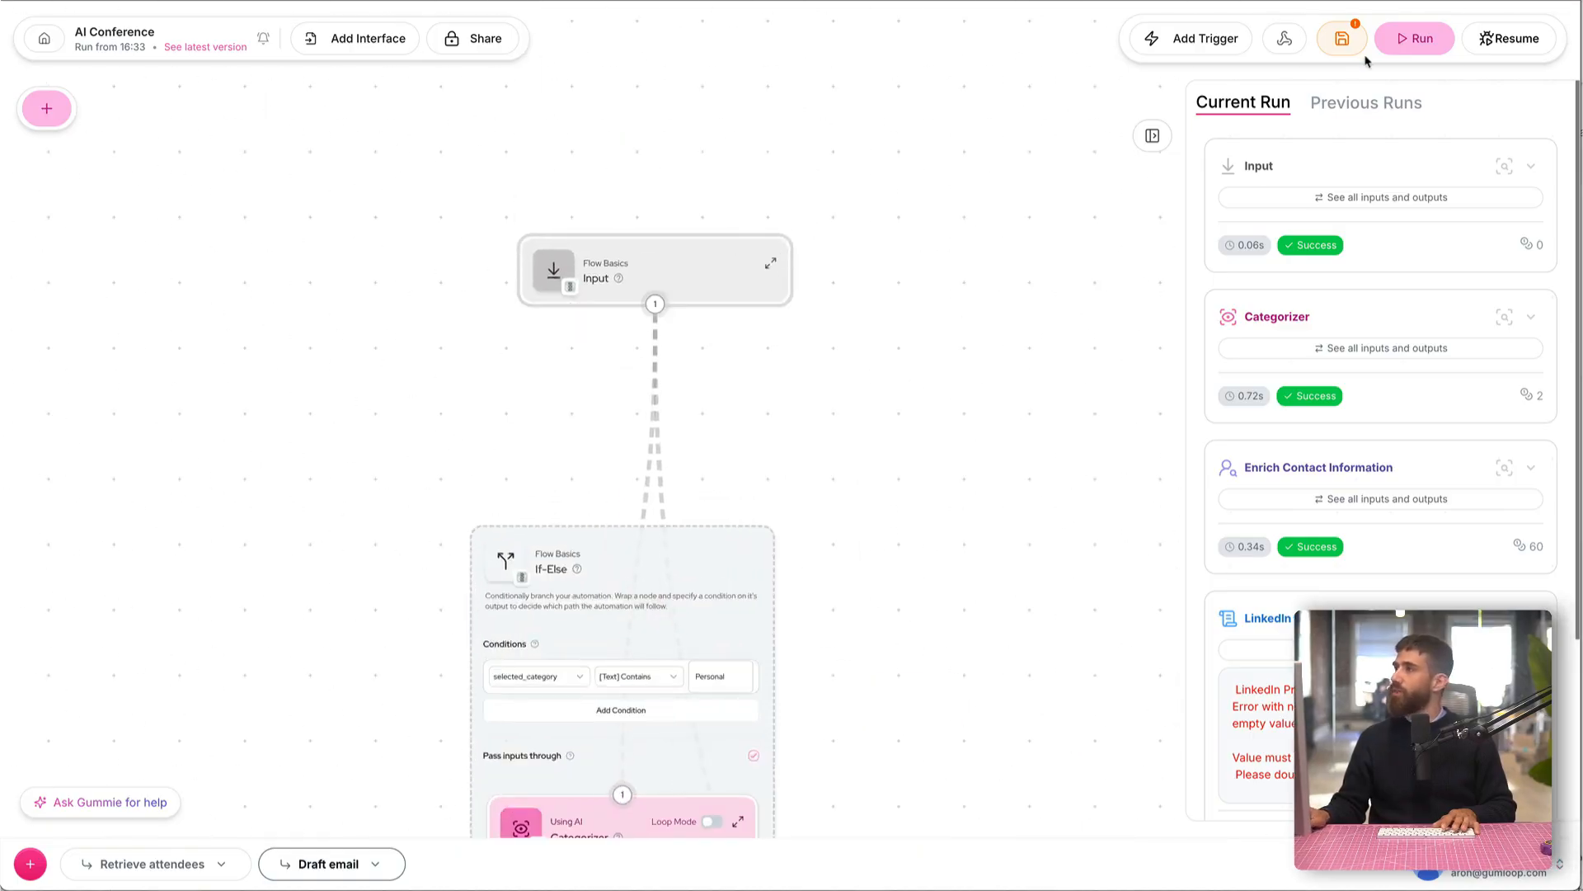
Step: Run the automation and review the executed path from the Input node through If-Else to the Gmail Sender
{"action": "left_click", "coordinate": [1414, 39]}
{"action": "scroll", "coordinate": [951, 321], "scroll_direction": "down", "scroll_amount": 3}
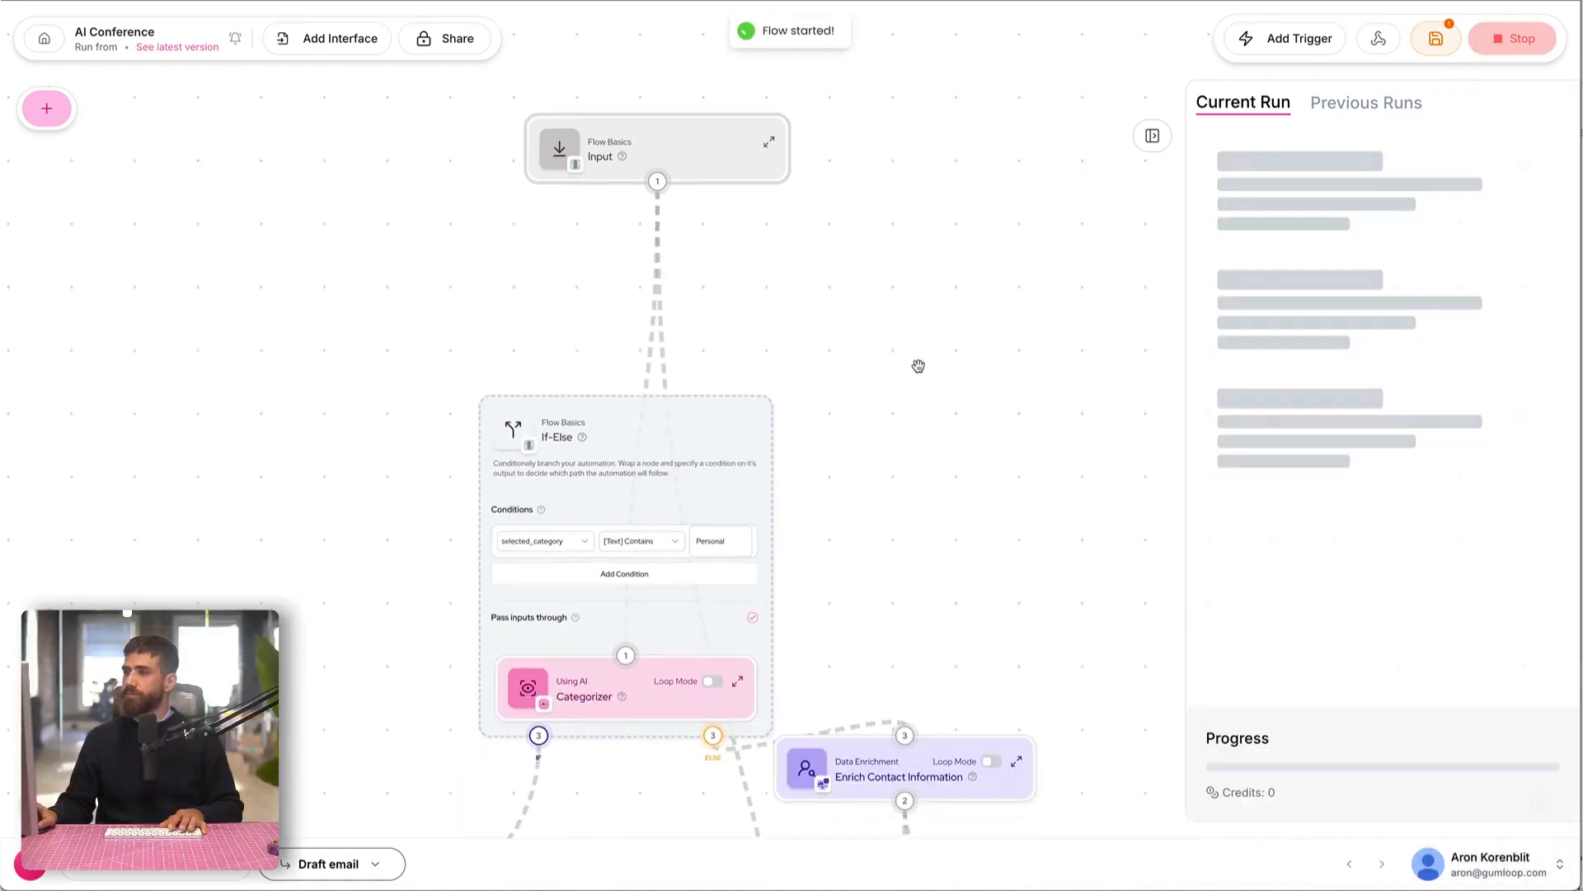
{"action": "scroll", "coordinate": [908, 392], "scroll_direction": "down", "scroll_amount": 2}
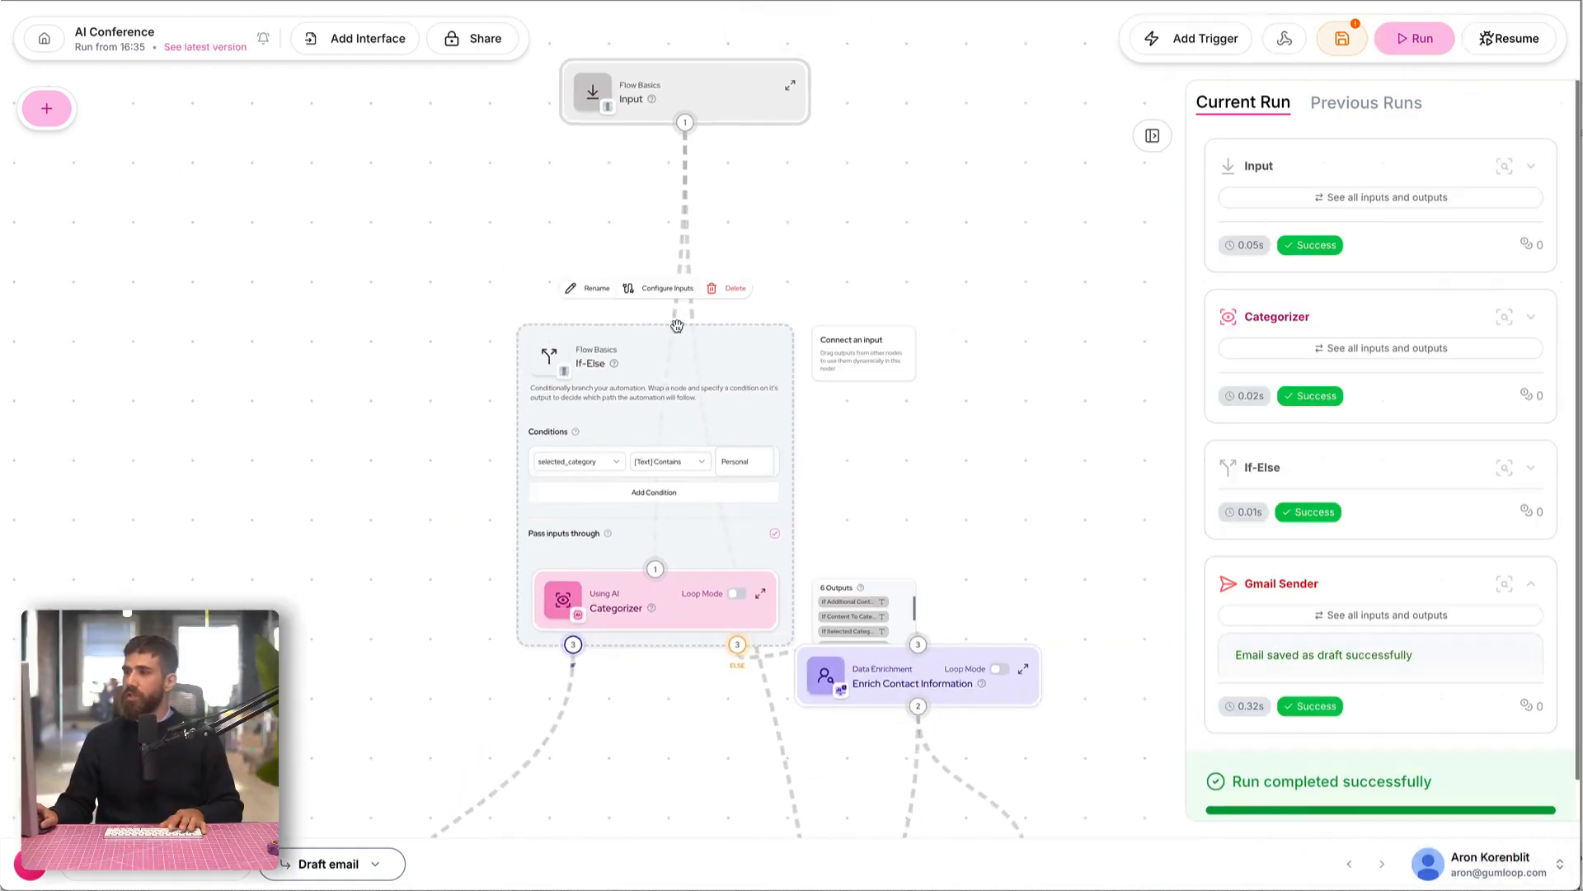
{"action": "left_click_drag", "start_coordinate": [311, 599], "coordinate": [390, 424]}
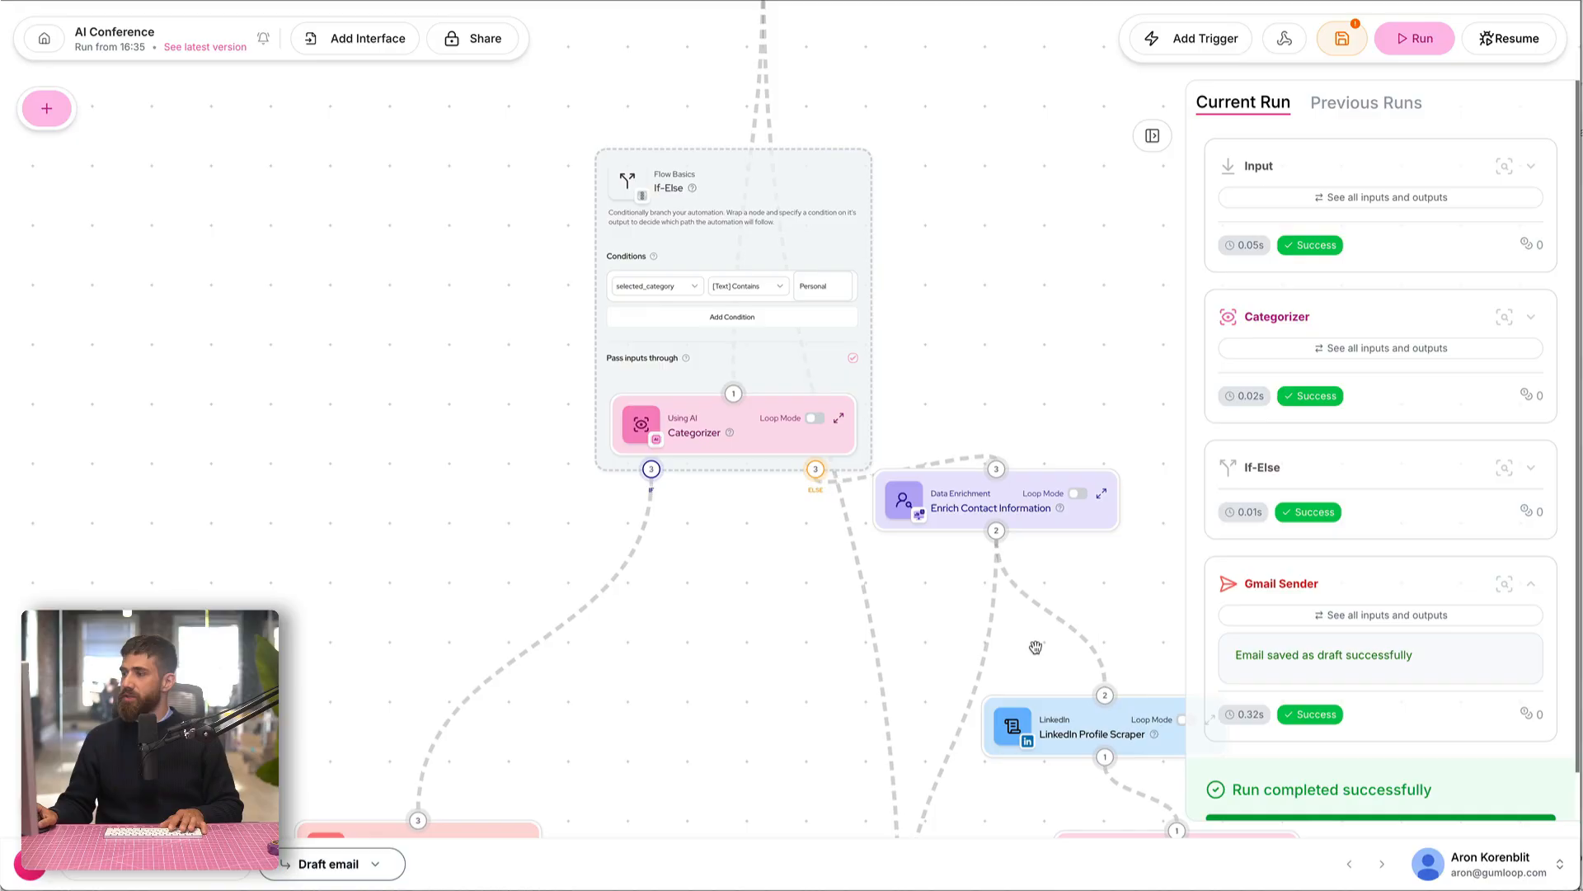
{"action": "scroll", "coordinate": [749, 498], "scroll_direction": "down", "scroll_amount": 3}
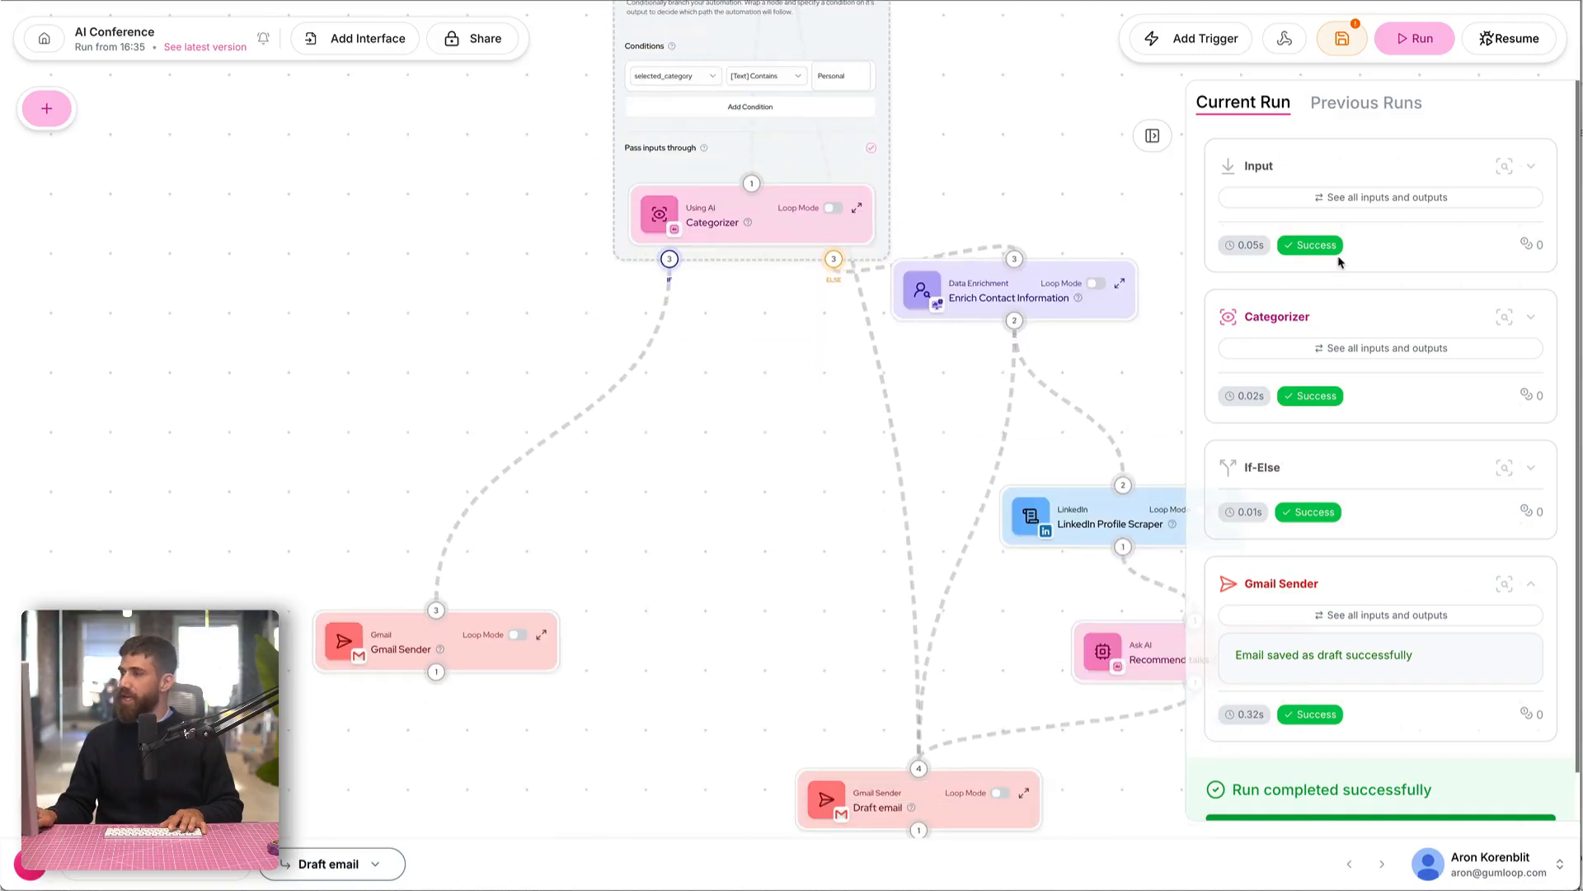